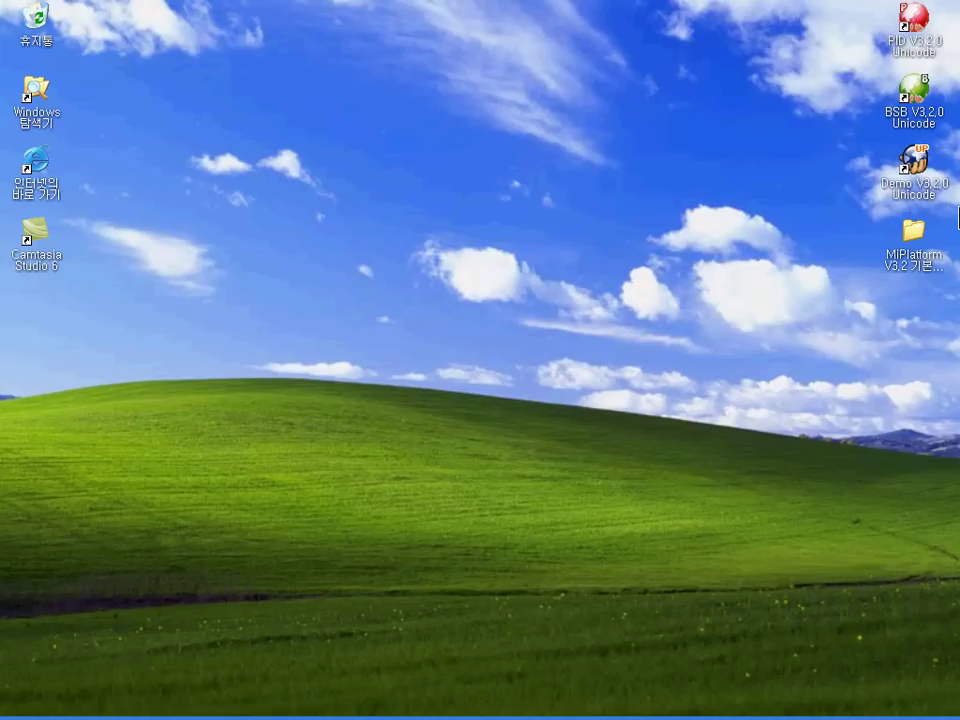
pyautogui.click(920, 190)
pyautogui.keyDown('ctrl'); pyautogui.click(885, 42); pyautogui.keyUp('ctrl')
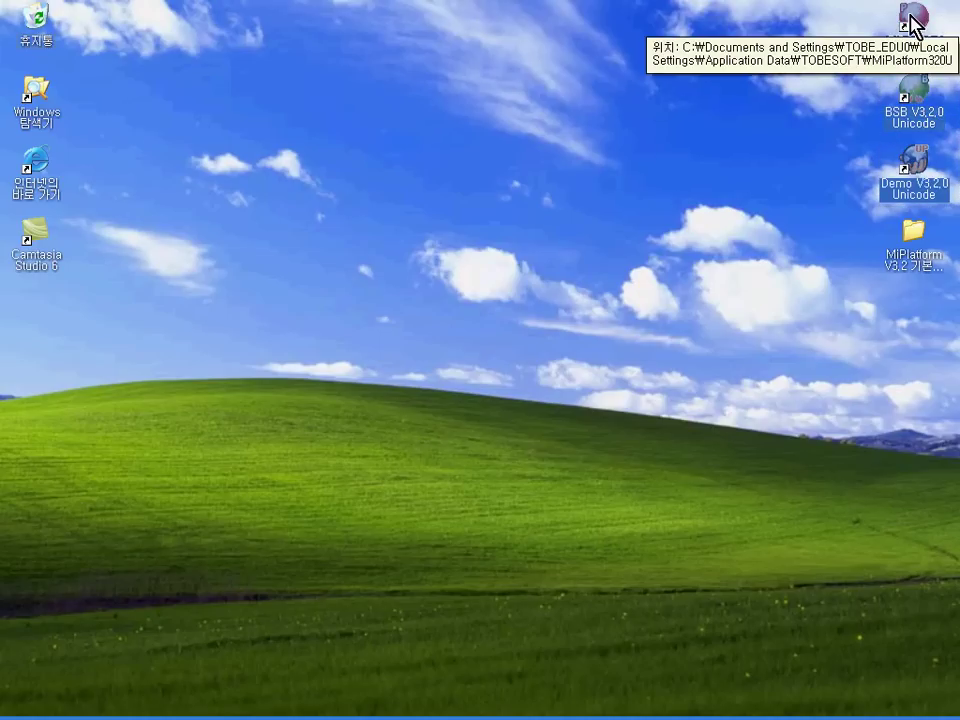
pyautogui.click(910, 22)
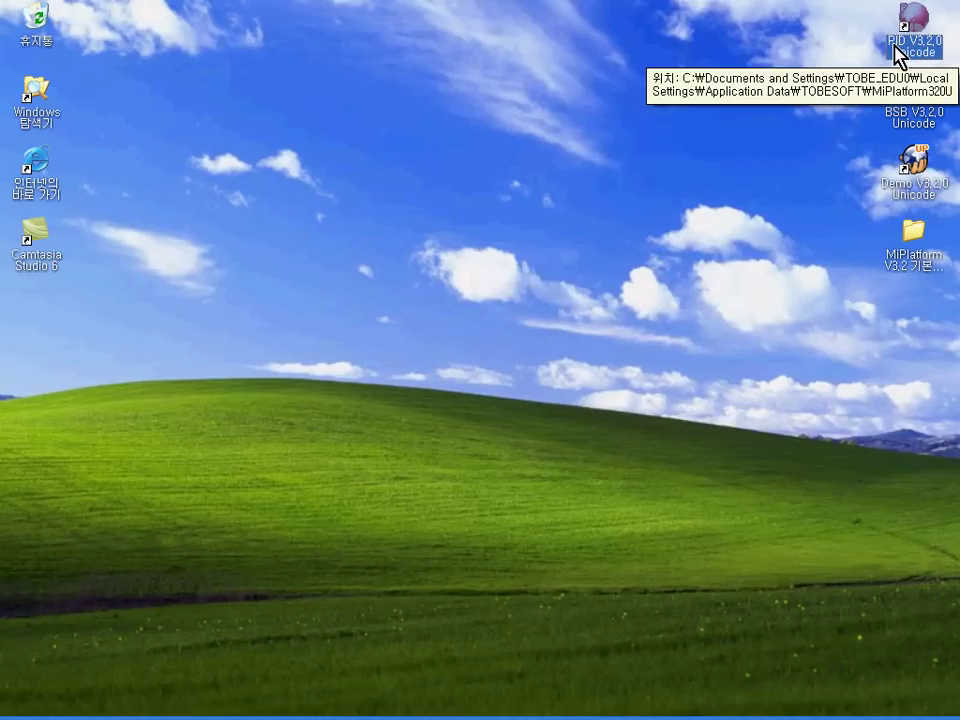
pyautogui.click(896, 54)
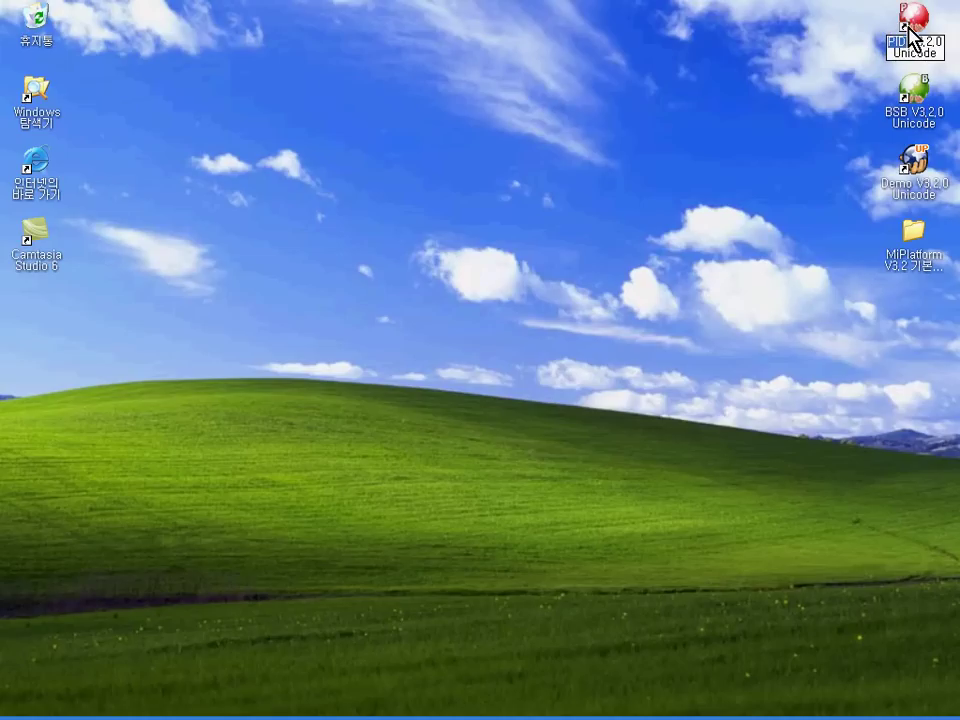
pyautogui.click(909, 28)
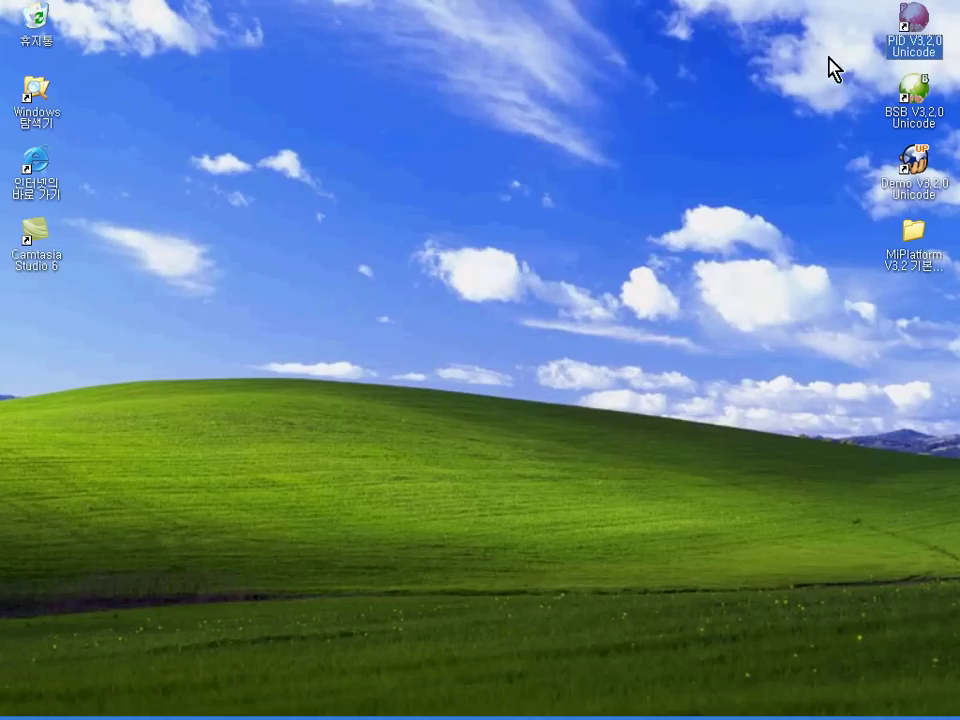
pyautogui.click(918, 45)
pyautogui.moveTo(910, 41); pyautogui.dragTo(945, 43)
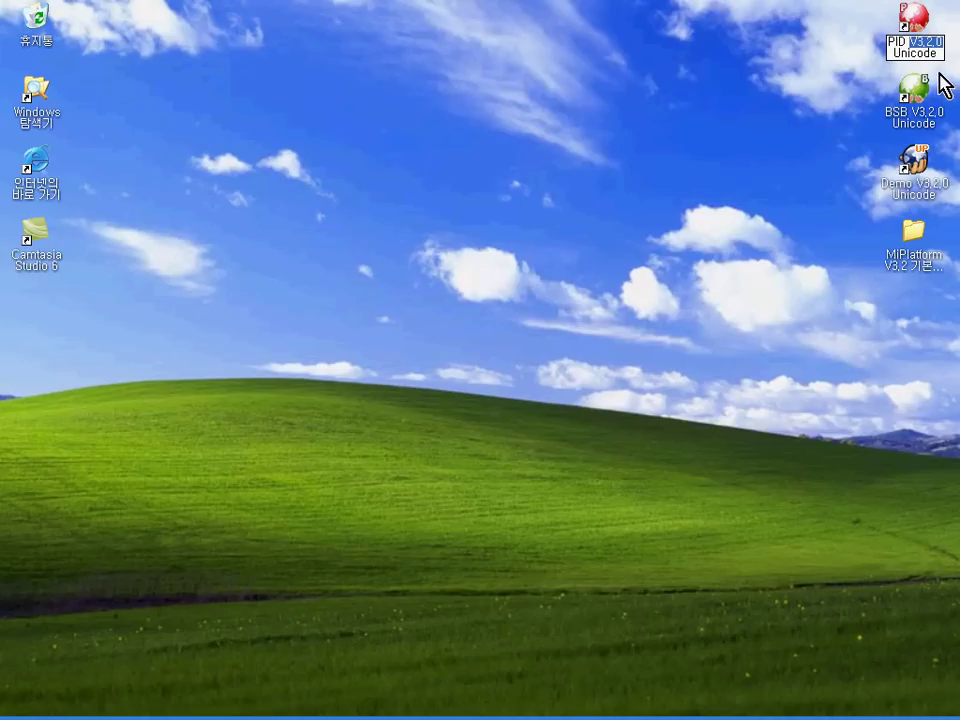
pyautogui.write('V3,2,1')
pyautogui.hotkey('ctrl', 'z')
pyautogui.doubleClick(928, 53)
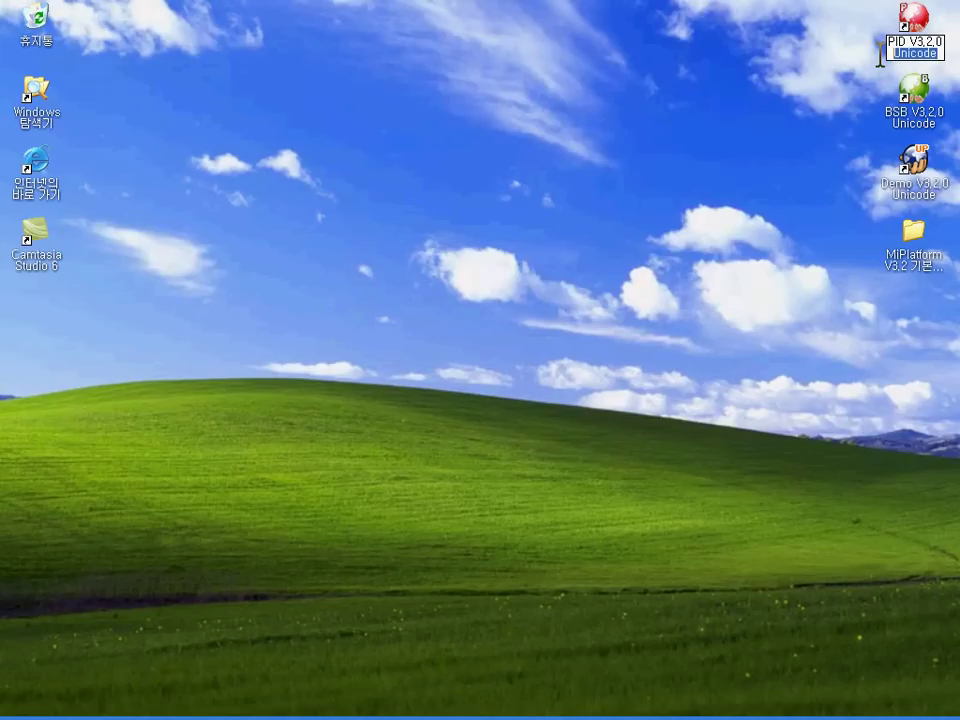
pyautogui.press('Return')
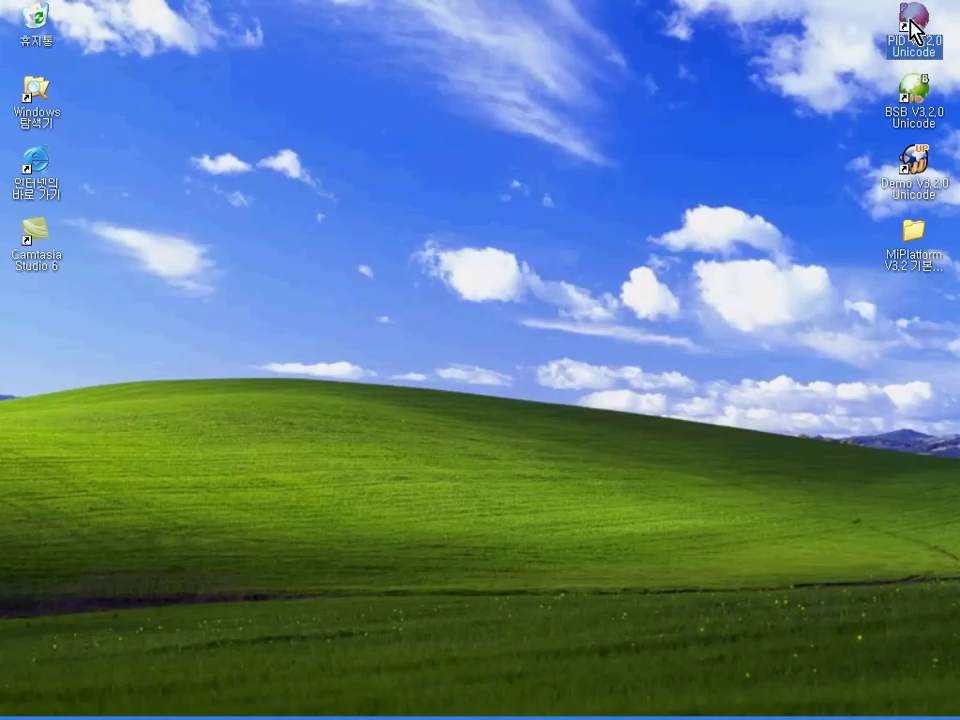
# Step: Launch PID V3.2.0 Unicode from its desktop shortcut
pyautogui.click(921, 106)
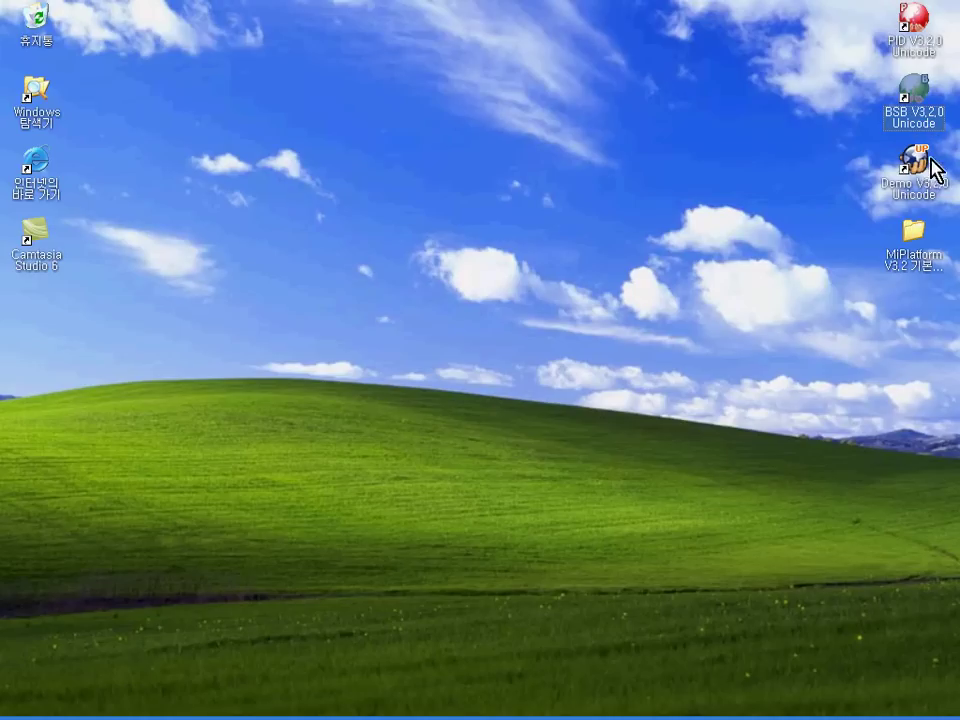
pyautogui.click(927, 171)
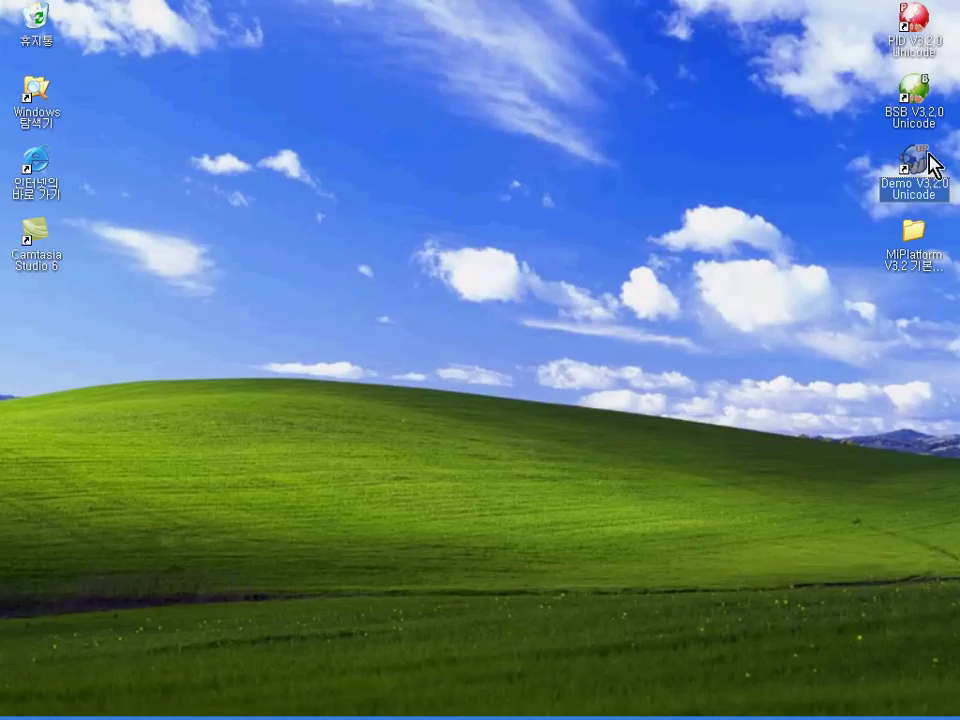
pyautogui.click(928, 30)
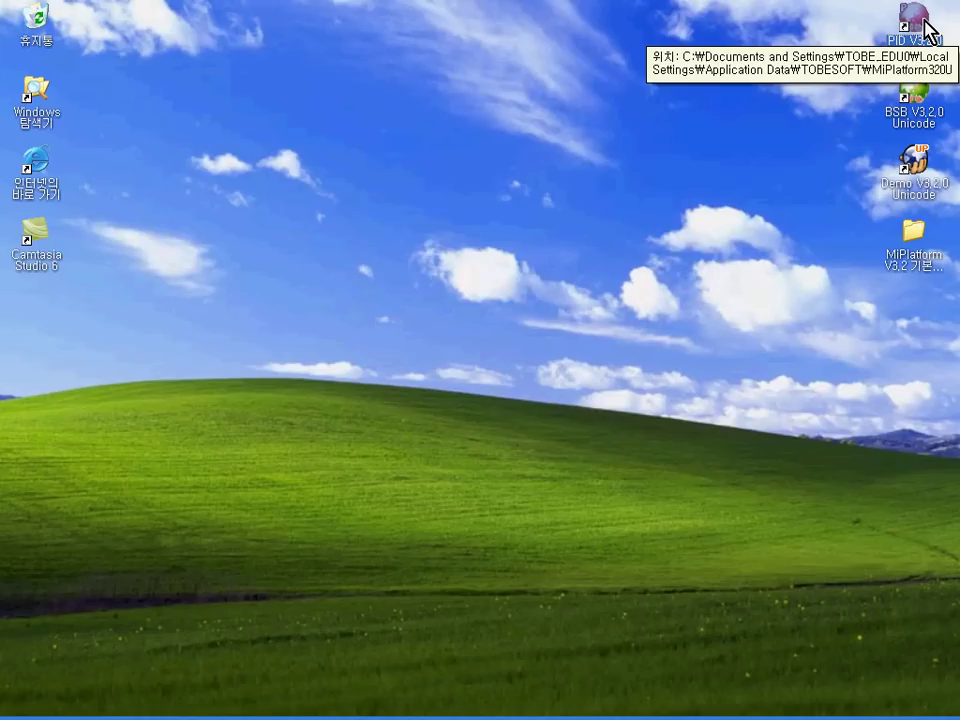
pyautogui.doubleClick(926, 28)
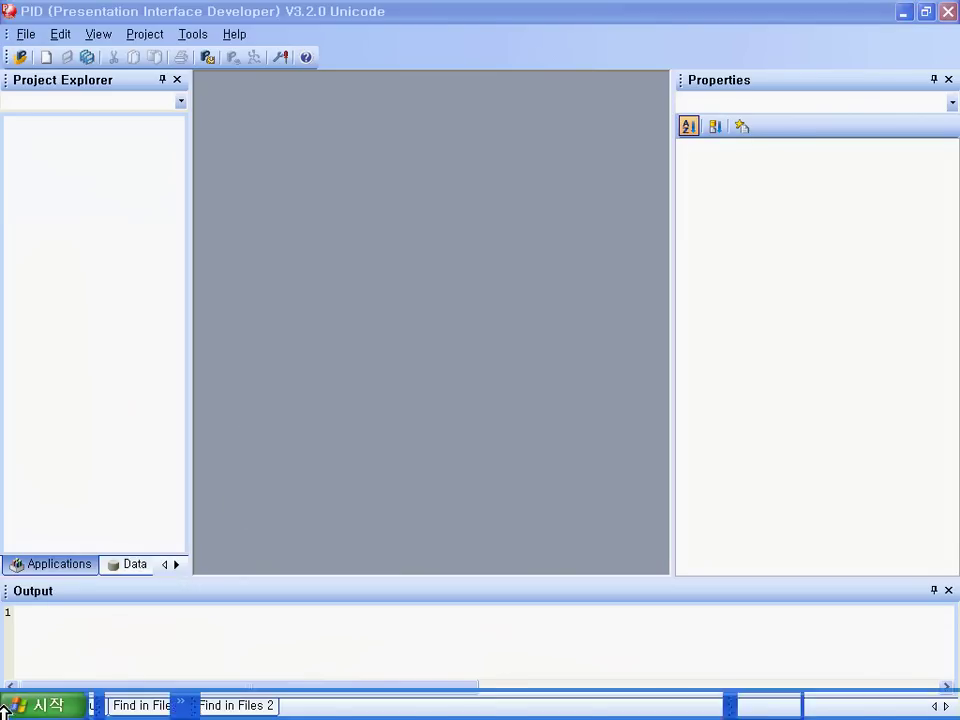
# Step: Open a blank Notepad (메모장) document and move its window over the upper part of PID
pyautogui.click(5, 708)
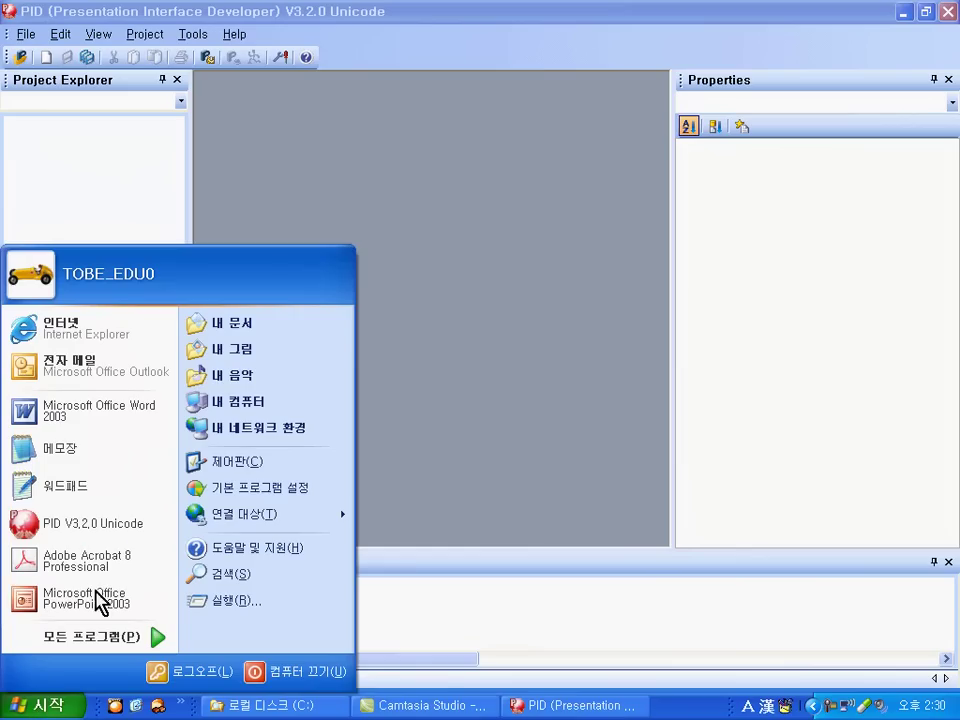
pyautogui.click(108, 452)
pyautogui.moveTo(322, 34); pyautogui.dragTo(398, 28)
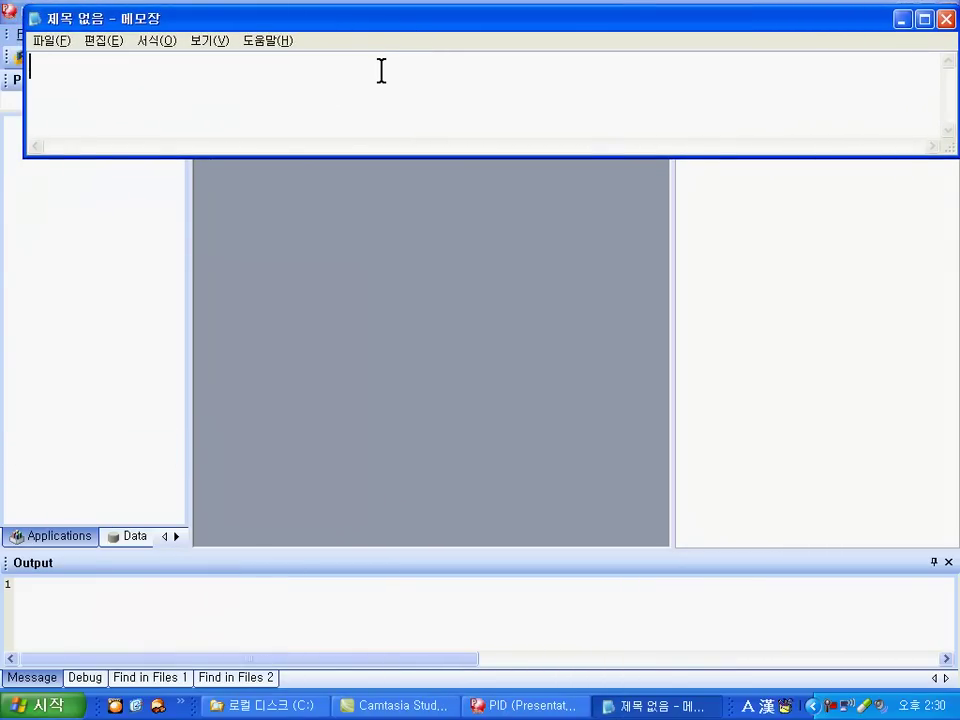
# Step: Write a three-line indented outline in the note: Project, AppGroup beneath it, and 화면.xml beneath AppGroup
pyautogui.write('Project')
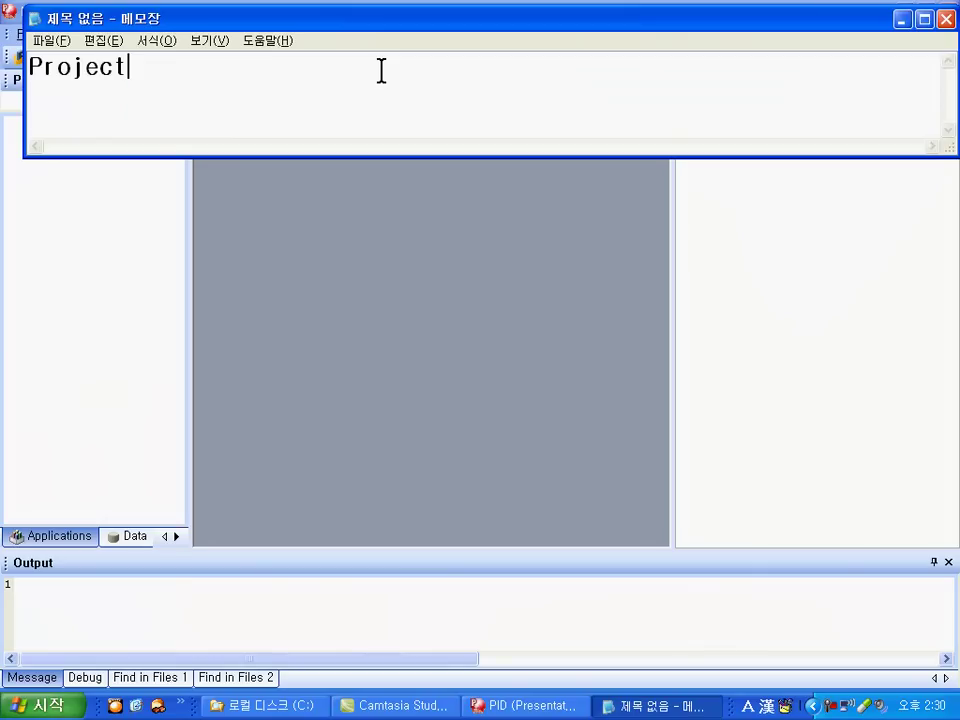
pyautogui.press('Return')
pyautogui.write('AppGroup')
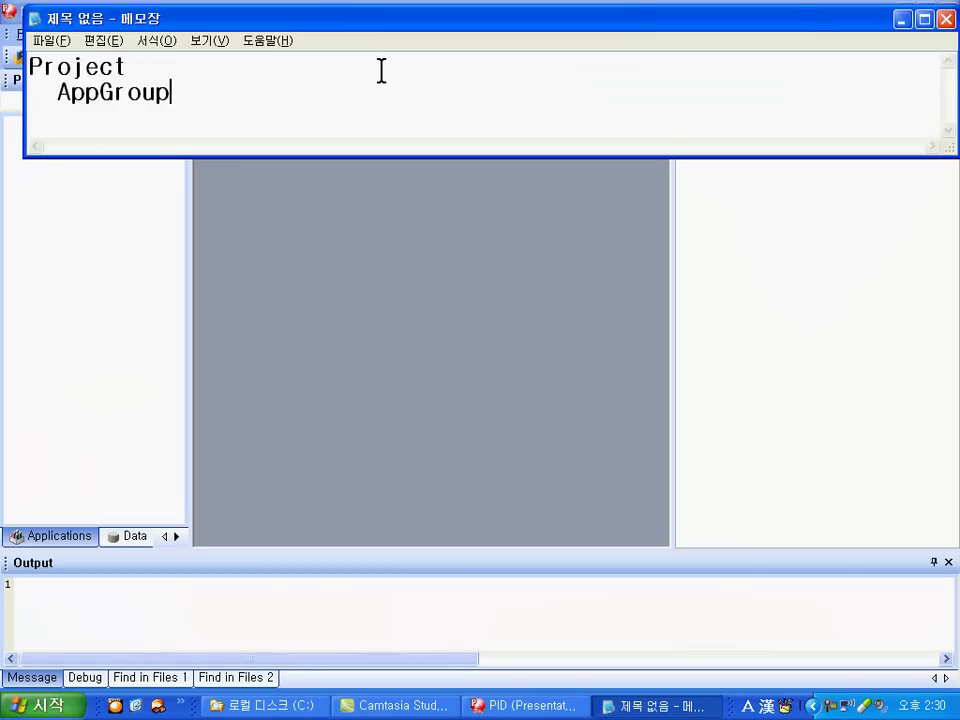
pyautogui.press('Return')
pyautogui.write('화면')
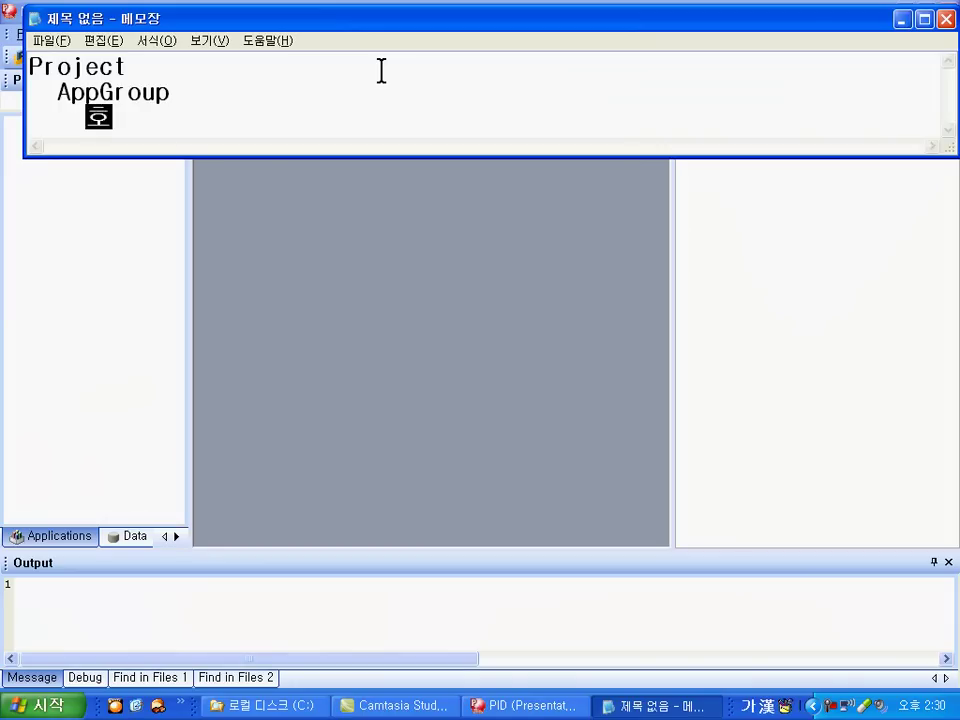
pyautogui.write('.')
pyautogui.press('Hangul')
pyautogui.write('xml')
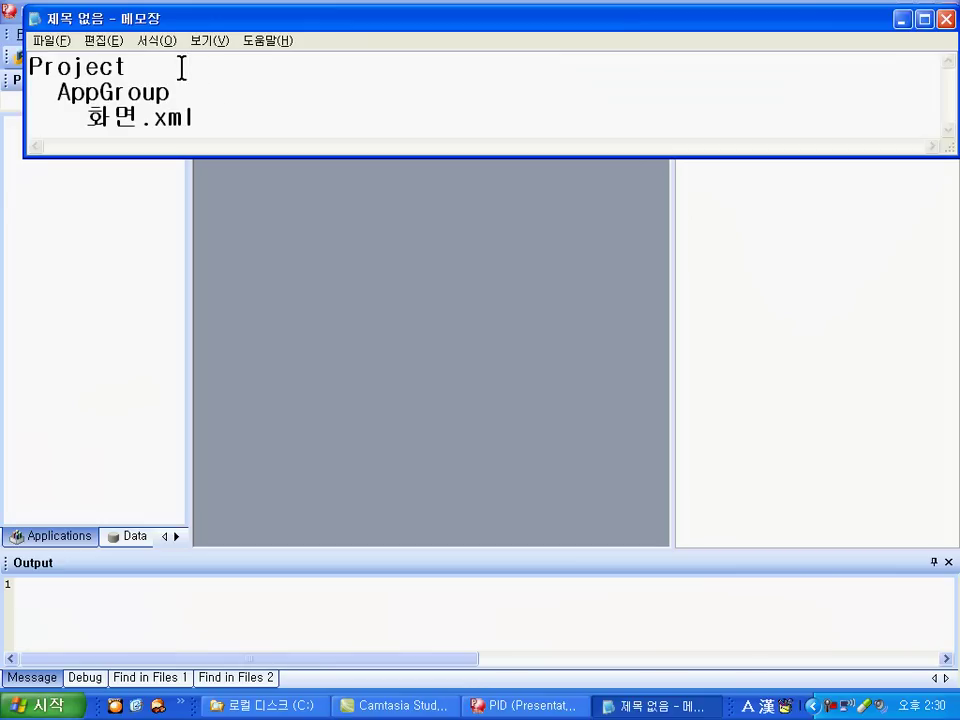
# Step: Highlight the Project, AppGroup and 화면.xml lines of the outline in turn
pyautogui.moveTo(199, 116); pyautogui.dragTo(92, 118)
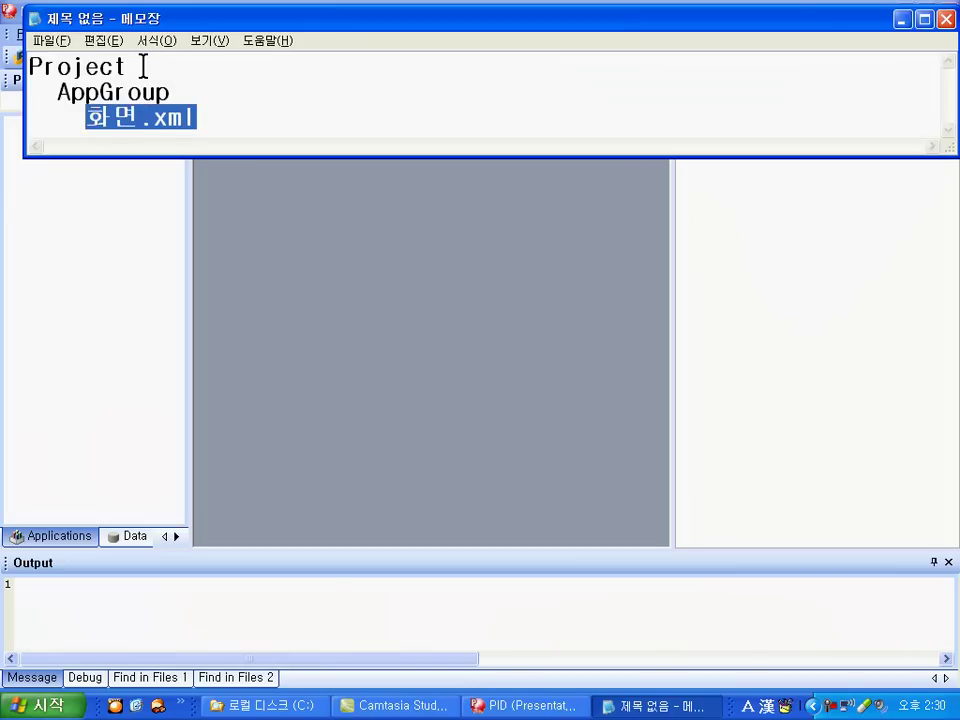
pyautogui.moveTo(140, 66); pyautogui.dragTo(10, 66)
pyautogui.moveTo(175, 95)
pyautogui.mouseDown()
pyautogui.moveTo(58, 96)
pyautogui.moveTo(193, 97)
pyautogui.mouseUp()
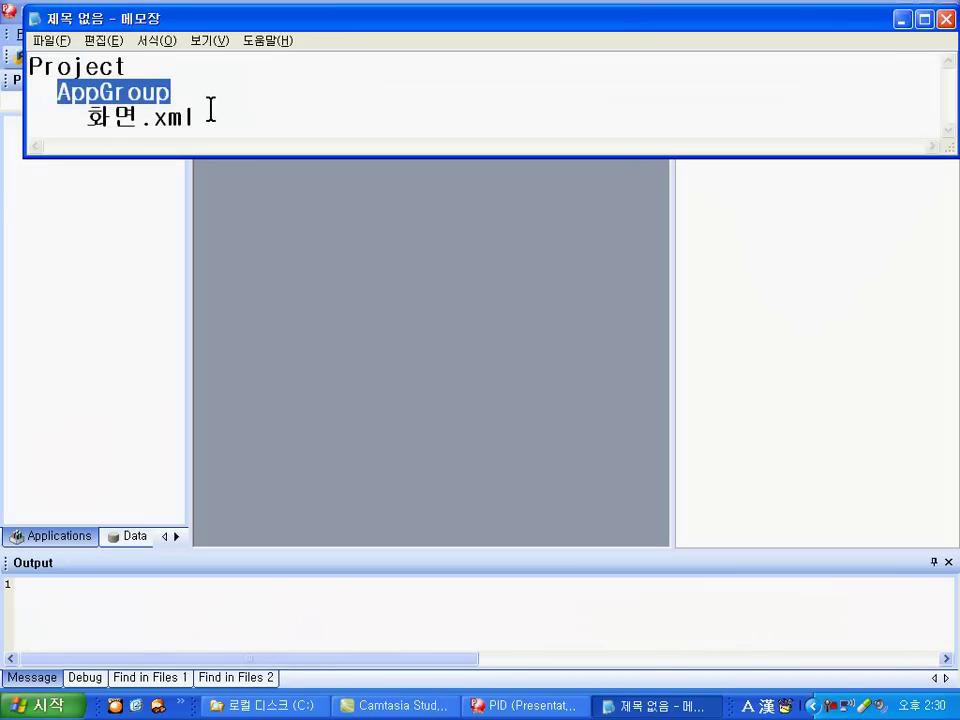
pyautogui.moveTo(211, 116); pyautogui.dragTo(92, 116)
pyautogui.moveTo(128, 66); pyautogui.dragTo(26, 66)
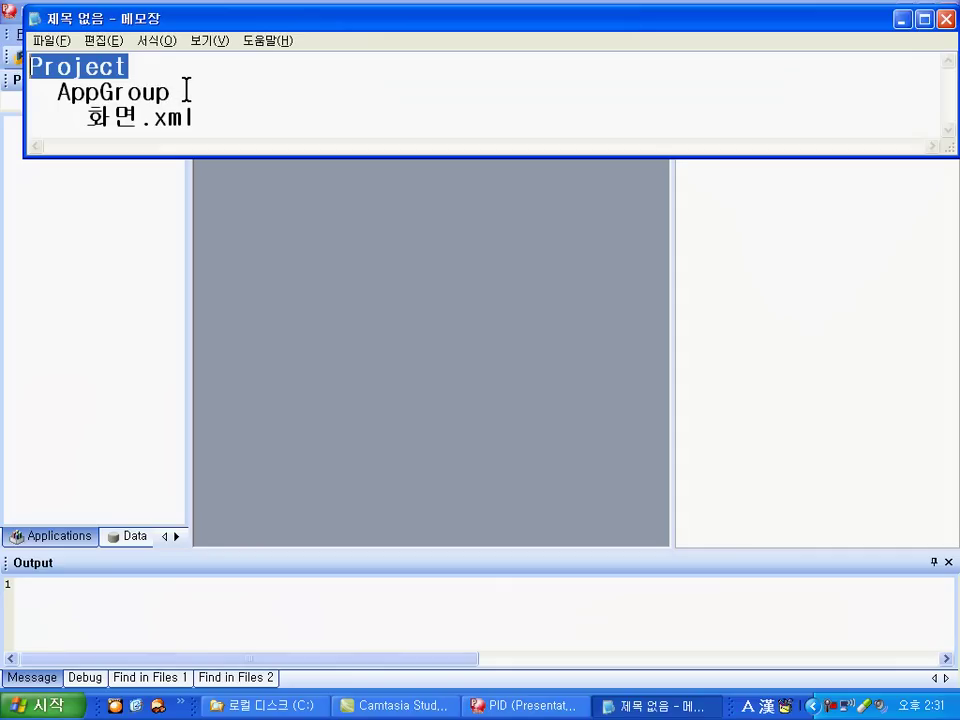
# Step: Switch back to PID, open the Project Manager, hide the taskbar and move the dialog nearer the screen's centre
pyautogui.click(322, 190)
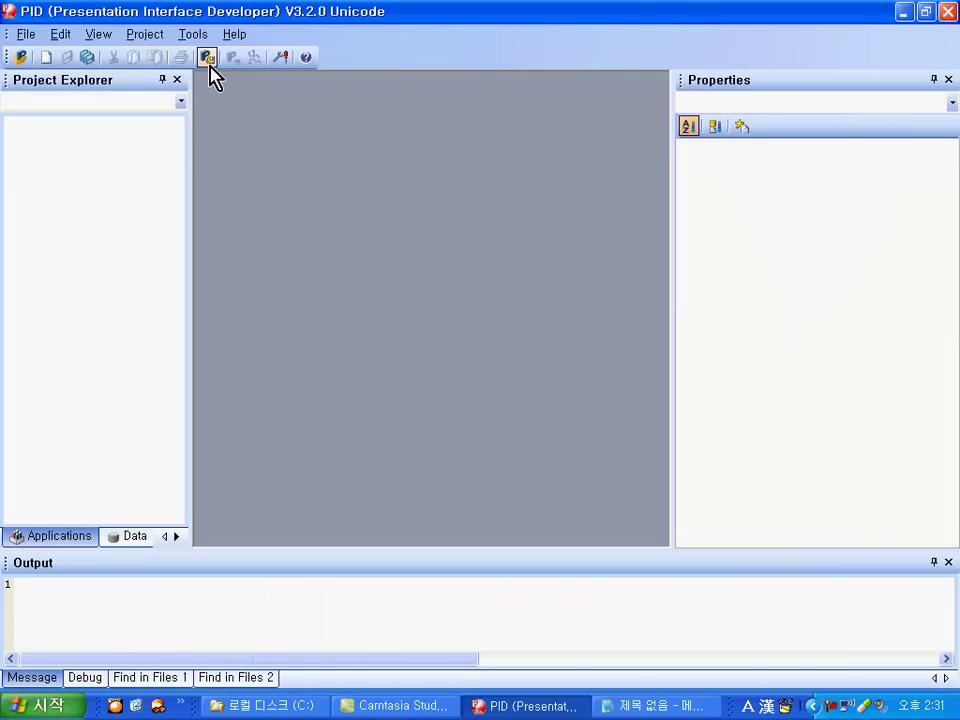
pyautogui.click(195, 36)
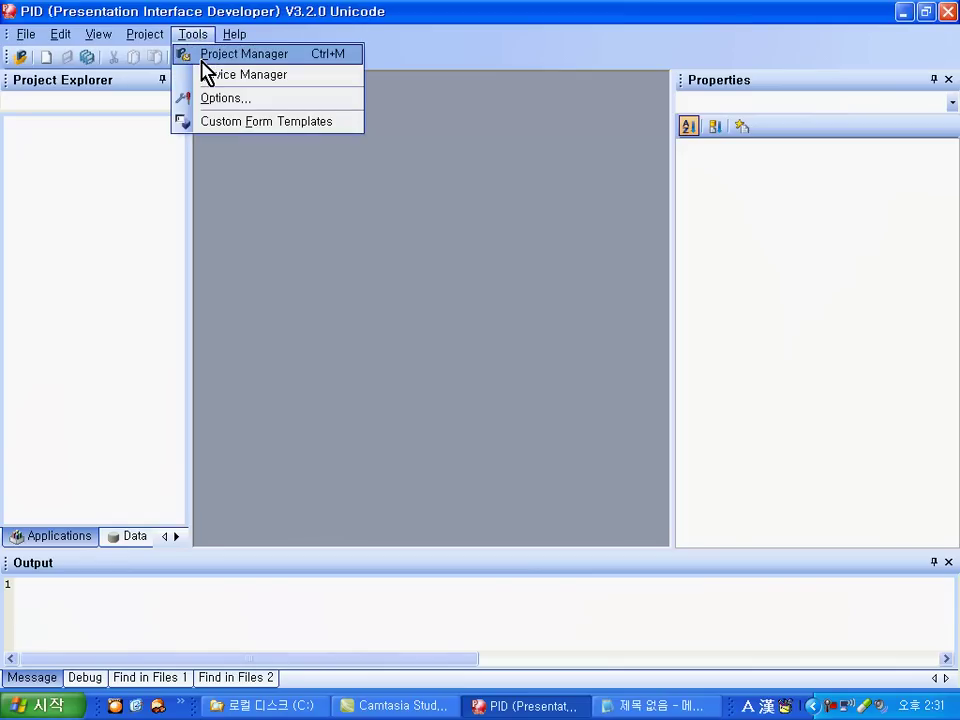
pyautogui.click(205, 56)
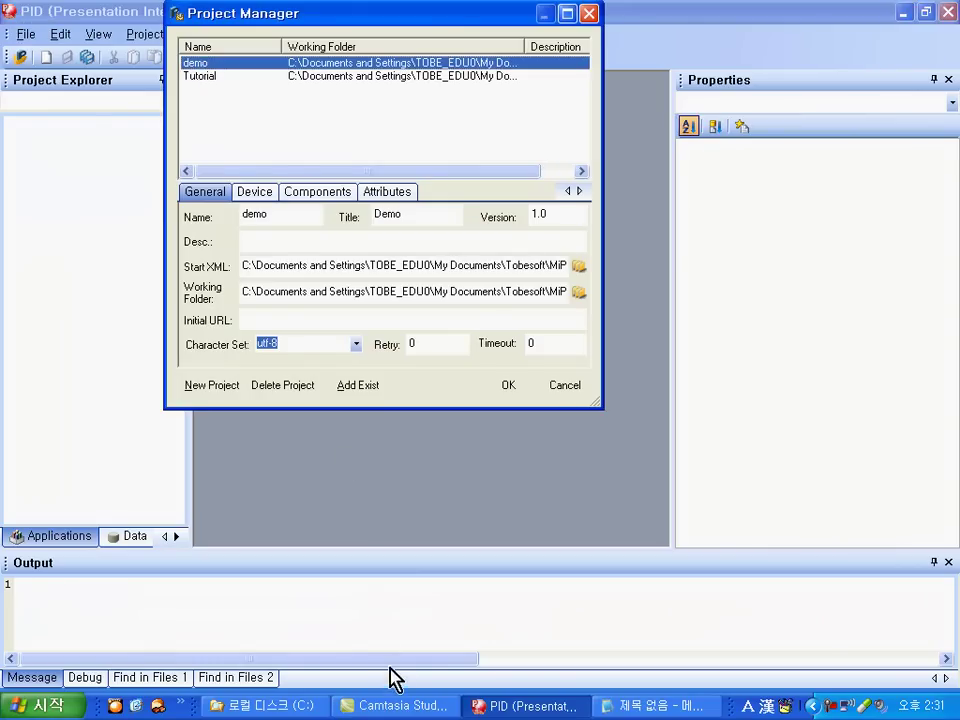
pyautogui.moveTo(390, 690); pyautogui.dragTo(386, 714)
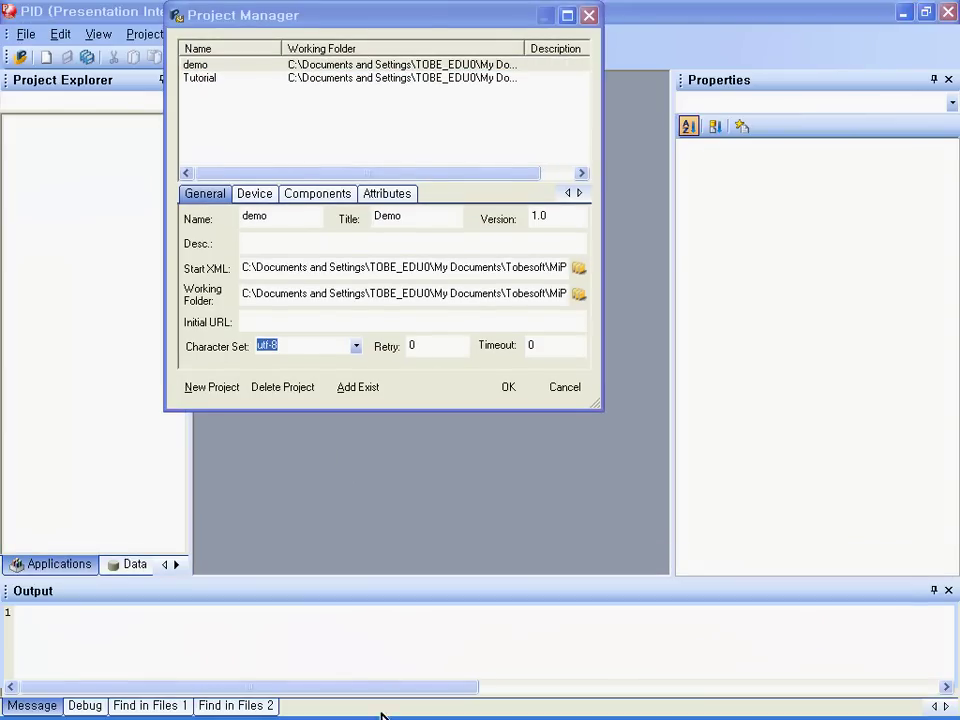
pyautogui.moveTo(421, 17); pyautogui.dragTo(498, 48)
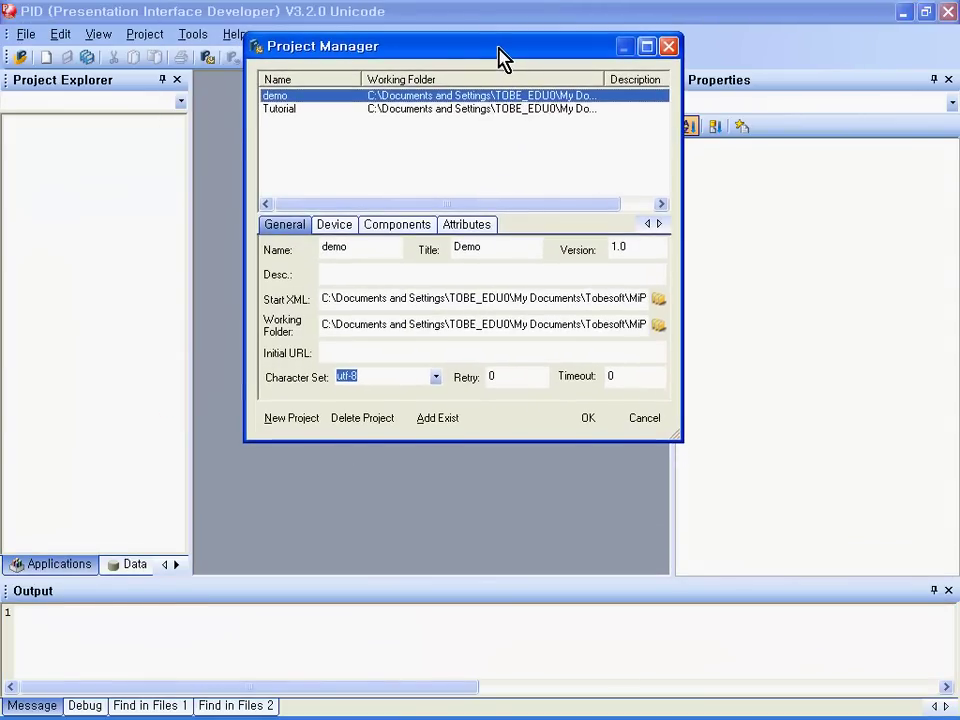
# Step: Compare the general settings of the demo and Tutorial projects in the Project Manager
pyautogui.click(298, 125)
pyautogui.click(295, 110)
pyautogui.click(296, 97)
pyautogui.click(290, 110)
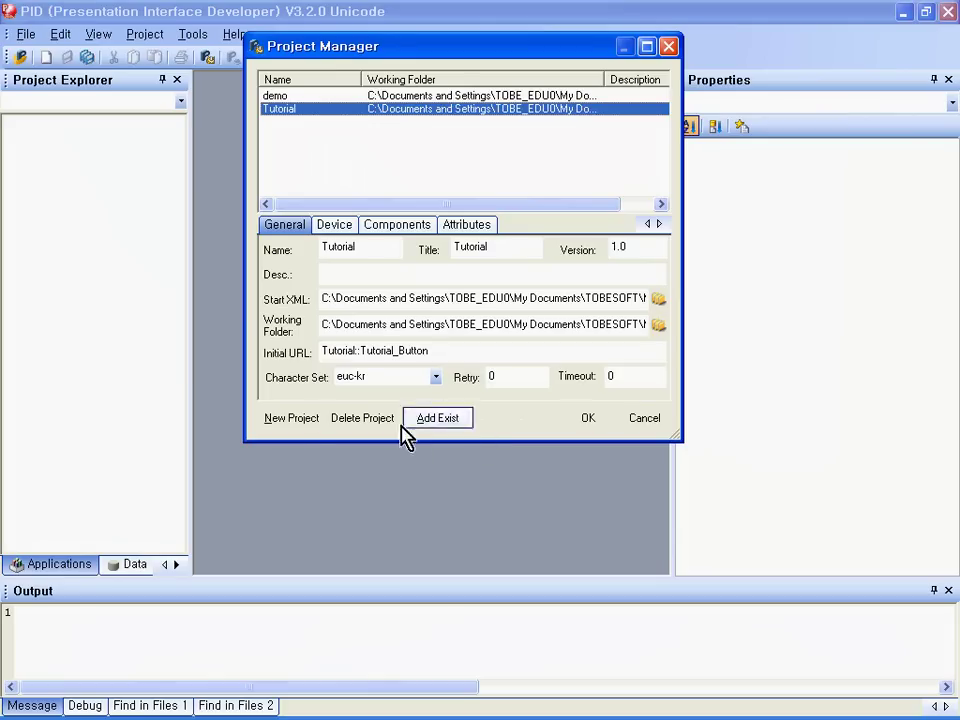
# Step: Start a new project named a in the Project Wizard, keeping utf-8 as its character set
pyautogui.click(299, 425)
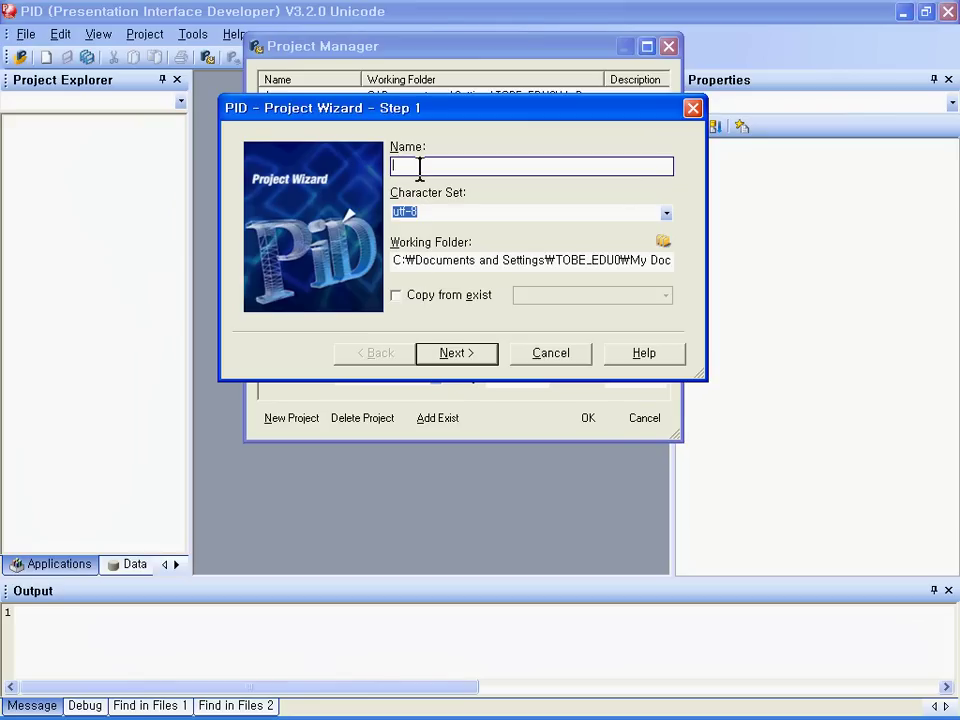
pyautogui.write('a')
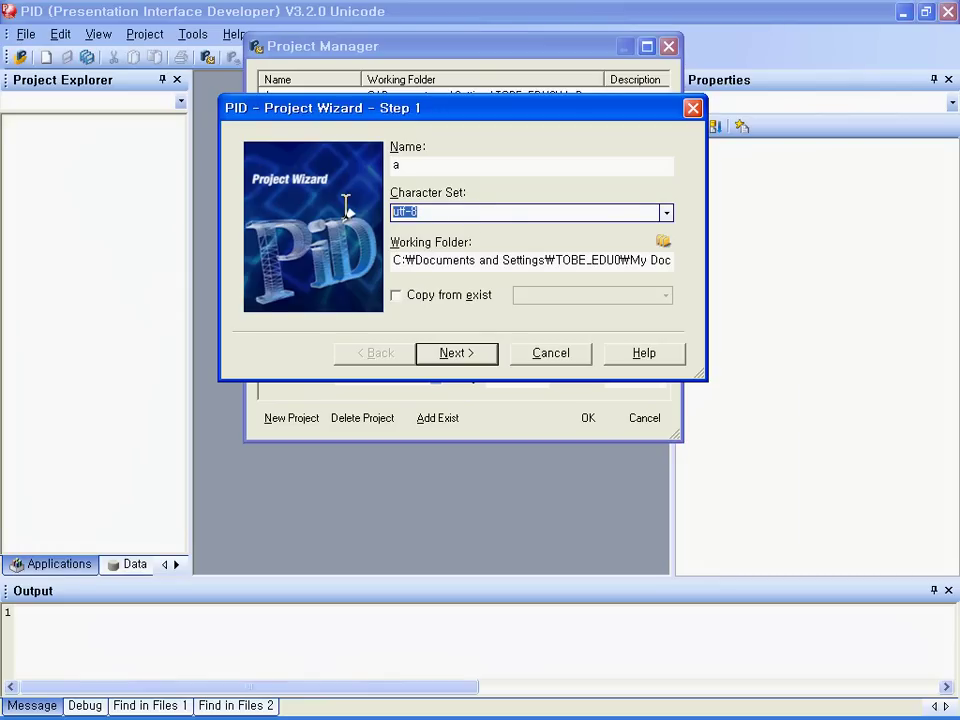
pyautogui.click(667, 214)
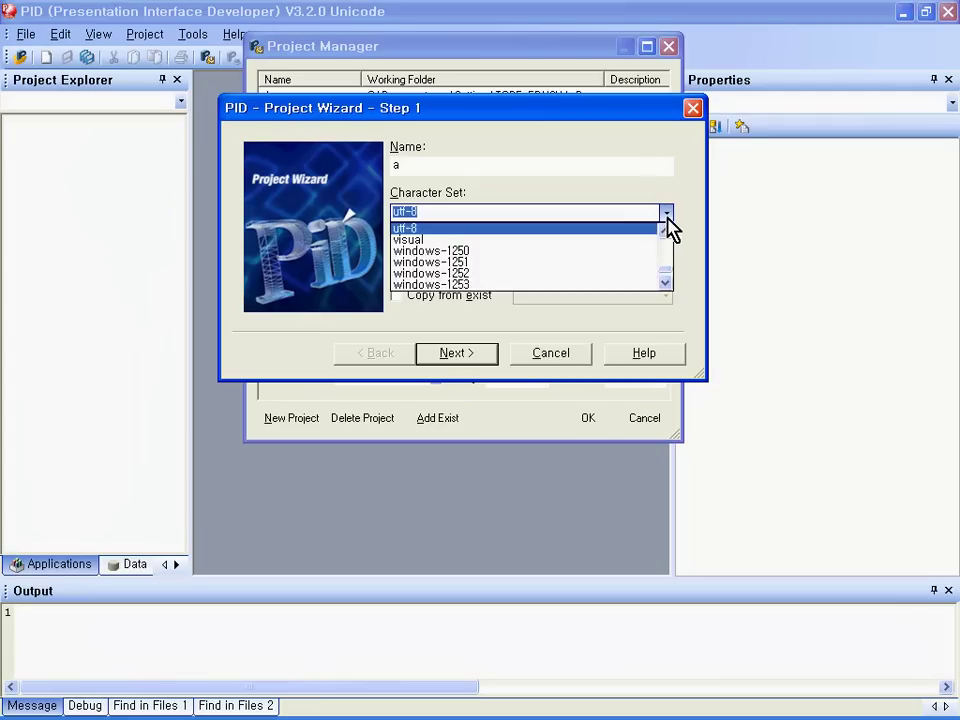
pyautogui.click(667, 216)
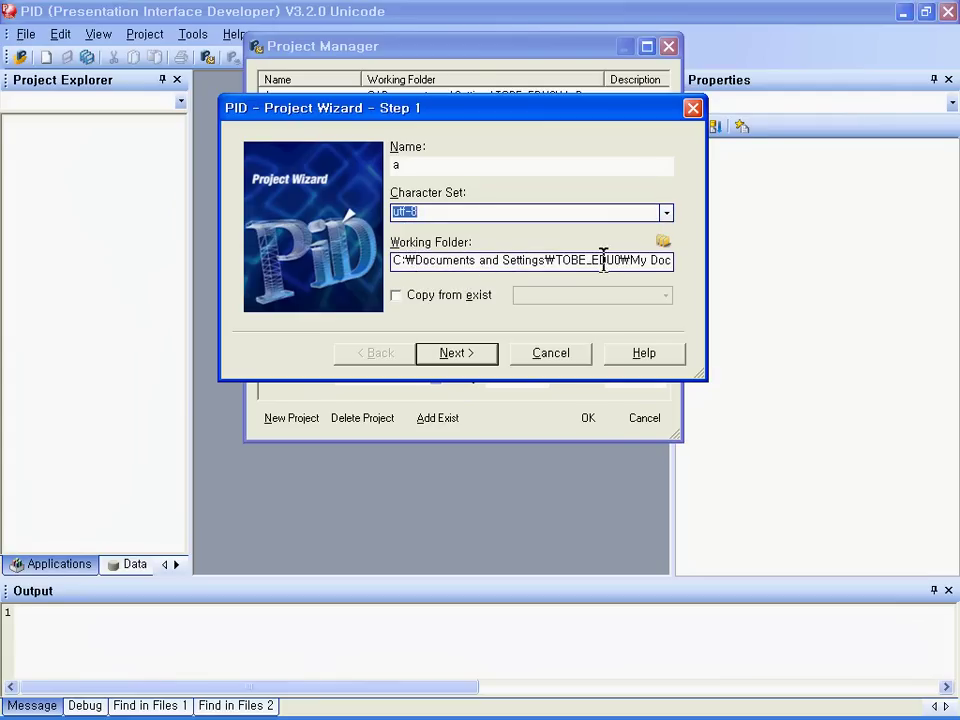
# Step: Replace the new project's default working folder path with C:\a
pyautogui.click(640, 263)
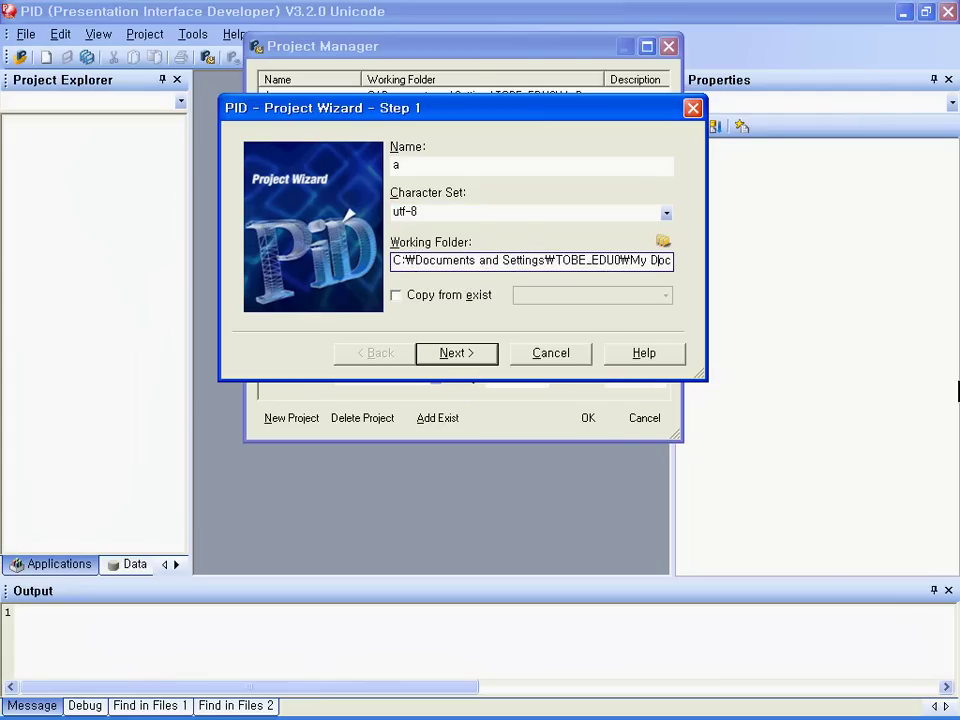
pyautogui.press('Right')
pyautogui.press('Right')
pyautogui.press('Right')
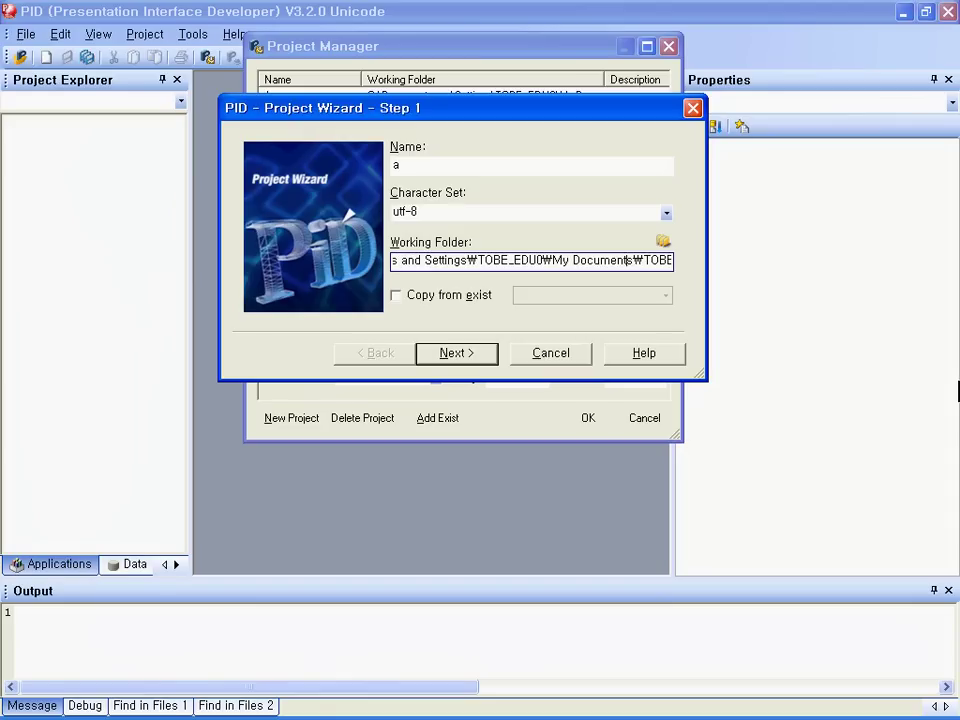
pyautogui.press('Right')
pyautogui.press('Right')
pyautogui.press('Right')
pyautogui.press('Right')
pyautogui.press('Right')
pyautogui.press('Right')
pyautogui.press('Right')
pyautogui.press('Right')
pyautogui.press('Right')
pyautogui.press('Right')
pyautogui.press('Right')
pyautogui.press('Right')
pyautogui.press('Right')
pyautogui.press('Right')
pyautogui.press('Right')
pyautogui.press('Right')
pyautogui.press('Right')
pyautogui.press('Right')
pyautogui.press('Right')
pyautogui.press('Right')
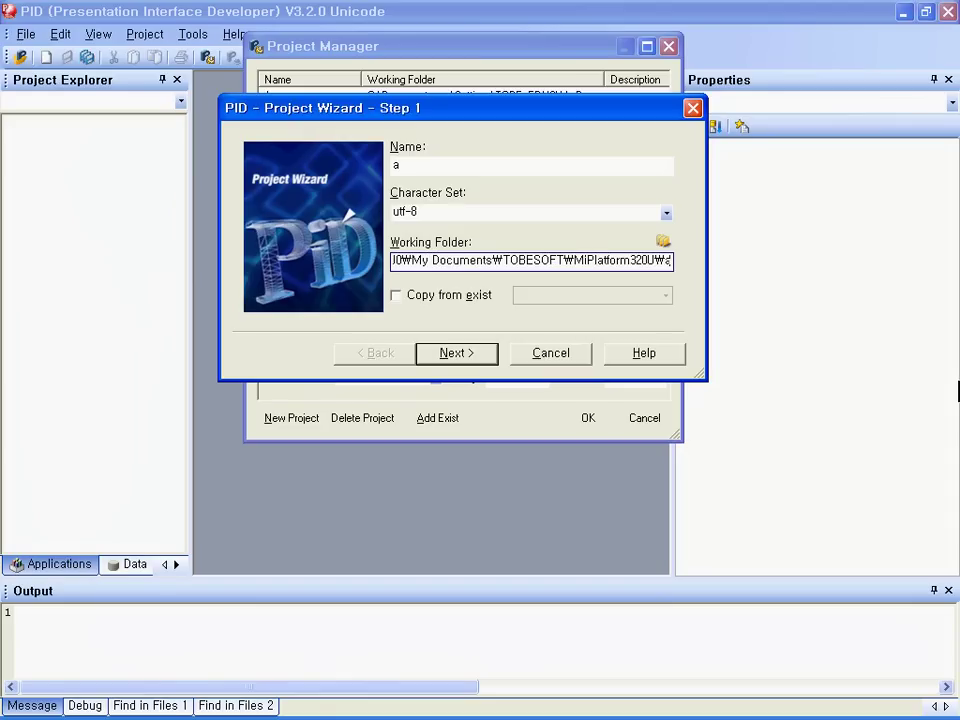
pyautogui.hotkey('shift', 'Home')
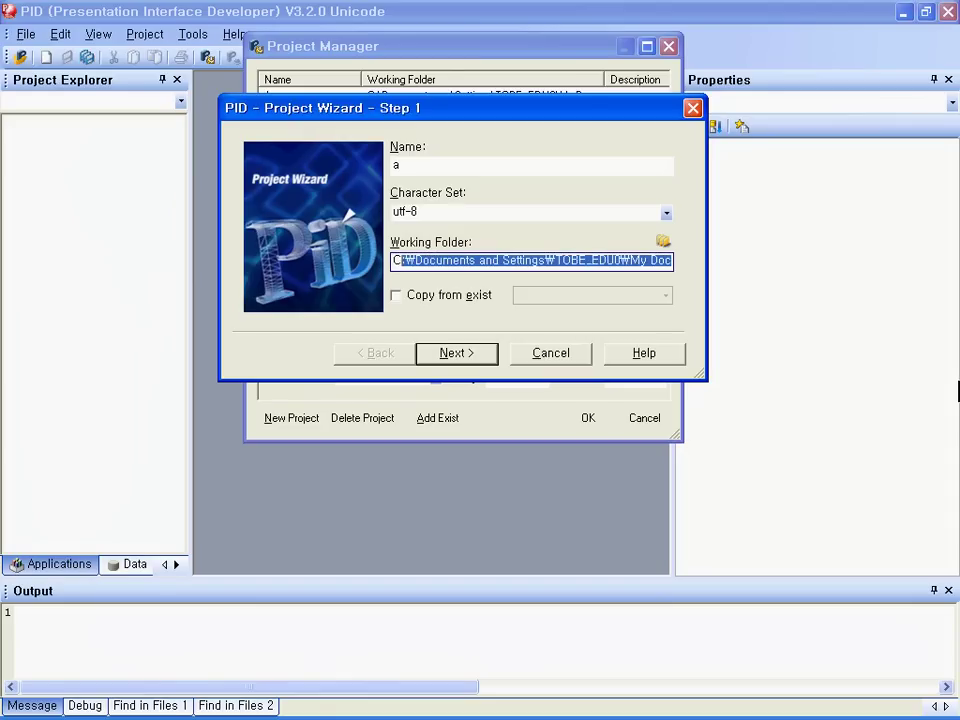
pyautogui.write('a')
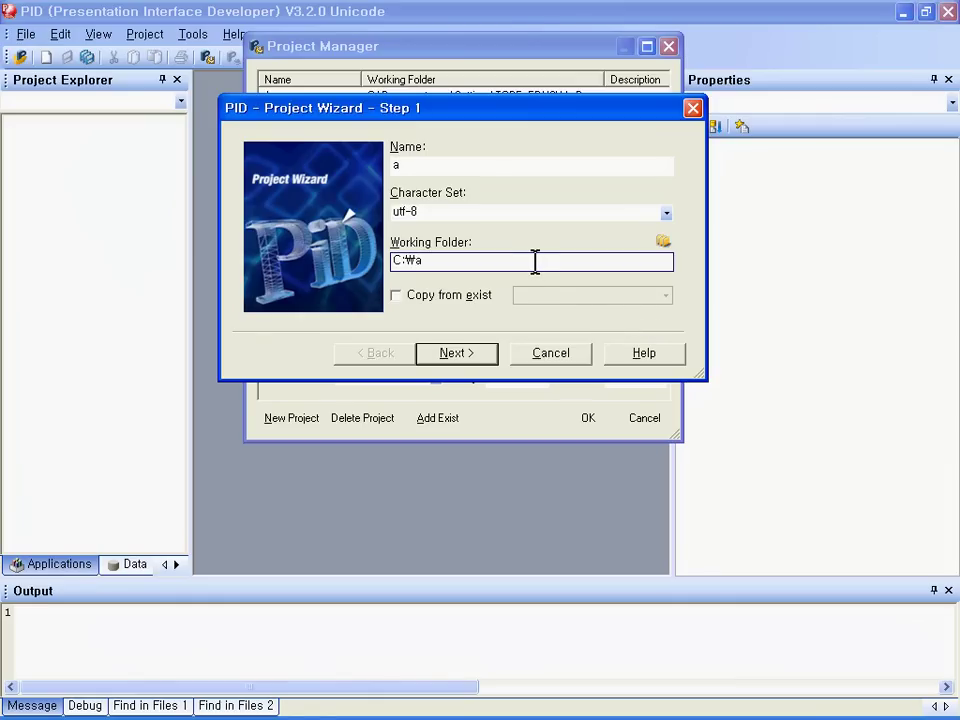
# Step: Advance the Project Wizard to the device information page and check the form width and height fields
pyautogui.click(456, 353)
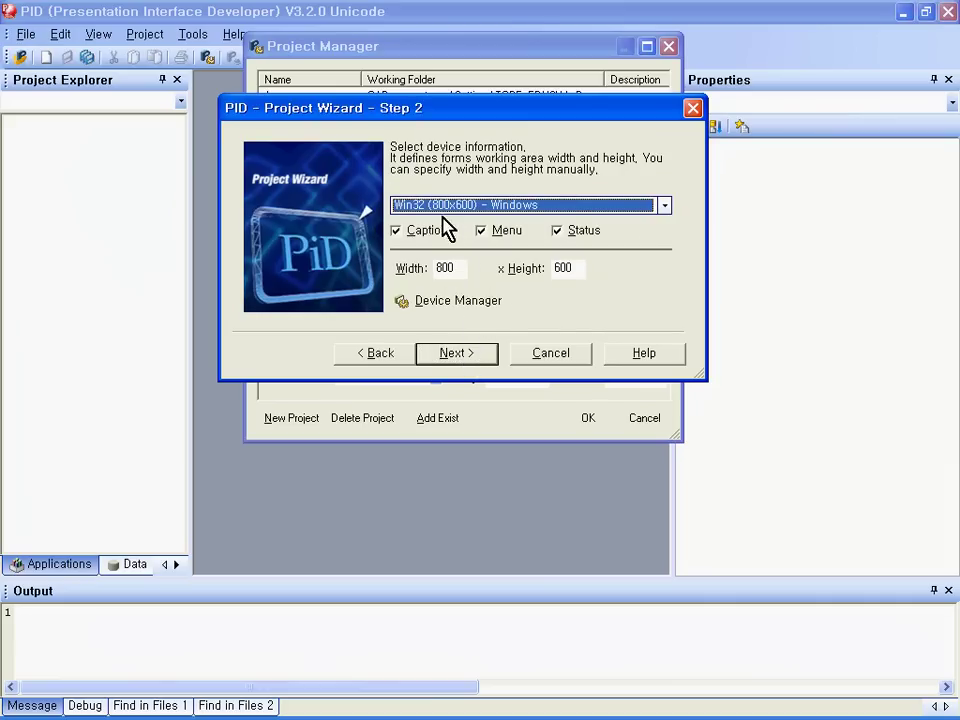
pyautogui.click(455, 270)
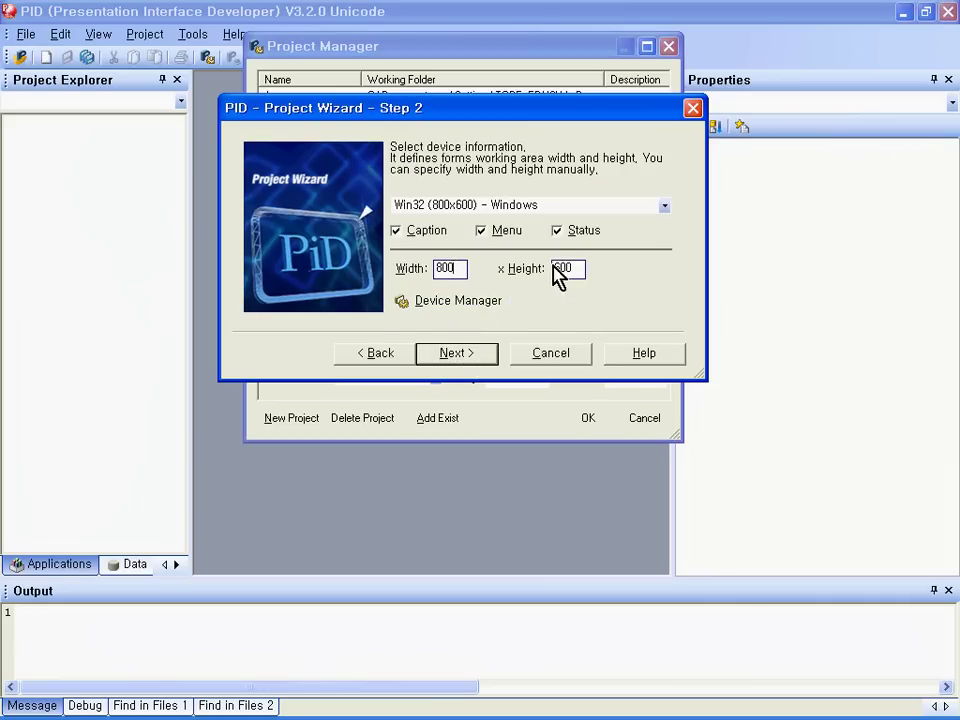
pyautogui.click(575, 268)
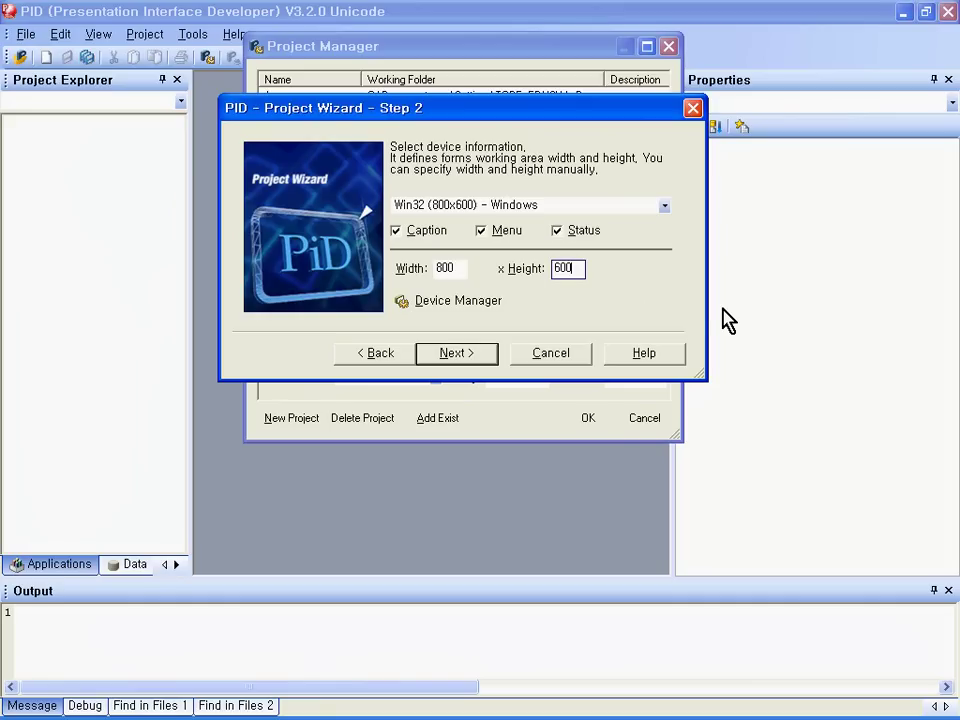
pyautogui.click(444, 270)
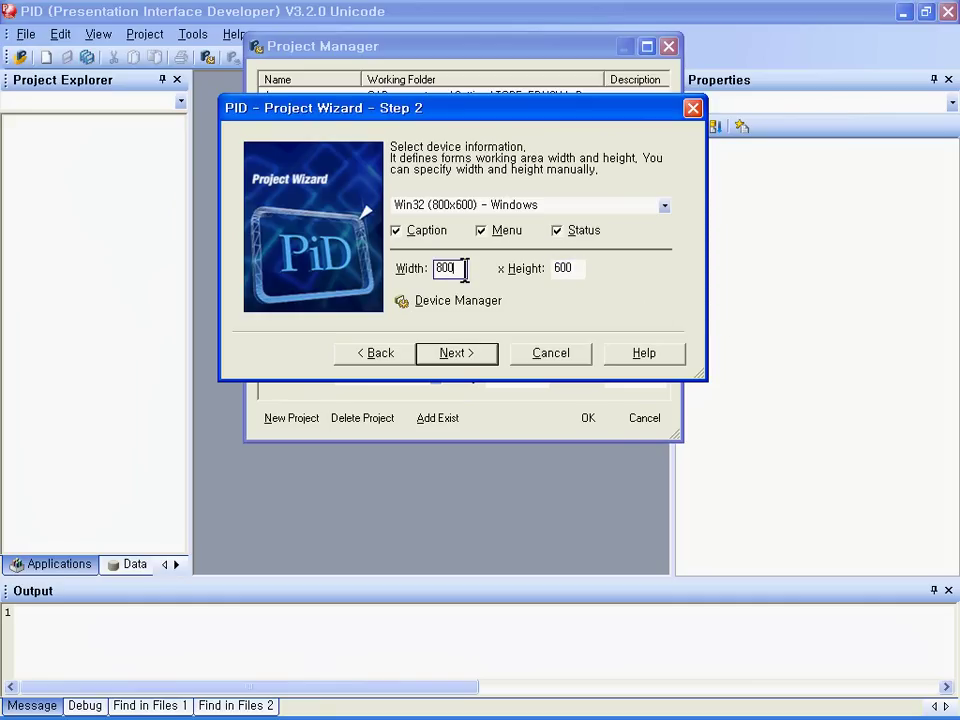
pyautogui.moveTo(465, 270); pyautogui.dragTo(435, 268)
pyautogui.doubleClick(578, 268)
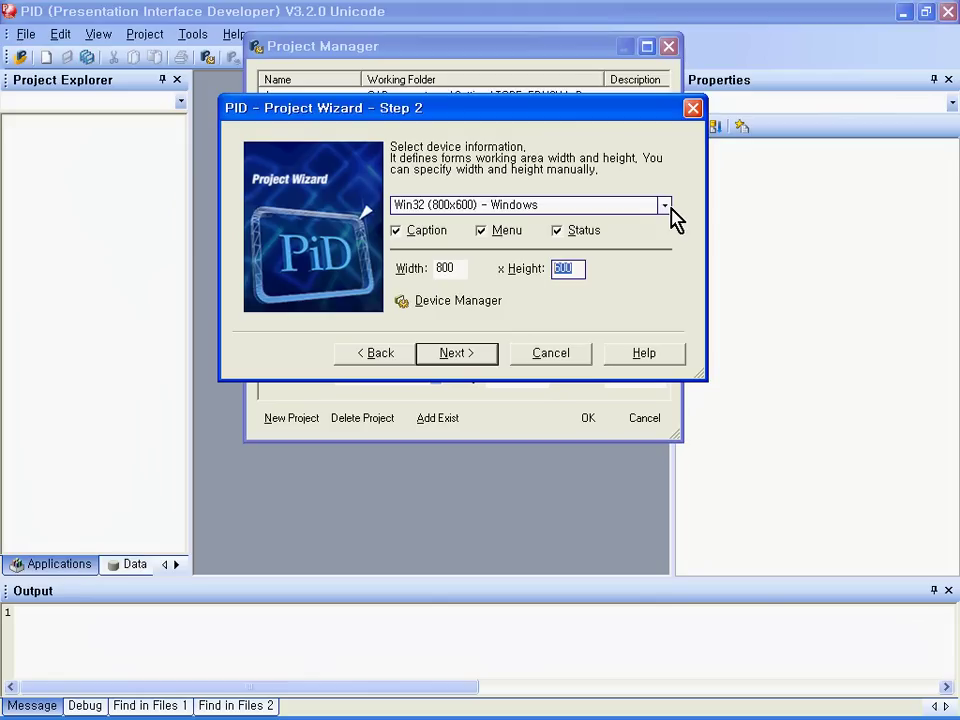
# Step: Look through the list of available devices, keeping Win32 (800x600) - Windows for the project
pyautogui.click(670, 209)
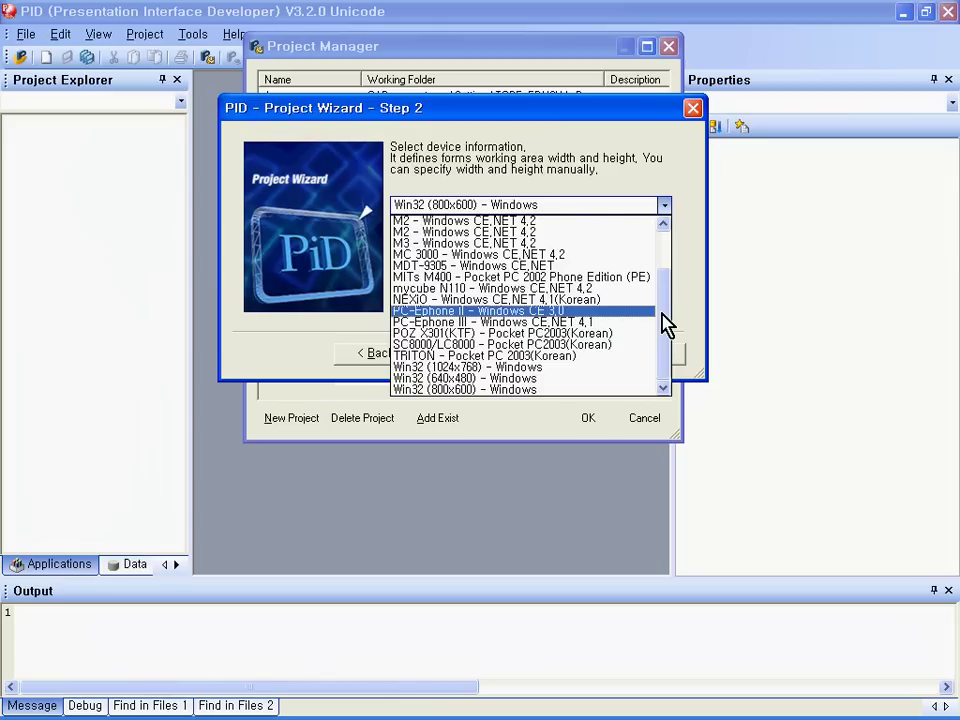
pyautogui.moveTo(666, 325); pyautogui.dragTo(666, 272)
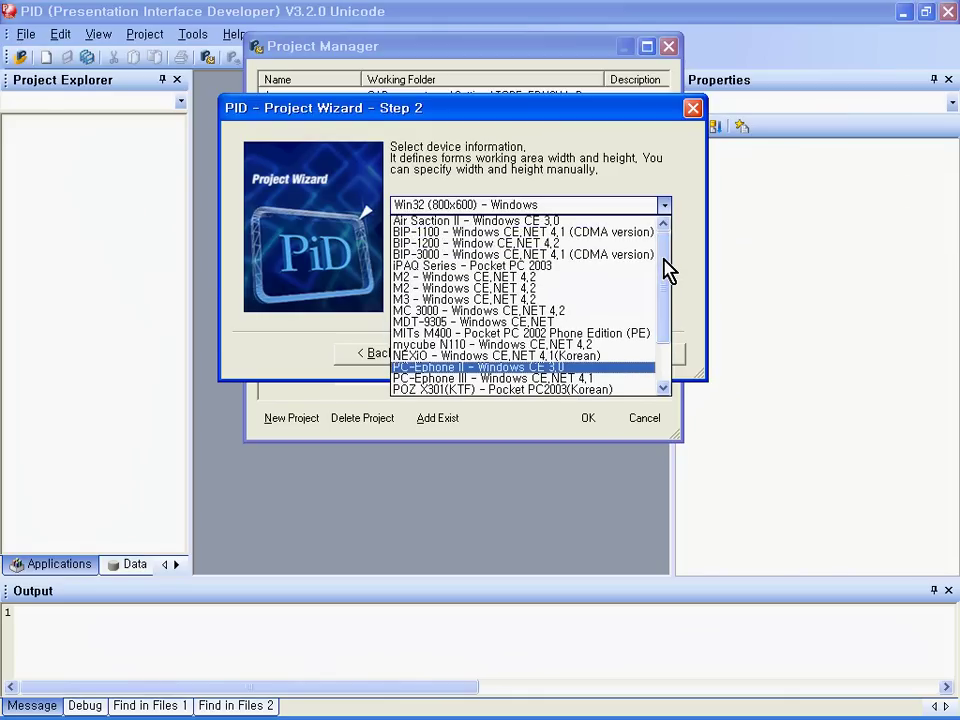
pyautogui.moveTo(666, 272); pyautogui.dragTo(658, 321)
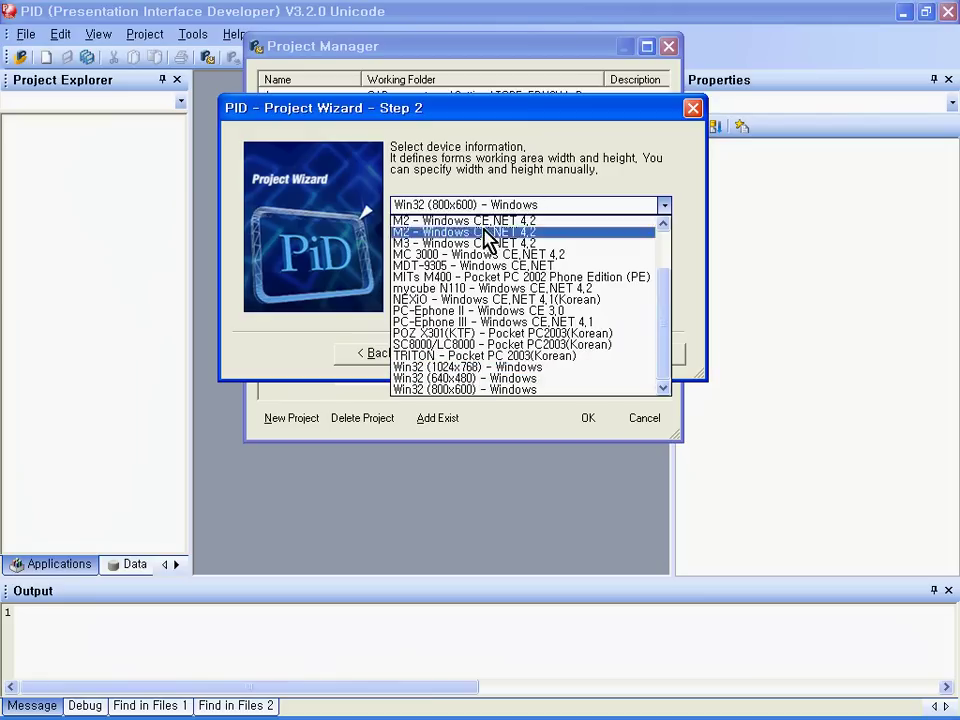
pyautogui.click(572, 208)
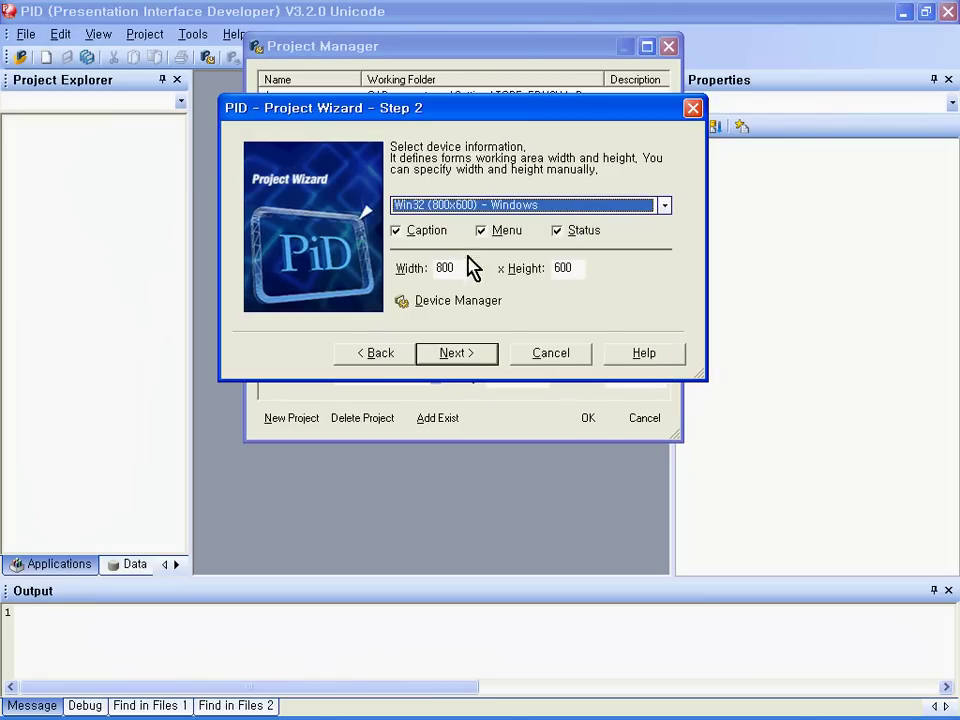
# Step: Examine the device definitions in the Device Manager and close it without changing anything
pyautogui.click(490, 311)
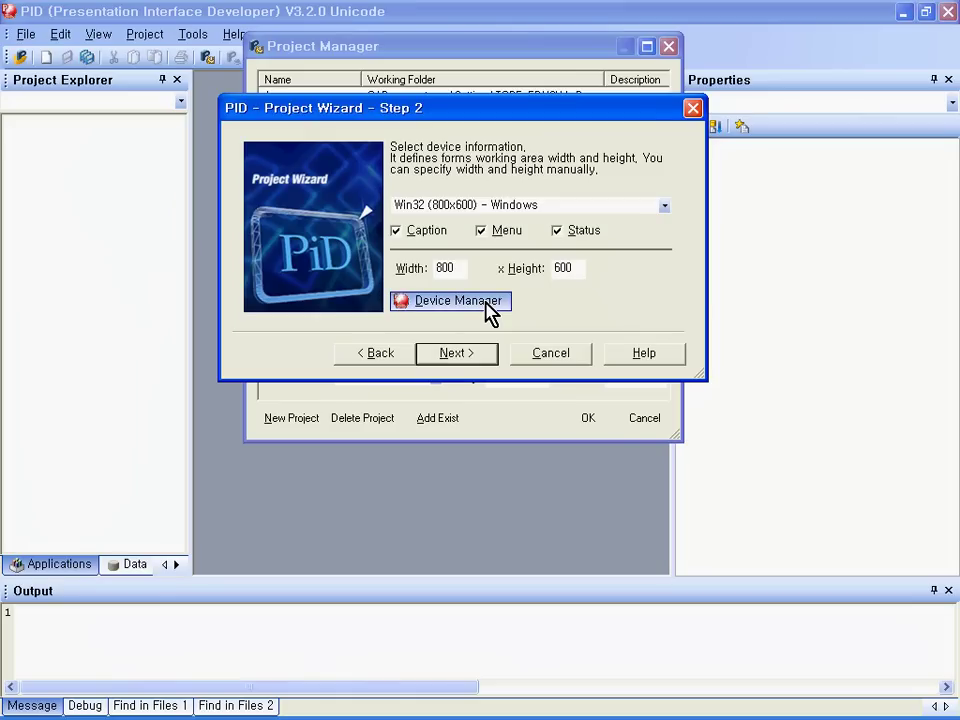
pyautogui.moveTo(458, 96); pyautogui.dragTo(469, 55)
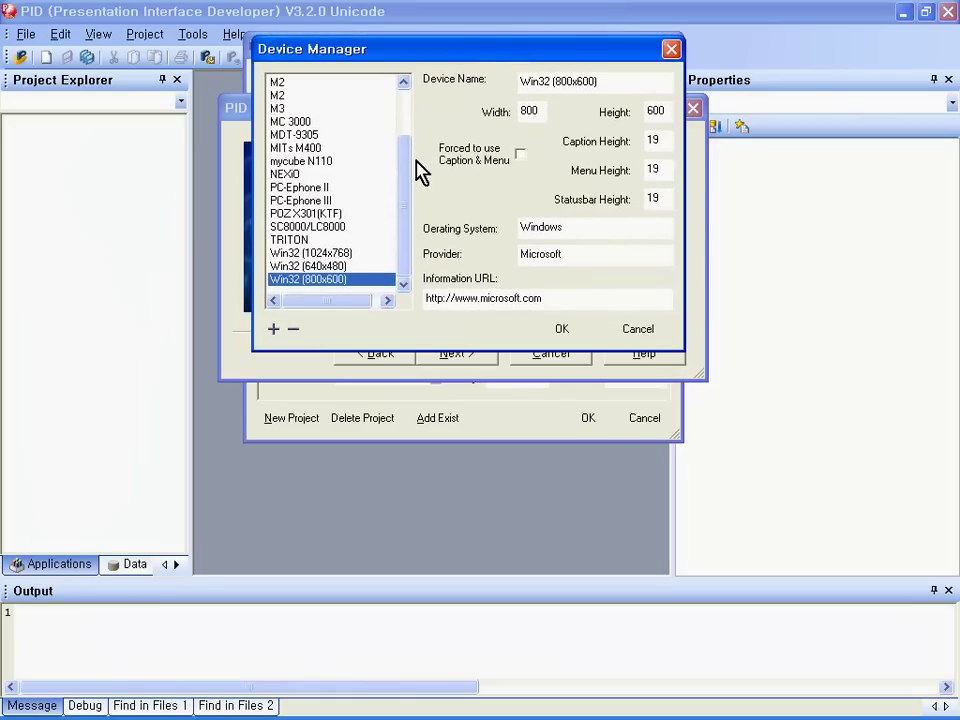
pyautogui.moveTo(409, 199); pyautogui.dragTo(410, 263)
pyautogui.click(639, 330)
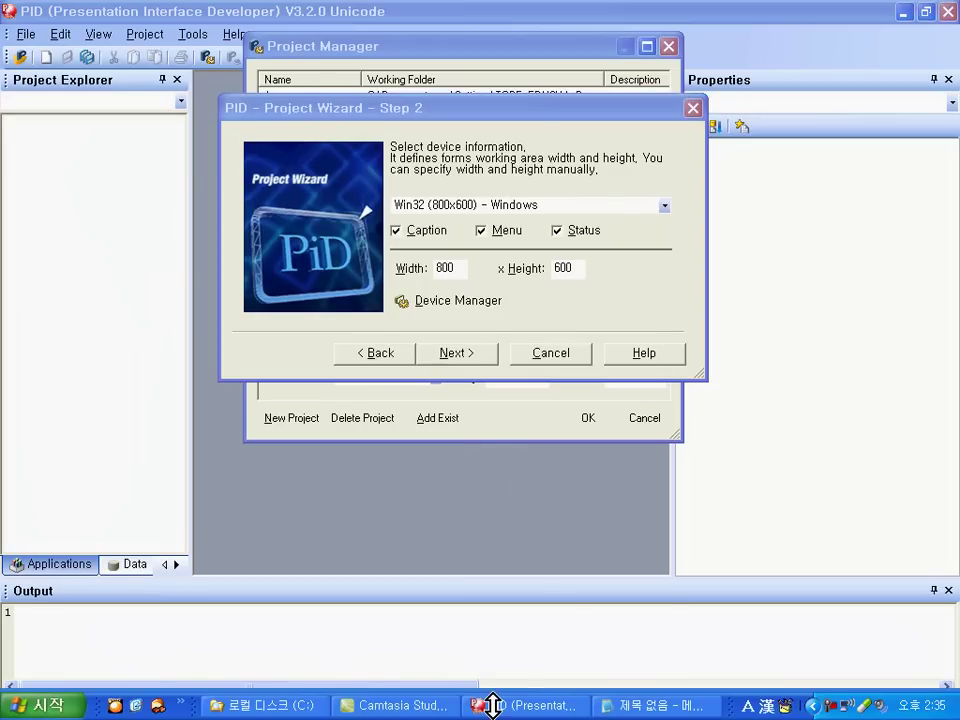
# Step: Switch to Windows Explorer and open index.html from the folder C:\Education\Release\Updater\Real
pyautogui.click(291, 706)
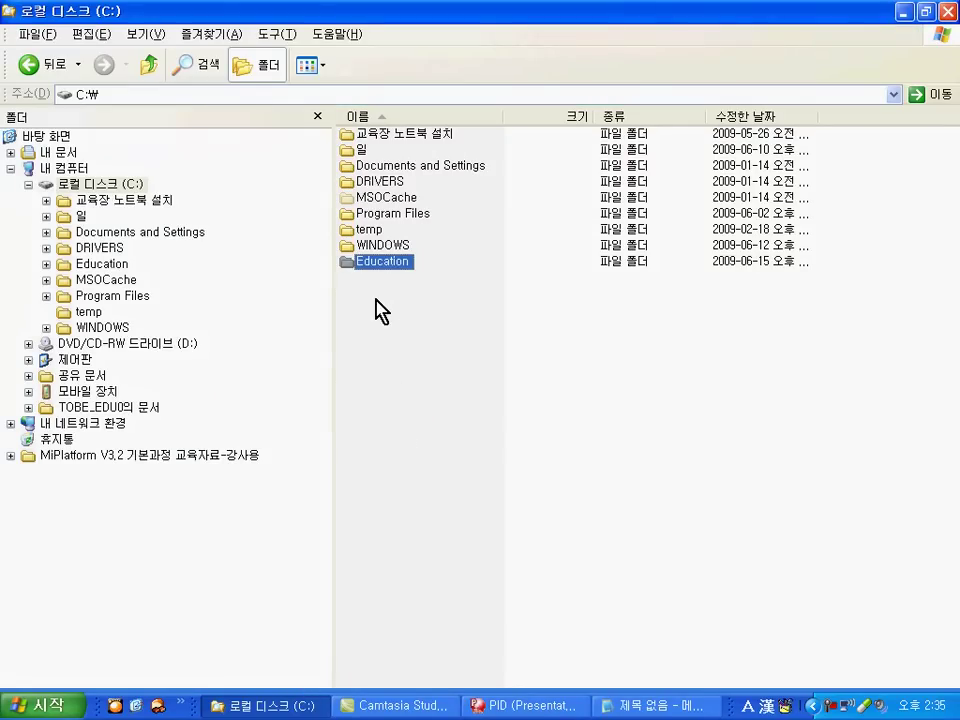
pyautogui.doubleClick(379, 266)
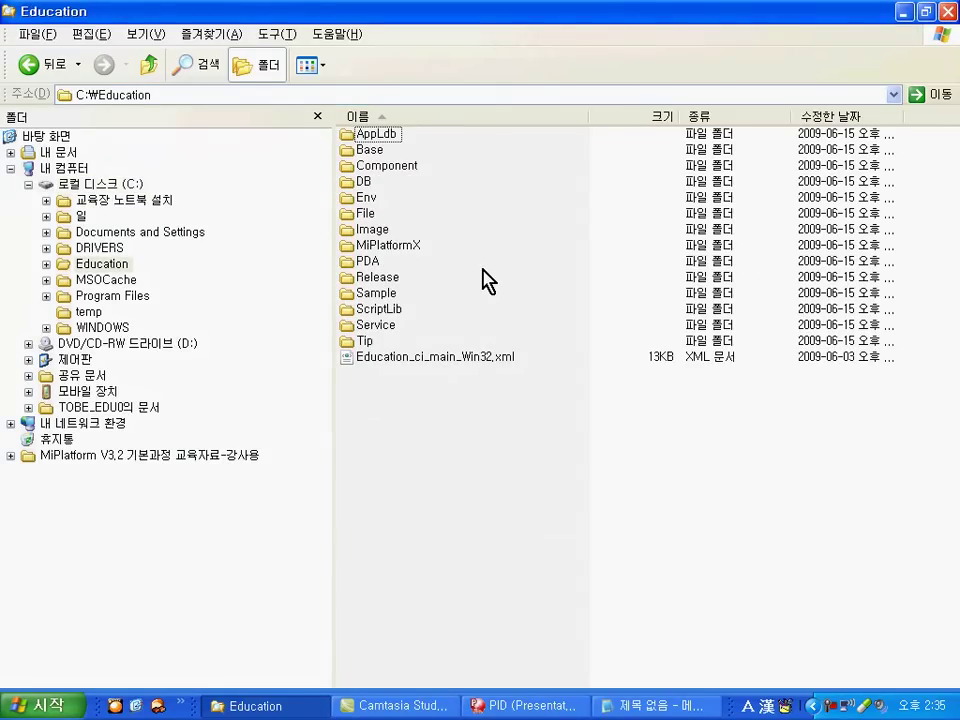
pyautogui.click(370, 280)
pyautogui.doubleClick(370, 283)
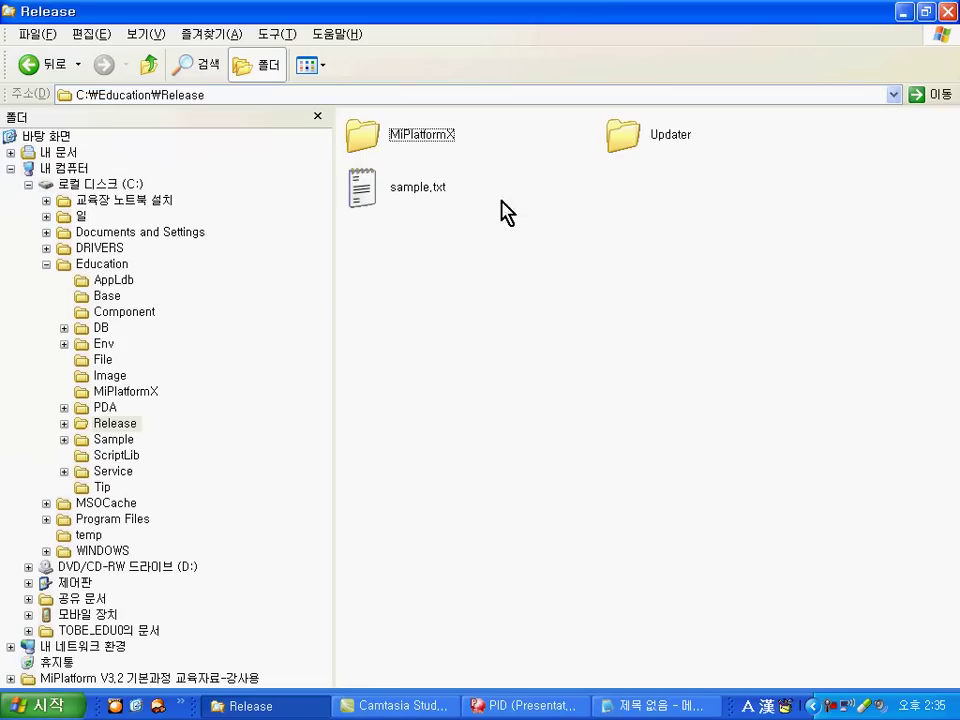
pyautogui.doubleClick(633, 138)
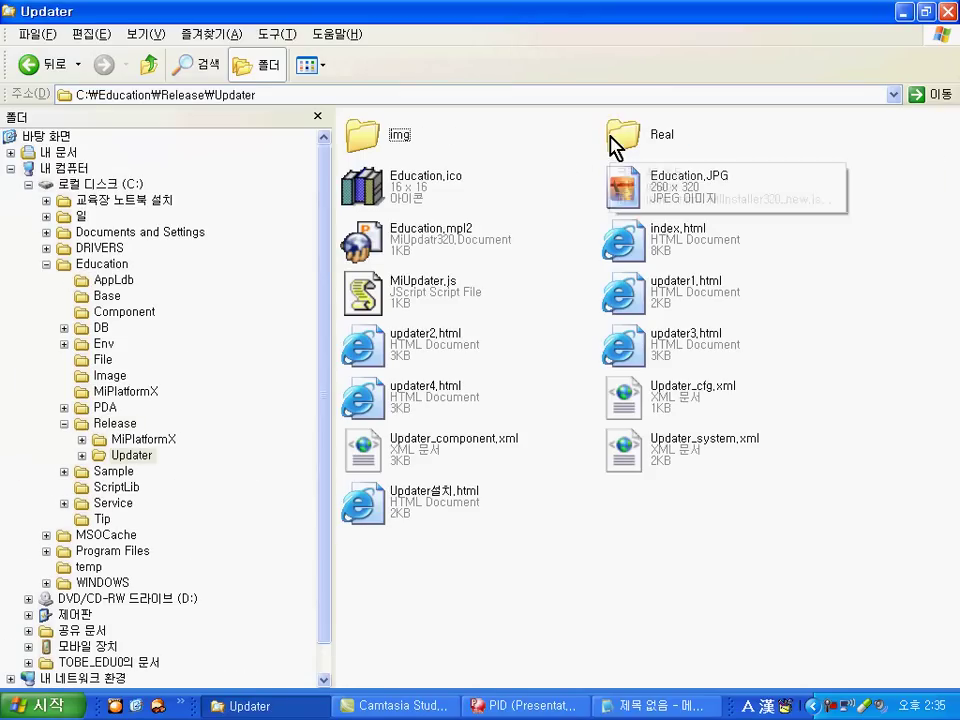
pyautogui.doubleClick(616, 142)
pyautogui.doubleClick(622, 137)
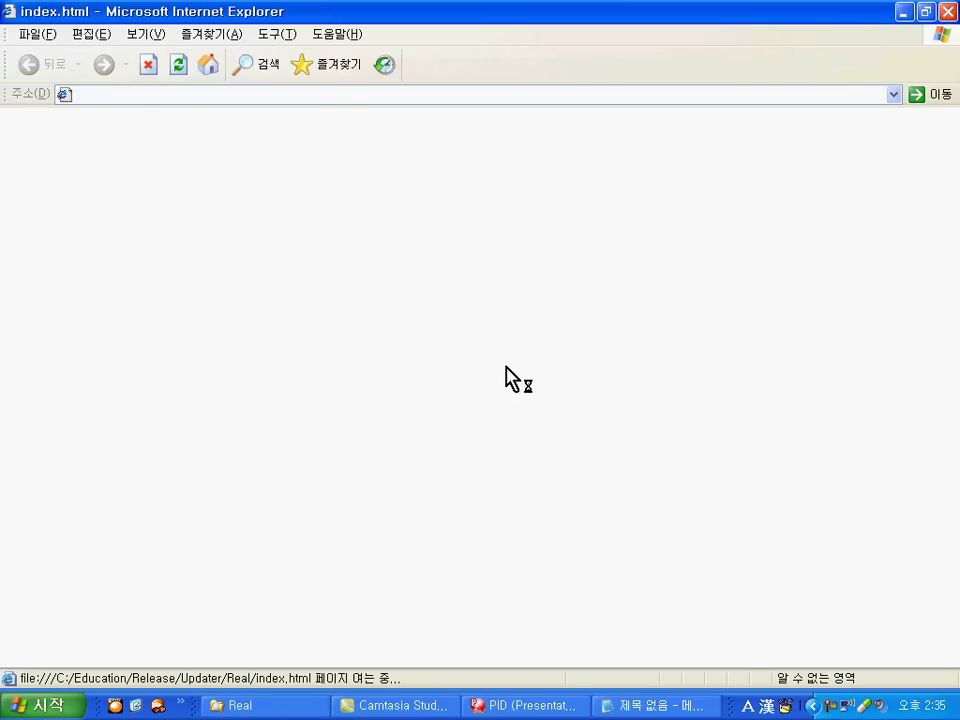
# Step: Allow the page's blocked content and launch the Education application in the dedicated browser, dismissing its session dialog
pyautogui.click(518, 117)
pyautogui.click(540, 131)
pyautogui.click(436, 414)
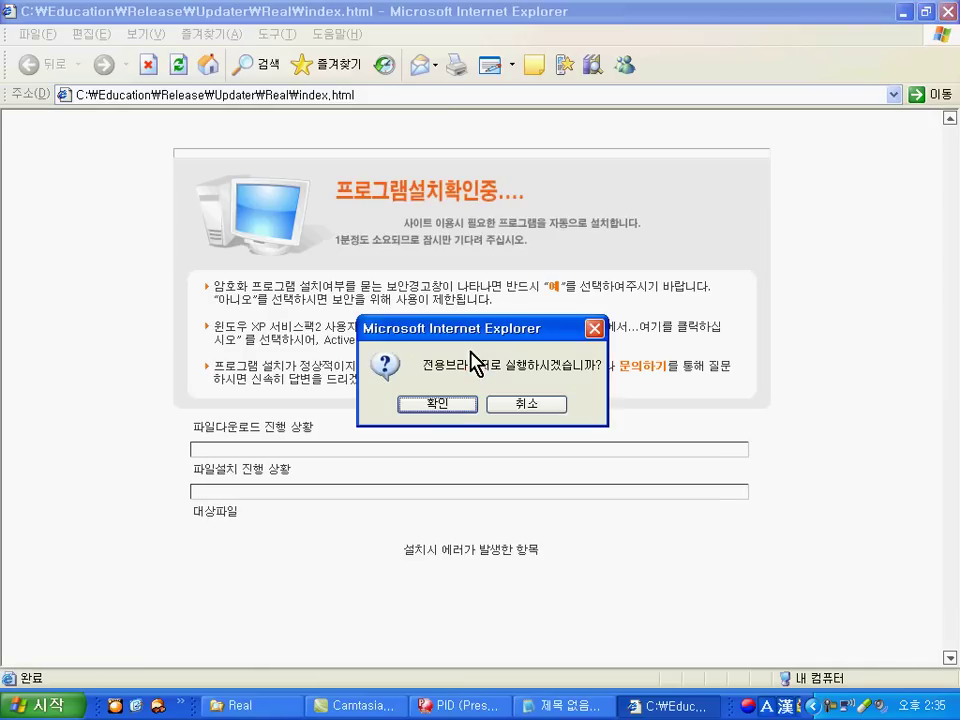
pyautogui.click(451, 404)
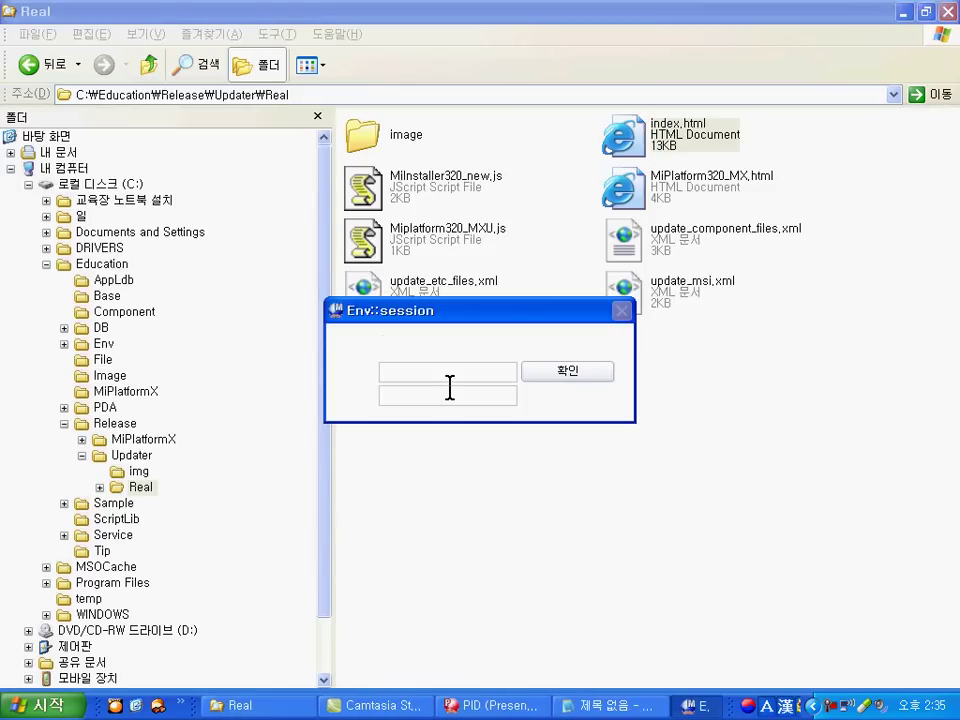
pyautogui.click(567, 373)
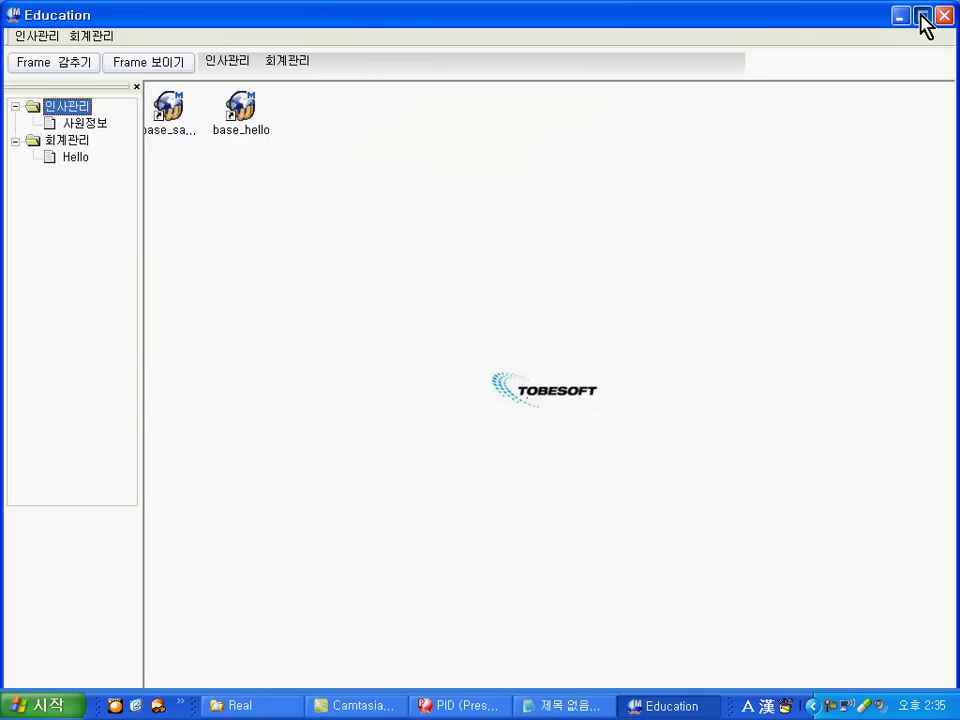
# Step: Examine the Education application's 인사관리 and 회계관리 menus in a non-maximized window and close the application
pyautogui.moveTo(771, 4)
pyautogui.mouseDown()
pyautogui.moveTo(744, 170)
pyautogui.moveTo(778, 26)
pyautogui.mouseUp()
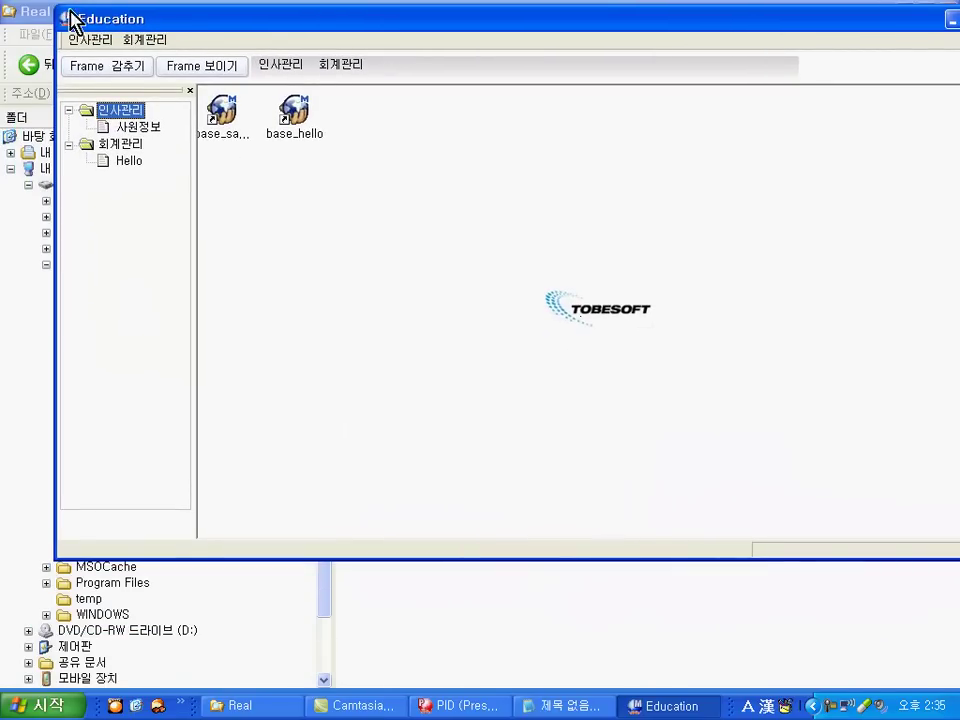
pyautogui.click(78, 42)
pyautogui.moveTo(133, 47)
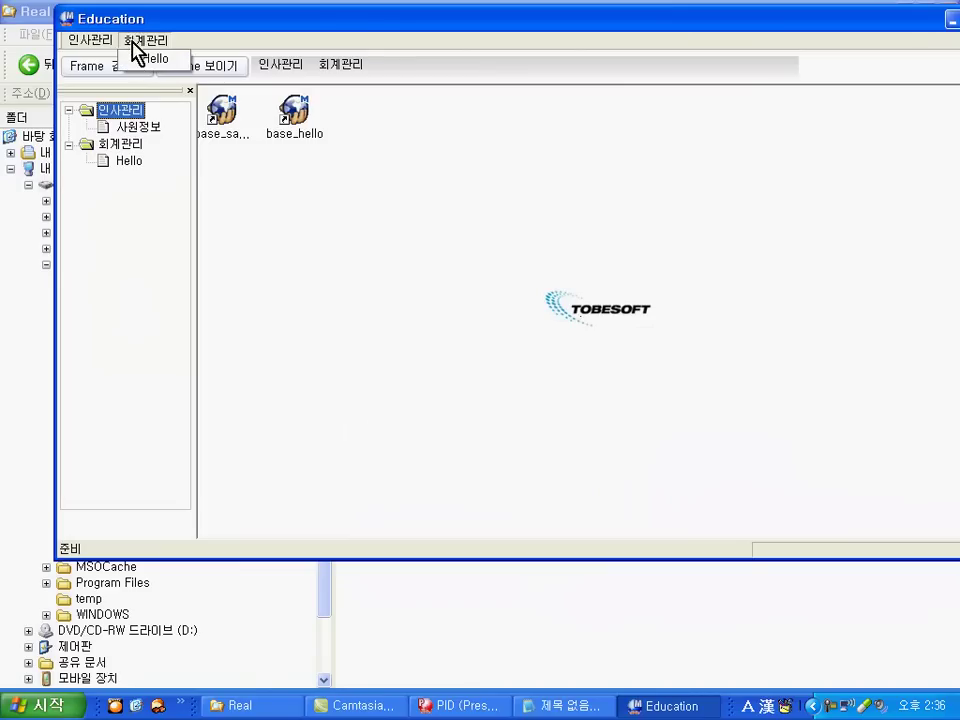
pyautogui.moveTo(75, 43)
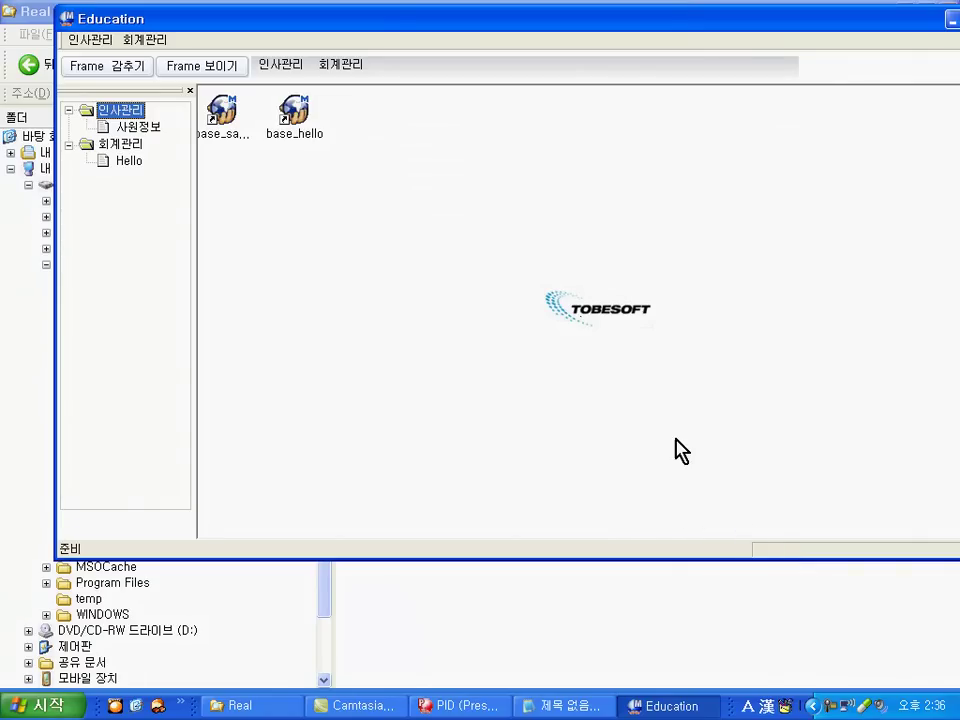
pyautogui.moveTo(868, 26); pyautogui.dragTo(800, 34)
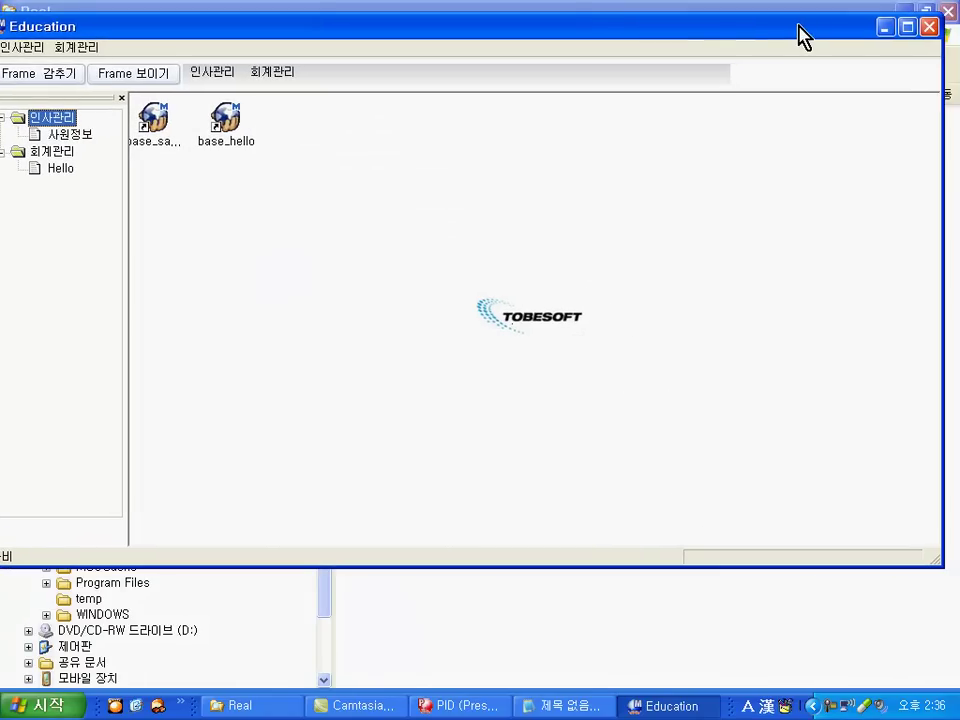
pyautogui.click(933, 27)
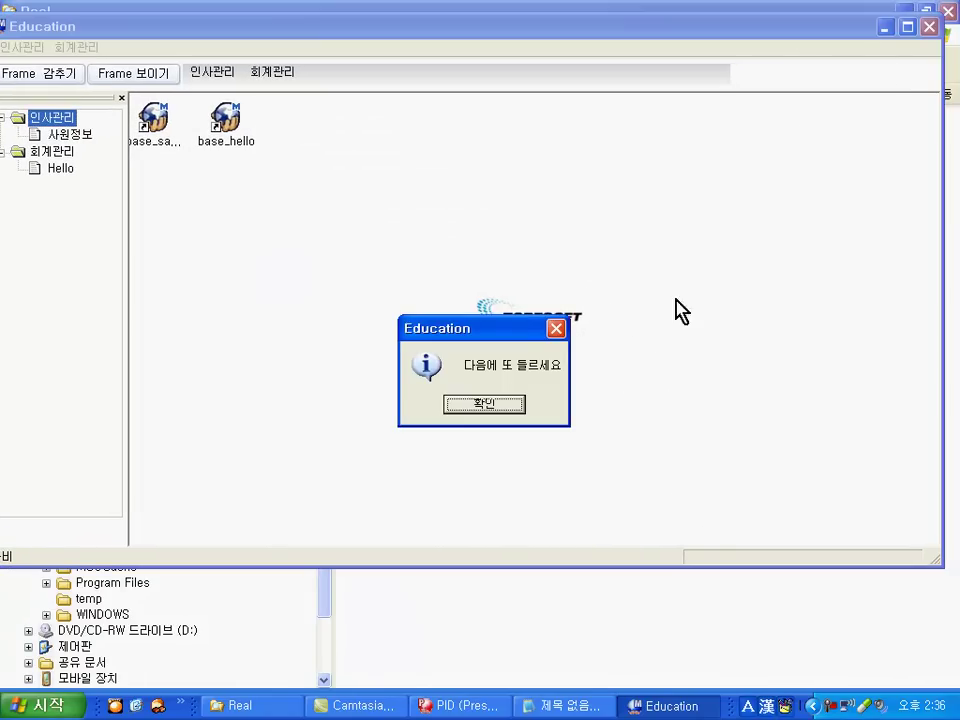
pyautogui.click(515, 406)
# Step: Switch back to PID and advance the Project Wizard to the component update URL page
pyautogui.click(509, 708)
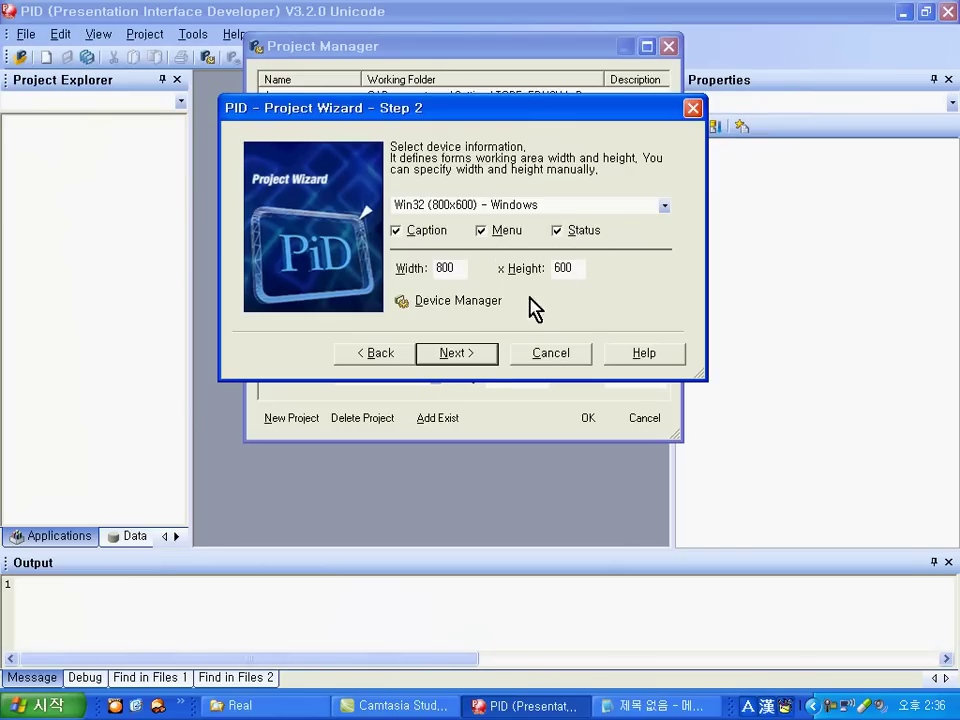
pyautogui.click(488, 364)
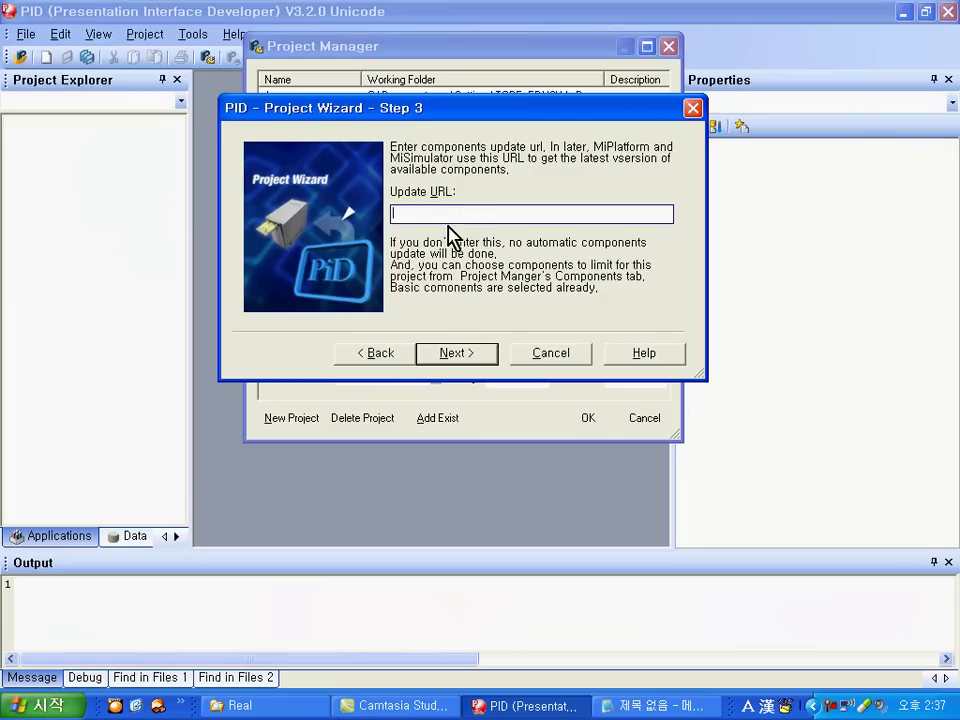
# Step: Examine the component DLL records in update_component_files.xml from the Real folder and return to the Project Wizard in PID
pyautogui.click(255, 708)
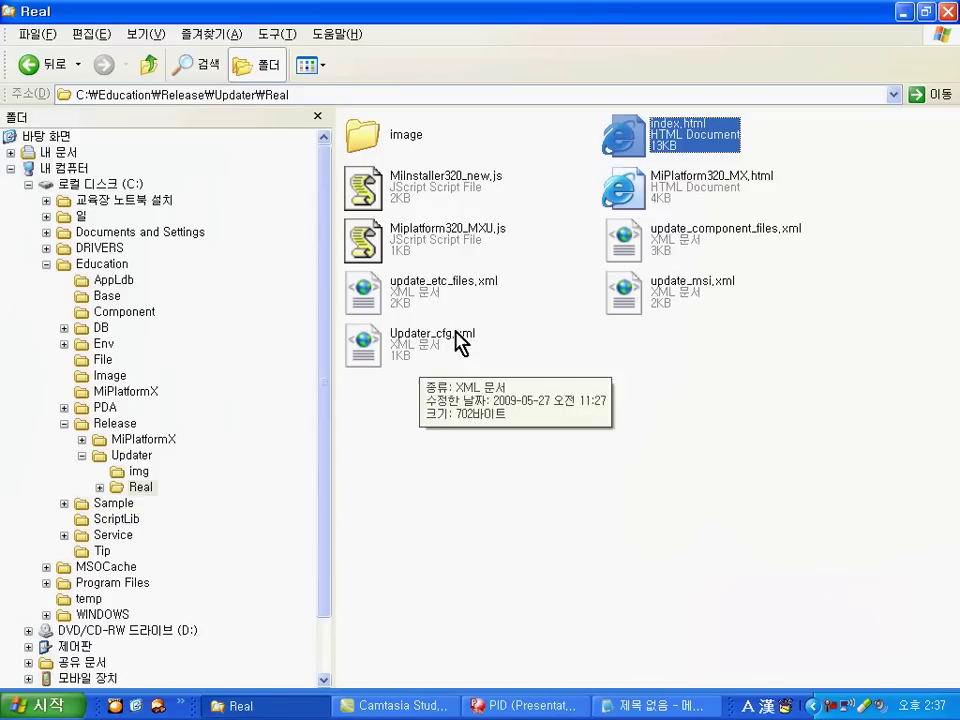
pyautogui.doubleClick(665, 262)
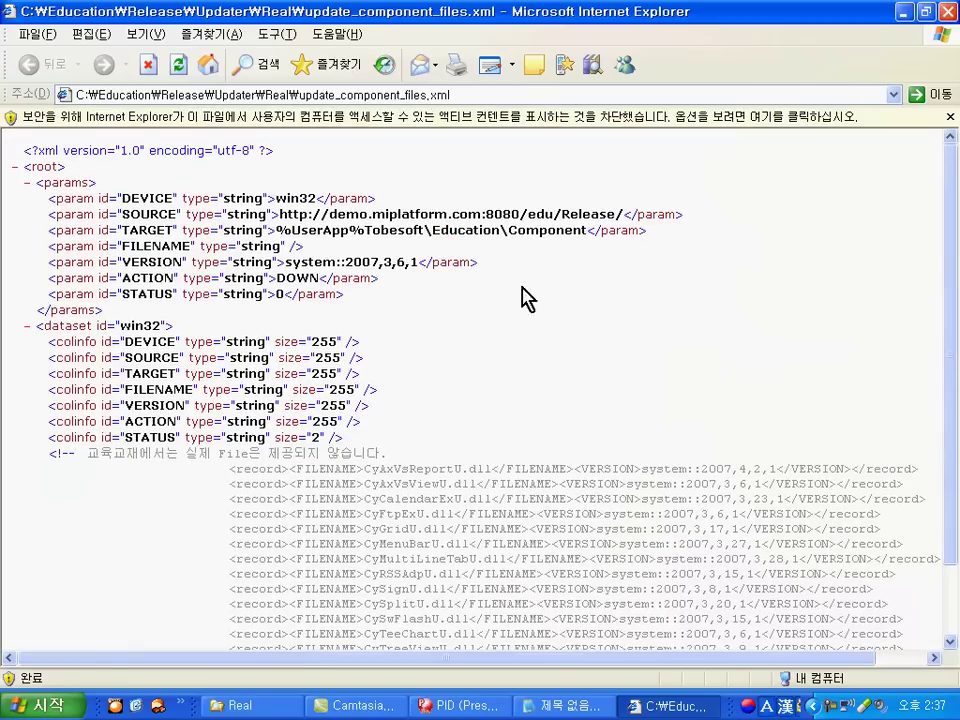
pyautogui.scroll(-2, 531, 312)
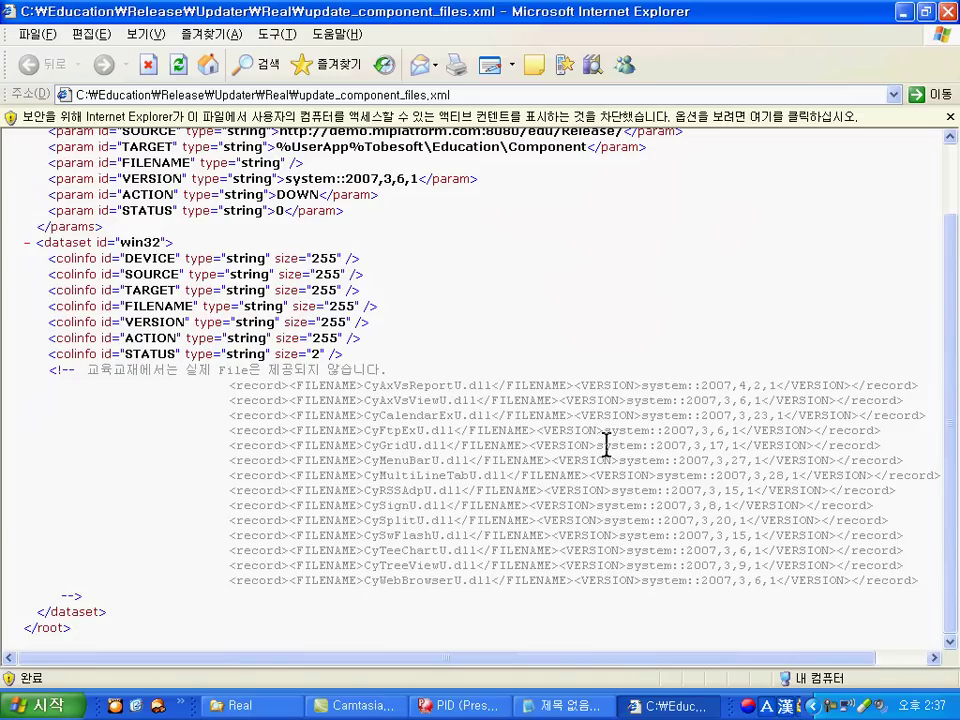
pyautogui.doubleClick(455, 385)
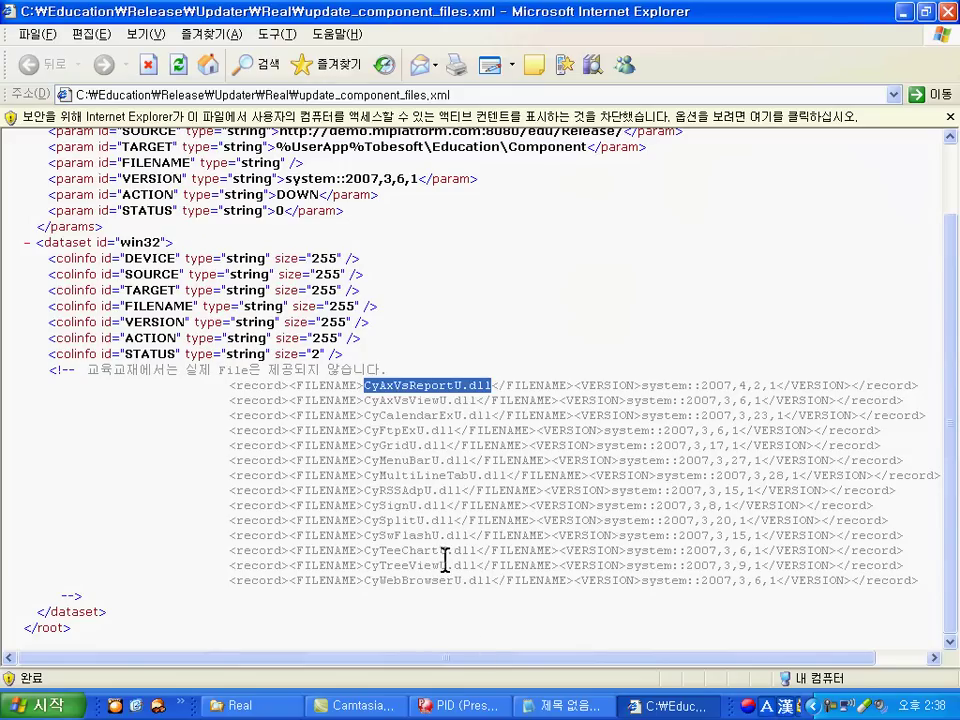
pyautogui.click(500, 710)
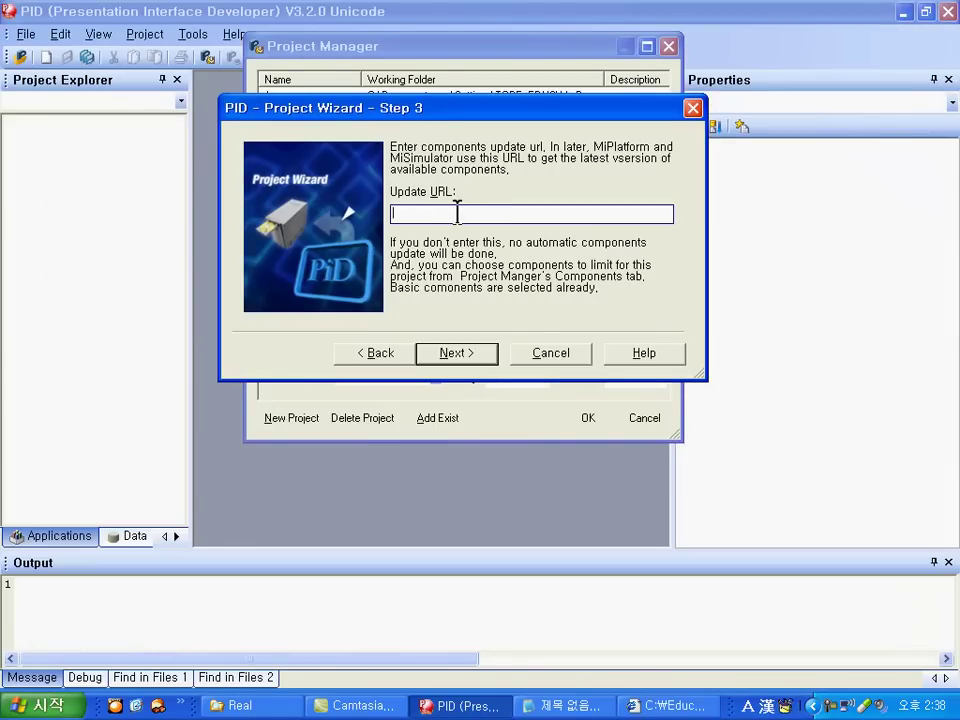
# Step: Switch to Notepad and replace the note with the lines "Updater <-- Update Xml" and "Update Url(comp.dll,....)"
pyautogui.click(556, 716)
pyautogui.hotkey('ctrl', 'a')
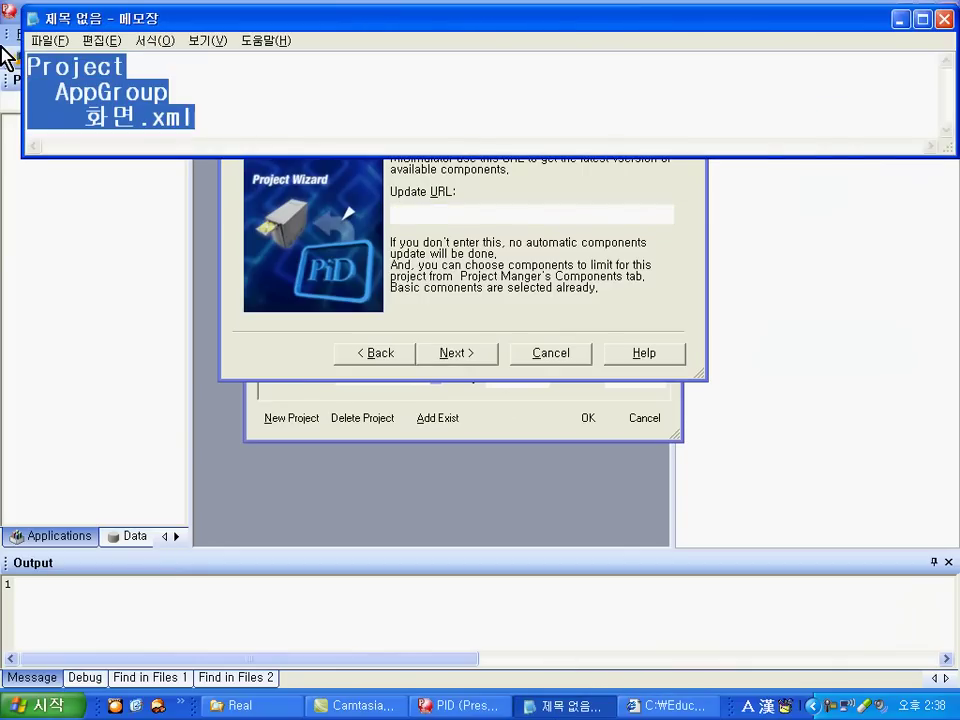
pyautogui.write('Upda')
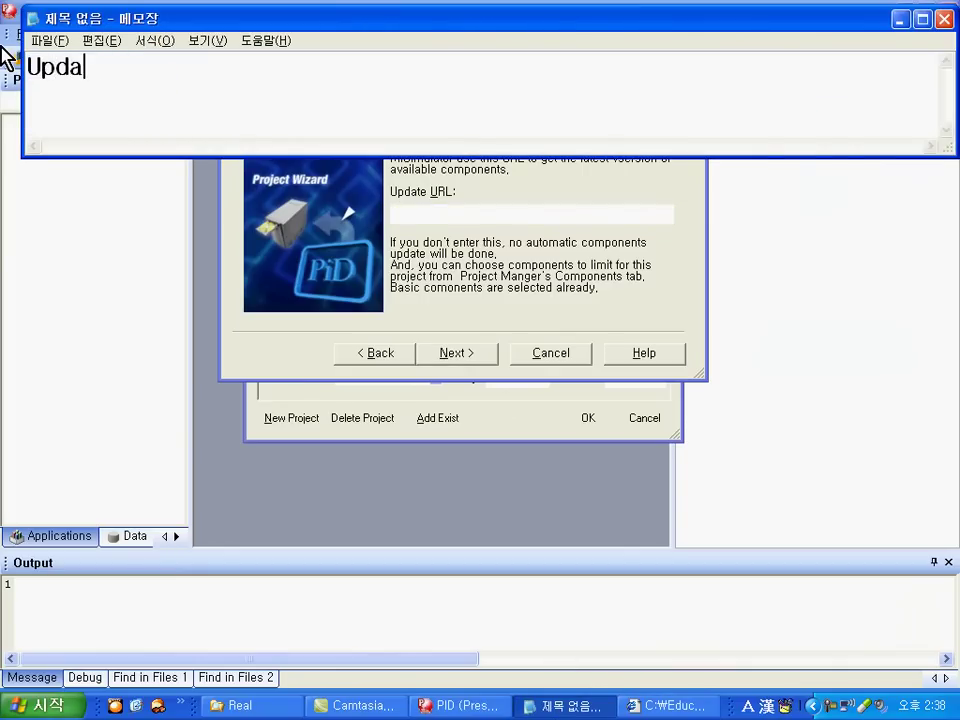
pyautogui.write('ter <--')
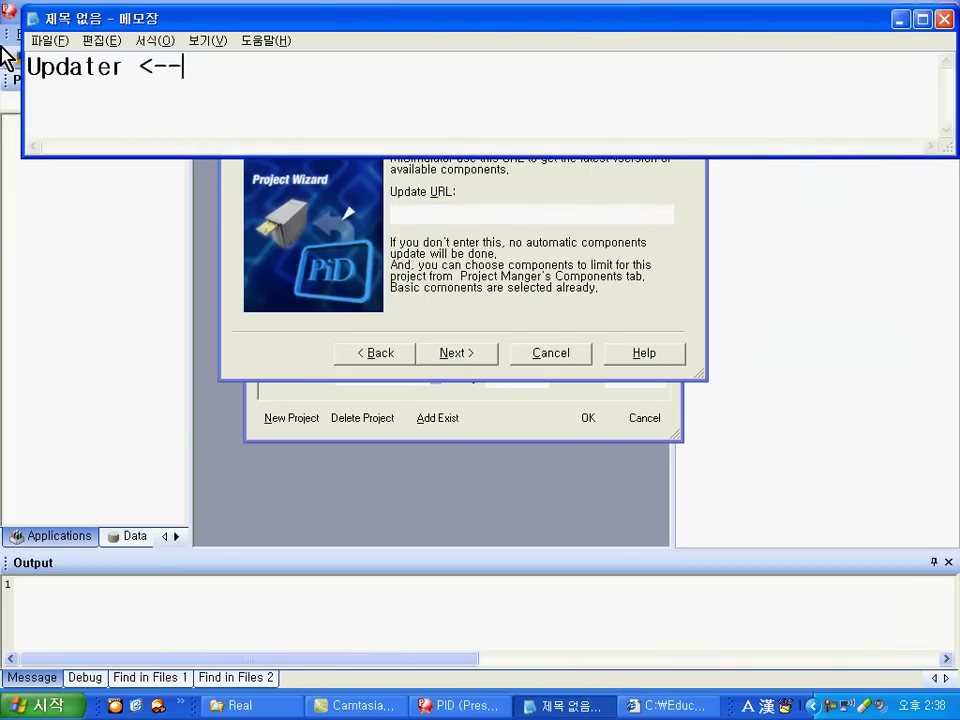
pyautogui.write(' Update Xml')
pyautogui.press('Return')
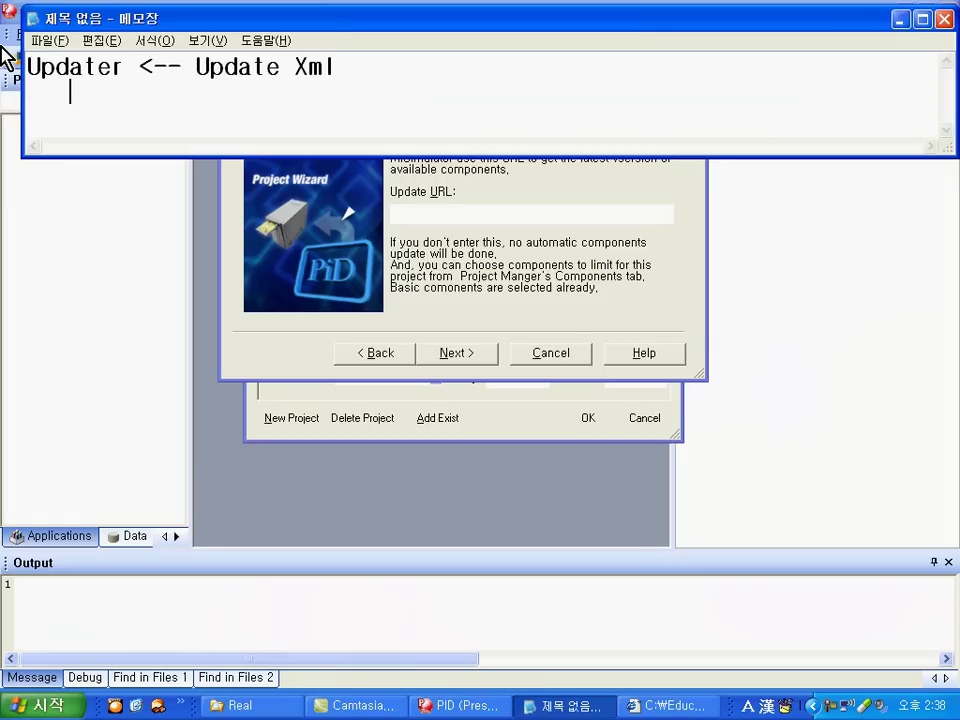
pyautogui.write('Update')
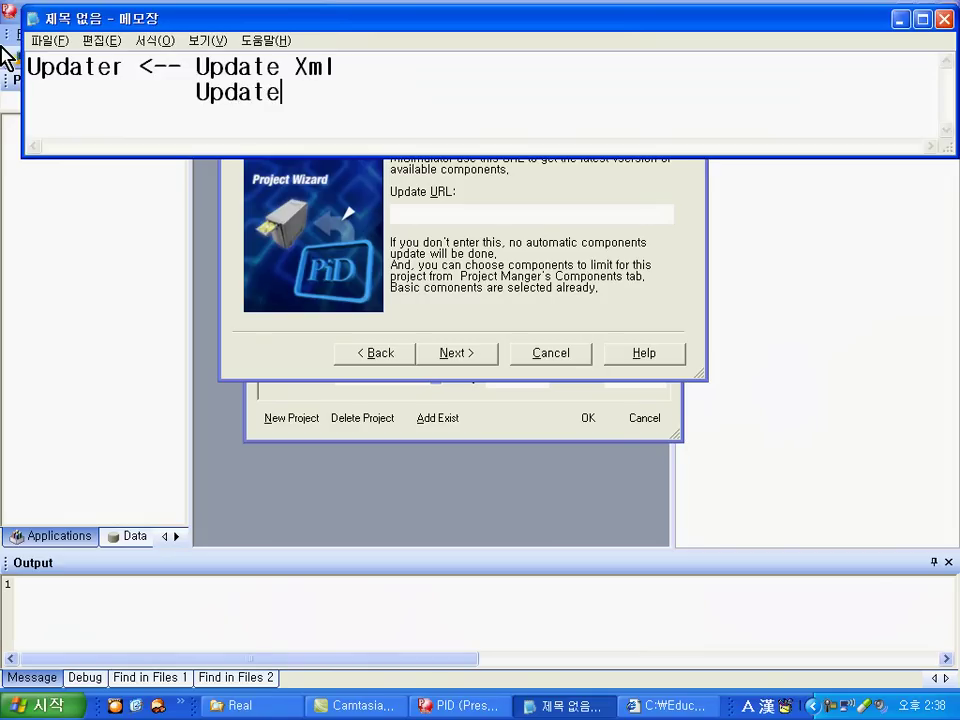
pyautogui.write(' Url(comp.')
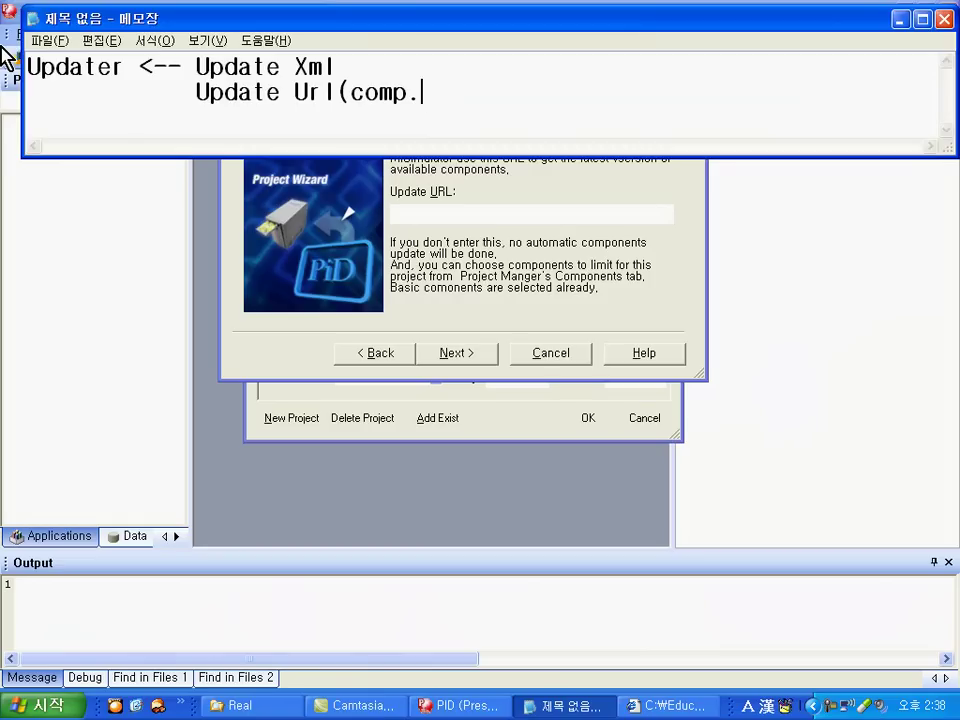
pyautogui.write('dll,....)')
# Step: Prefix the note's second line with "Browser <--" and align its arrow with the first line's arrow
pyautogui.press('Right')
pyautogui.press('Right')
pyautogui.press('Right')
pyautogui.press('Right')
pyautogui.press('Right')
pyautogui.press('Right')
pyautogui.press('Right')
pyautogui.press('Right')
pyautogui.press('Left')
pyautogui.write('<--')
pyautogui.press('Delete')
pyautogui.press('Delete')
pyautogui.press('Delete')
pyautogui.press('Home')
pyautogui.write('Brower')
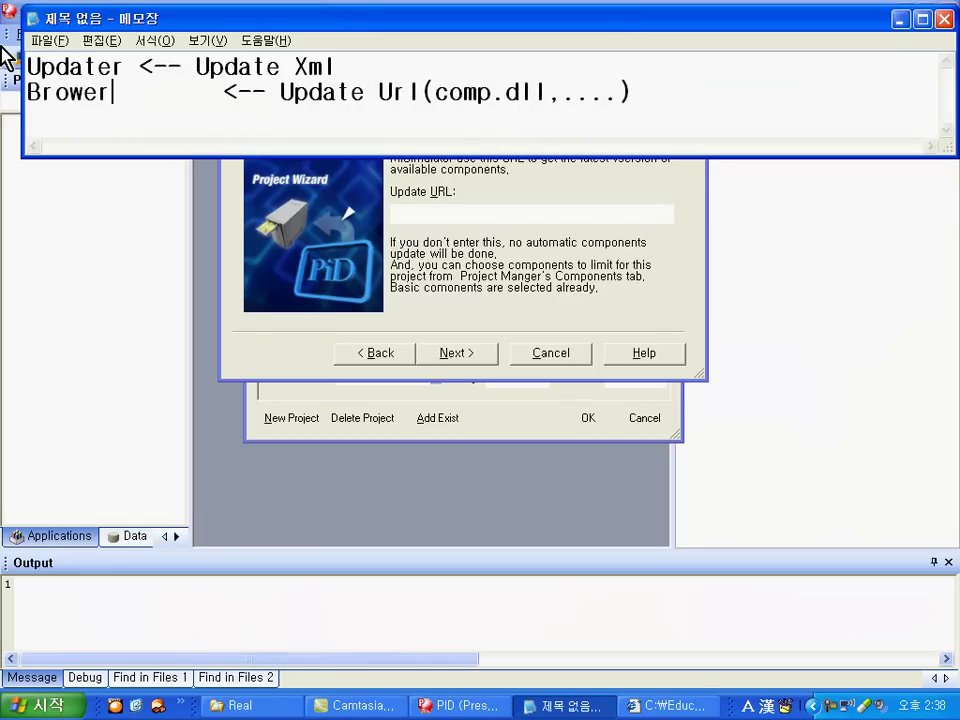
pyautogui.write('s')
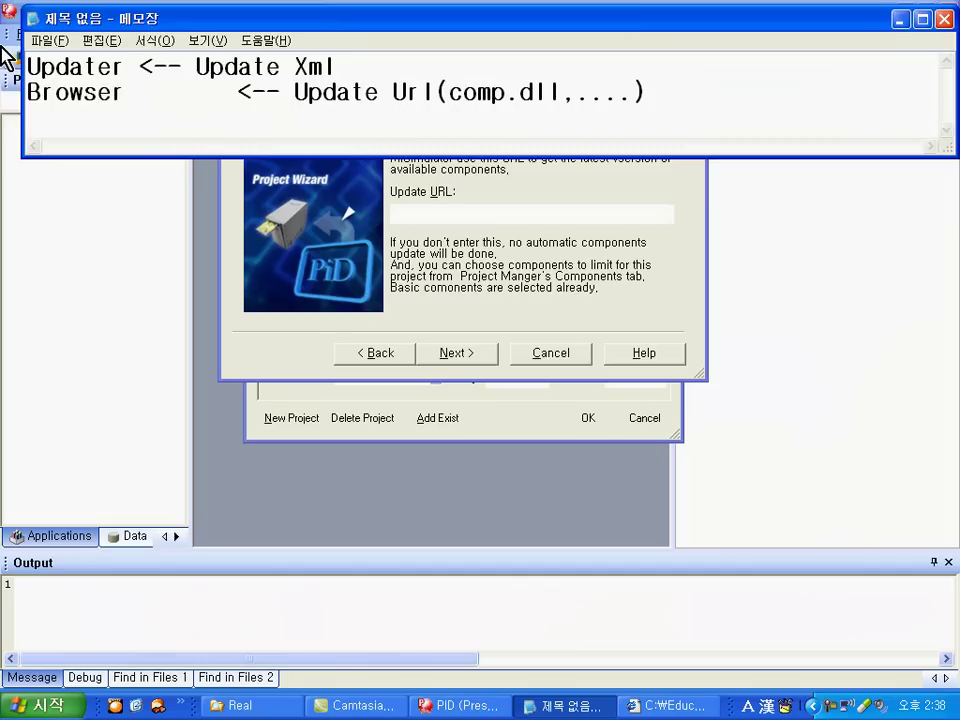
pyautogui.press('Delete')
pyautogui.press('Delete')
pyautogui.press('Delete')
pyautogui.press('Delete')
pyautogui.press('Delete')
pyautogui.press('Delete')
pyautogui.press('Delete')
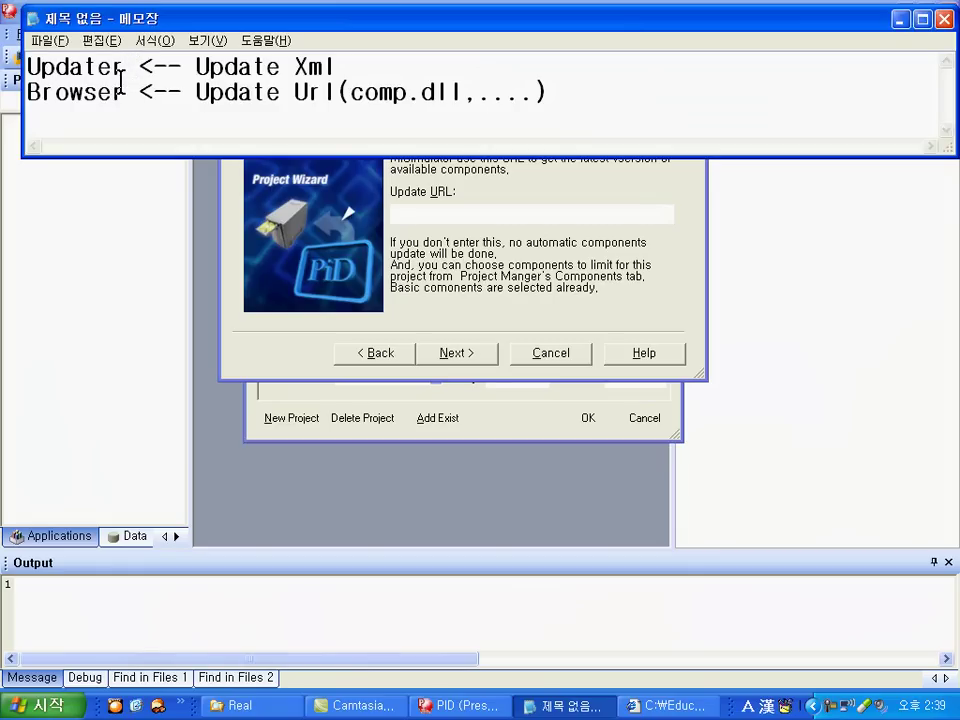
# Step: Compare the note's Updater and Browser lines with the Update URL field in PID's Project Wizard by highlighting each entry
pyautogui.doubleClick(120, 92)
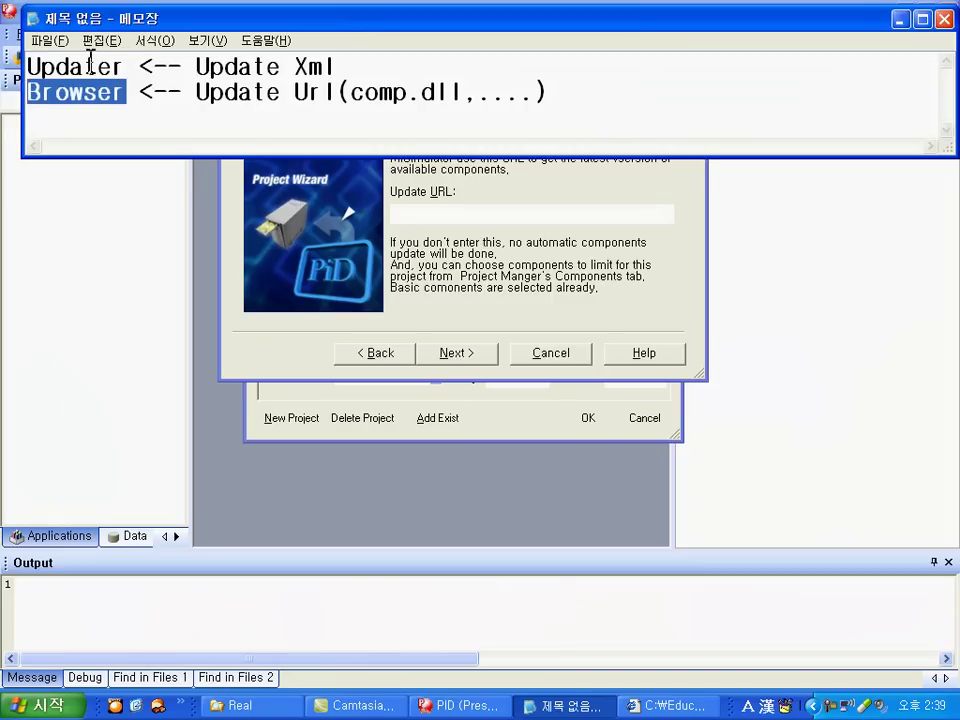
pyautogui.moveTo(125, 66); pyautogui.dragTo(16, 66)
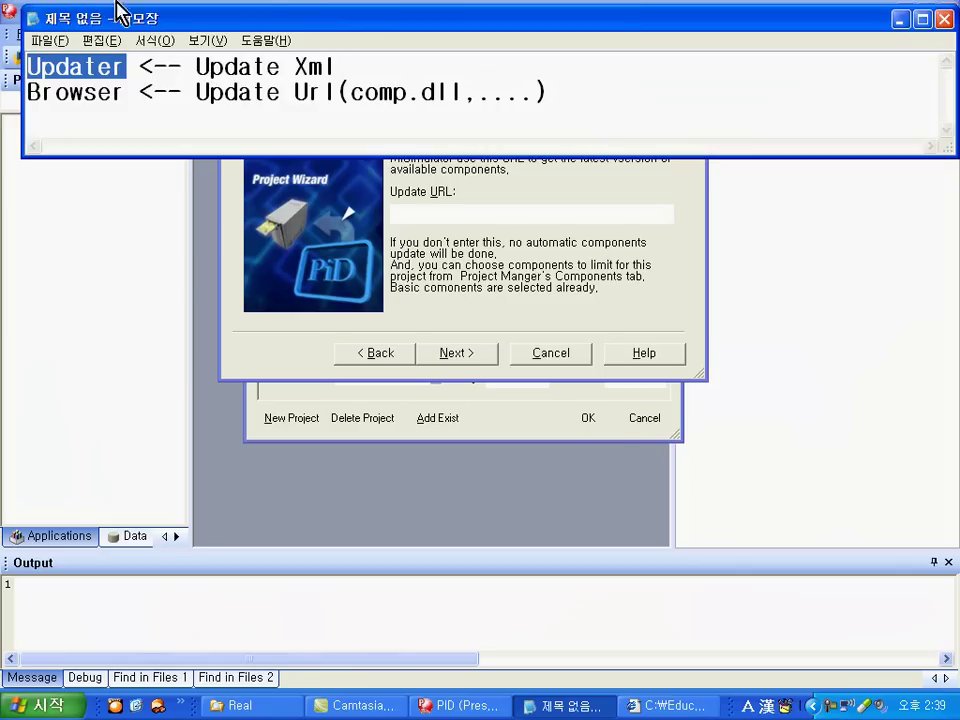
pyautogui.moveTo(126, 92); pyautogui.dragTo(31, 92)
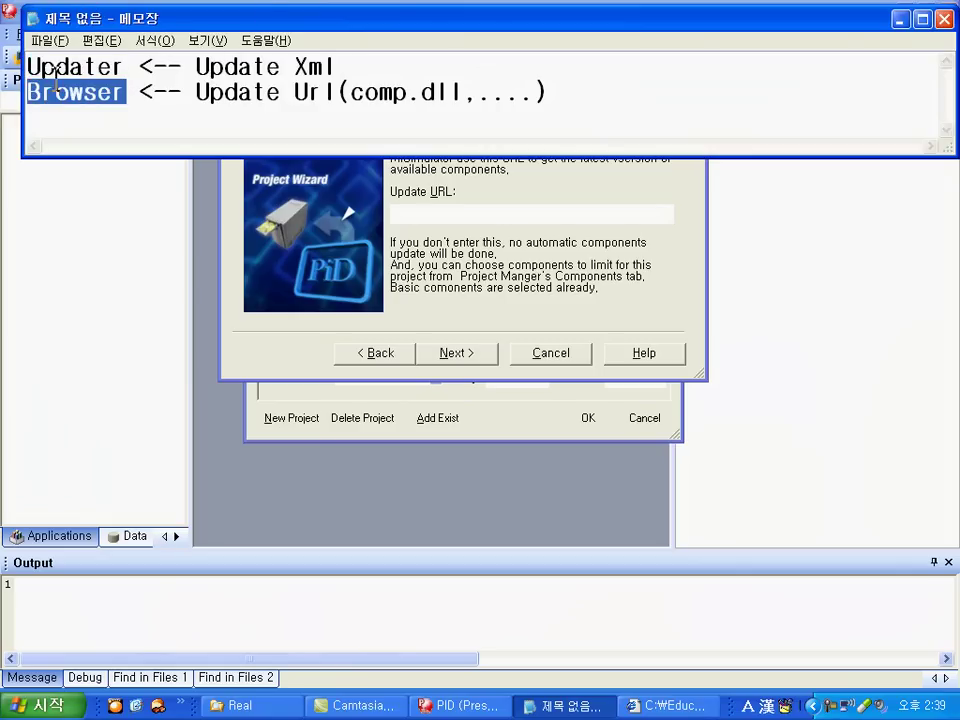
pyautogui.moveTo(124, 66); pyautogui.dragTo(27, 66)
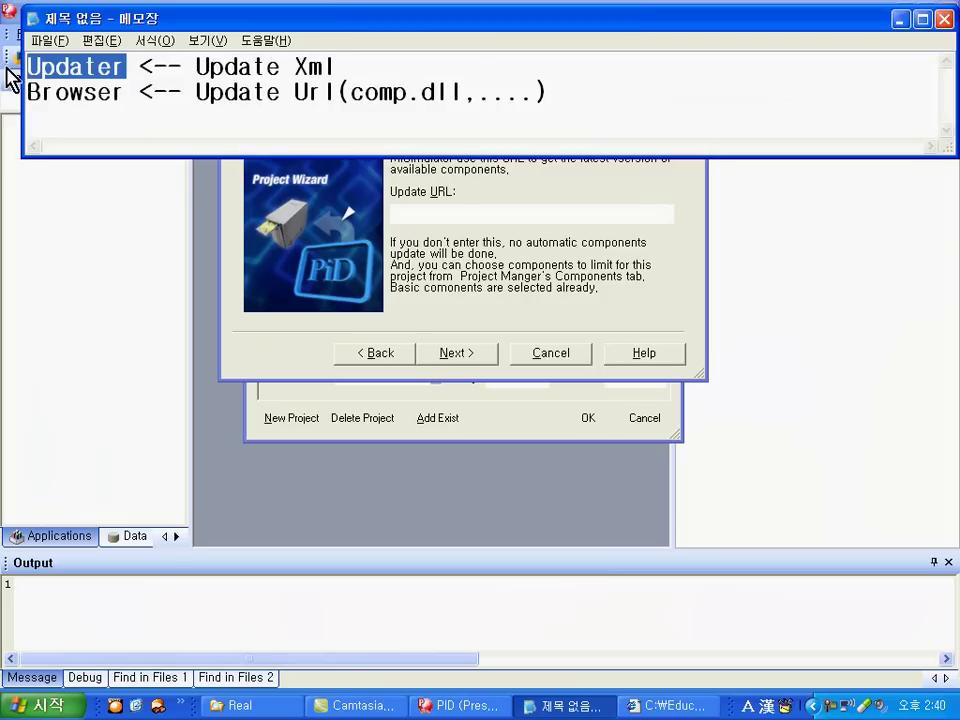
pyautogui.click(127, 66)
pyautogui.moveTo(126, 92); pyautogui.dragTo(27, 95)
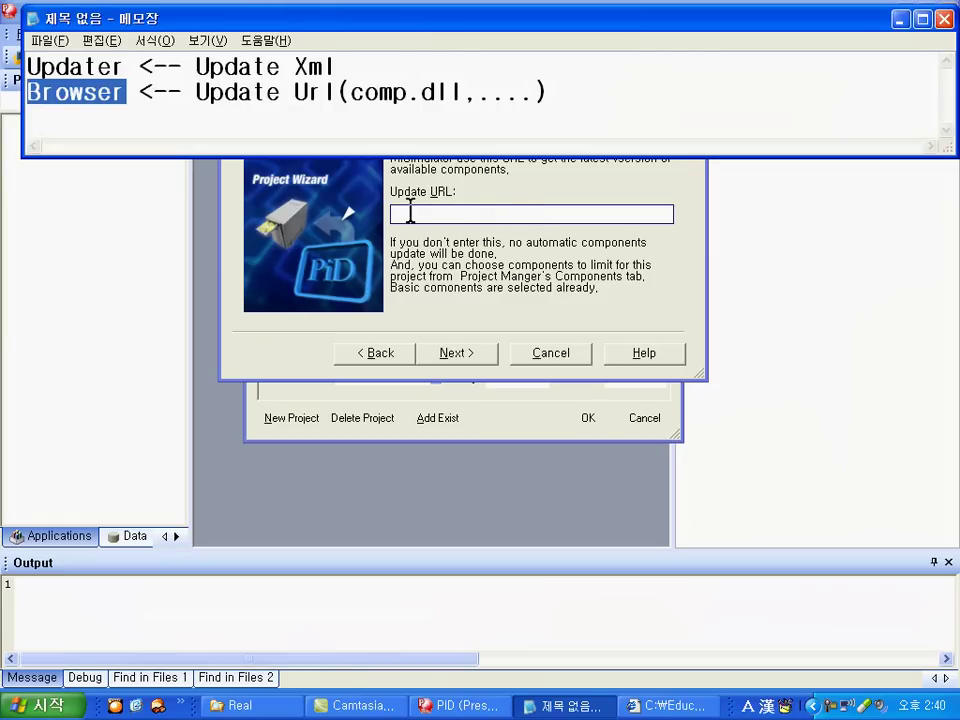
pyautogui.click(463, 214)
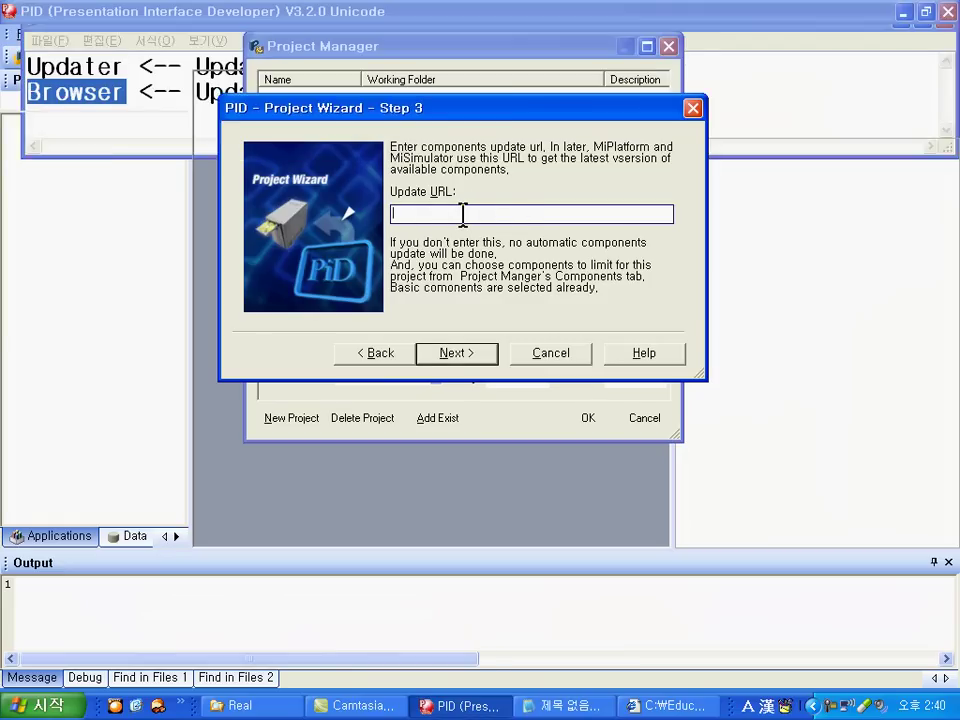
pyautogui.click(567, 706)
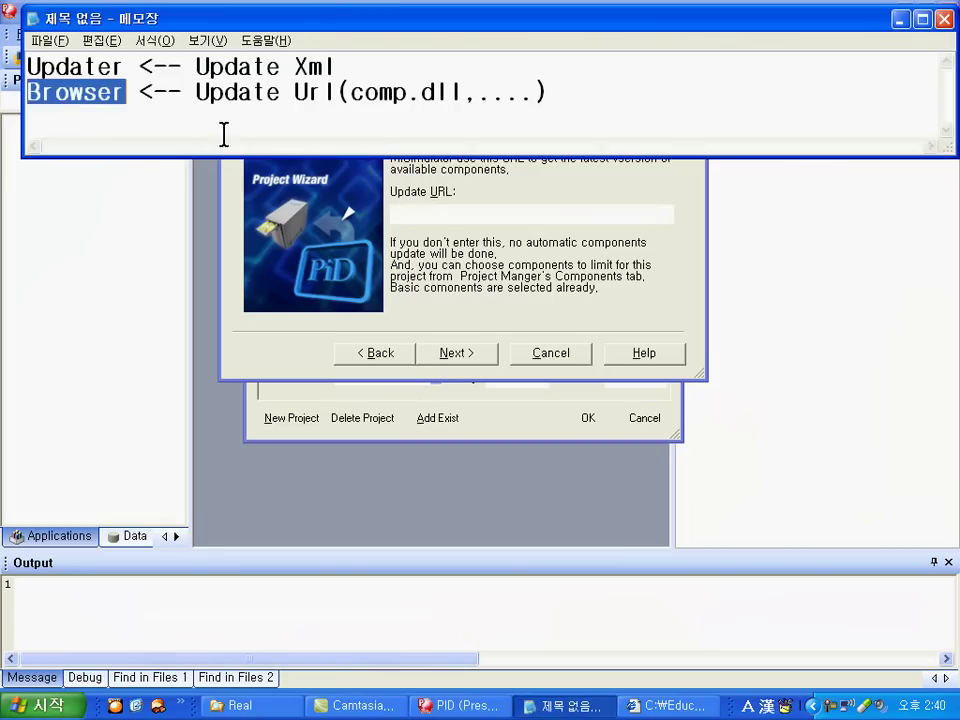
pyautogui.moveTo(128, 66); pyautogui.dragTo(26, 66)
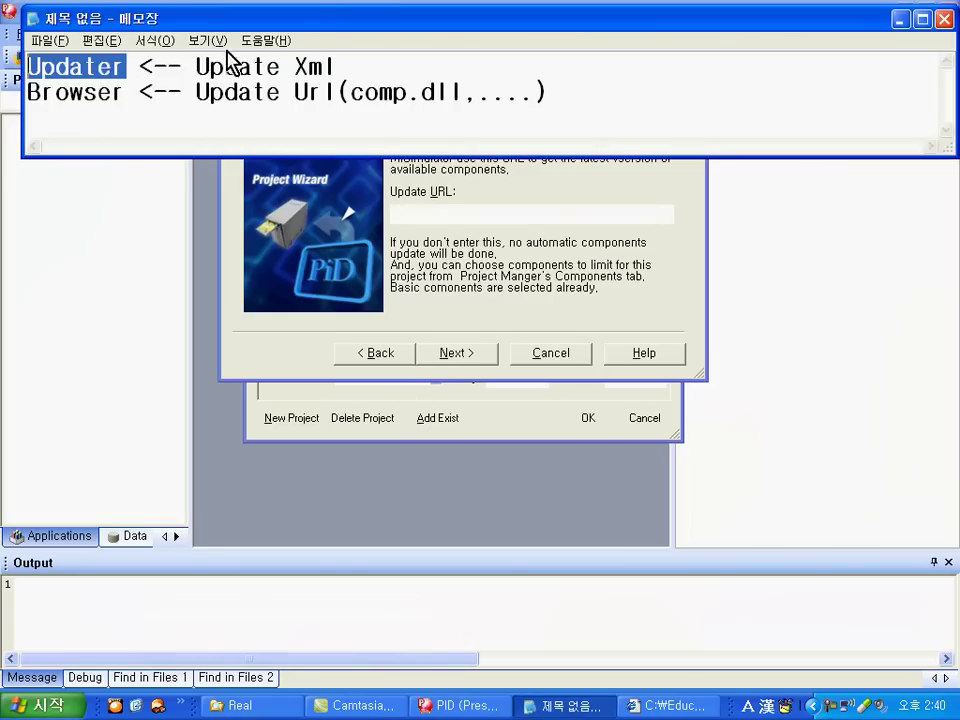
pyautogui.moveTo(366, 66); pyautogui.dragTo(24, 66)
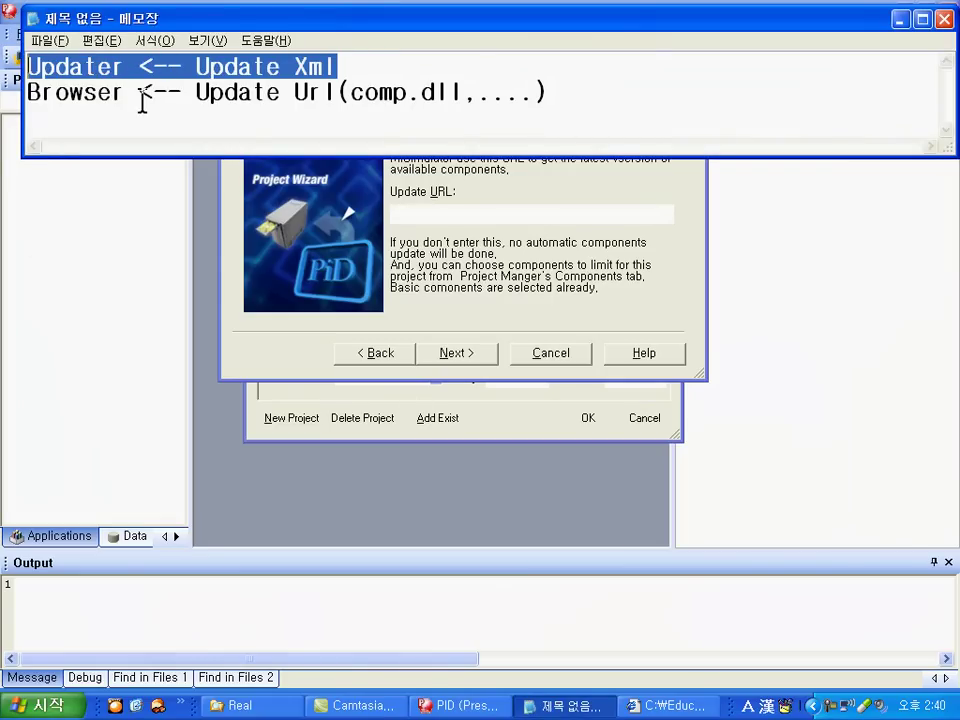
pyautogui.moveTo(124, 94); pyautogui.dragTo(26, 94)
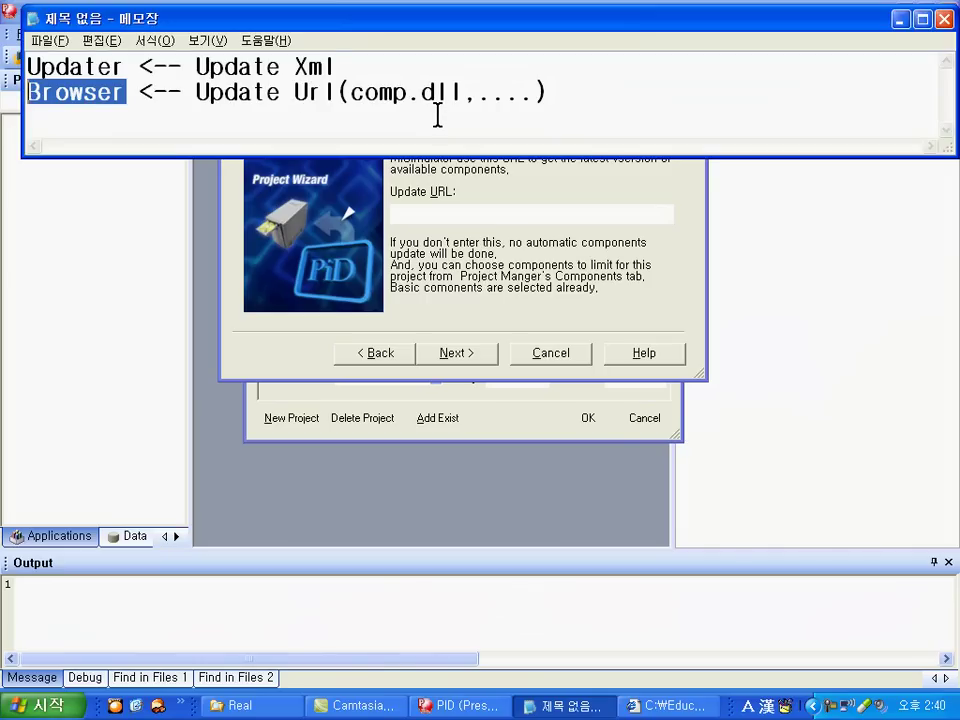
# Step: Return to the Project Wizard in PID and advance to Step 4 without entering a component update URL
pyautogui.click(433, 214)
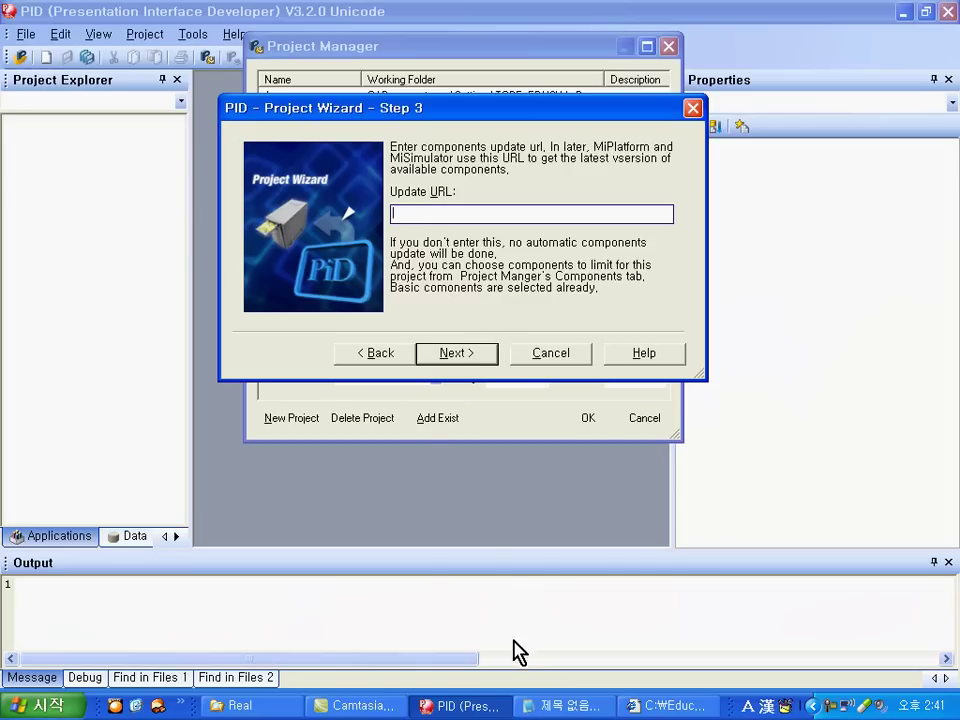
pyautogui.click(556, 706)
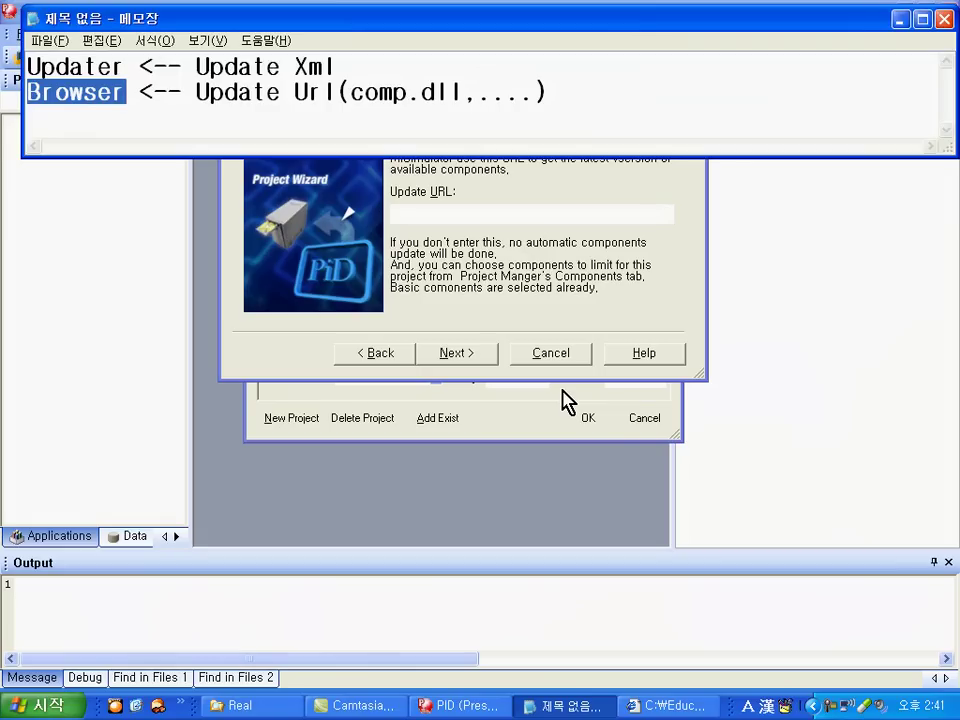
pyautogui.click(536, 214)
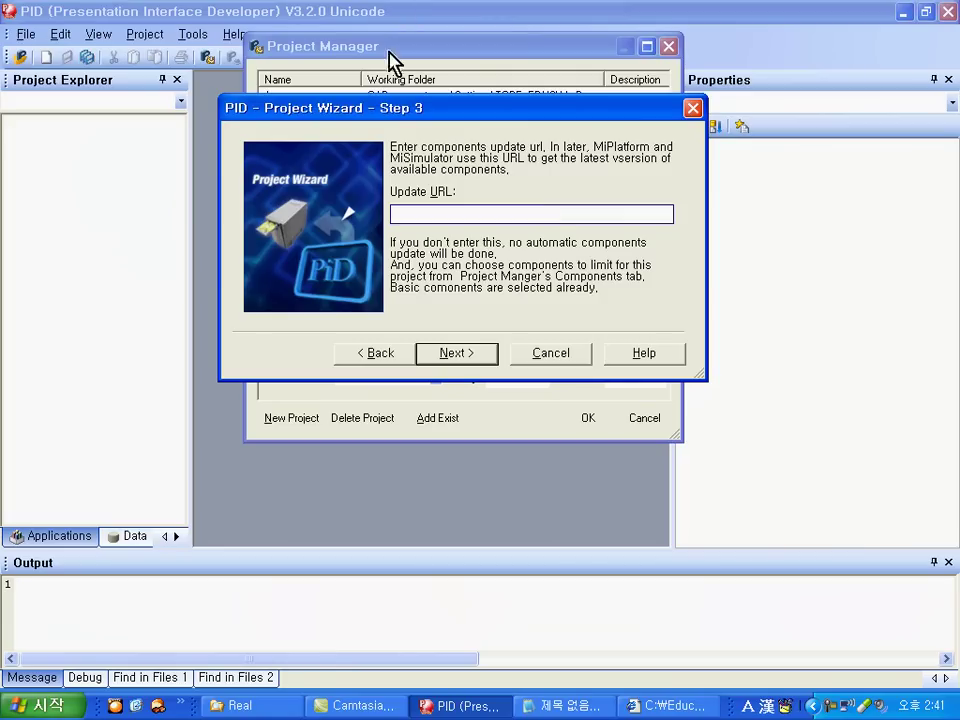
pyautogui.click(445, 354)
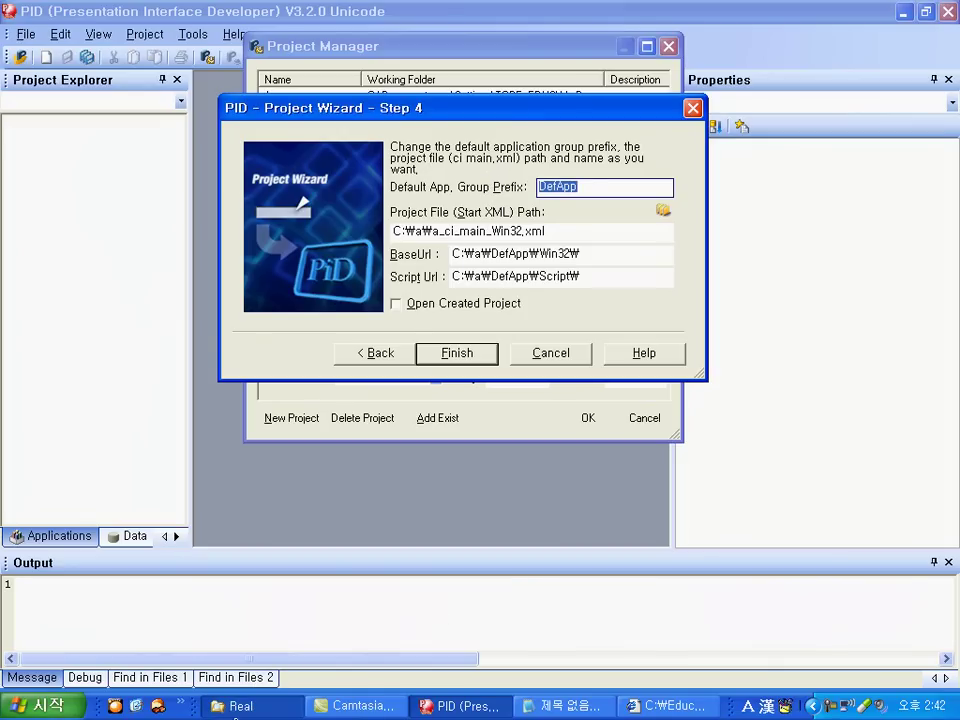
# Step: Switch to Windows Explorer and examine the Education folder, its Base subfolder and the root of drive C
pyautogui.click(240, 706)
pyautogui.click(108, 264)
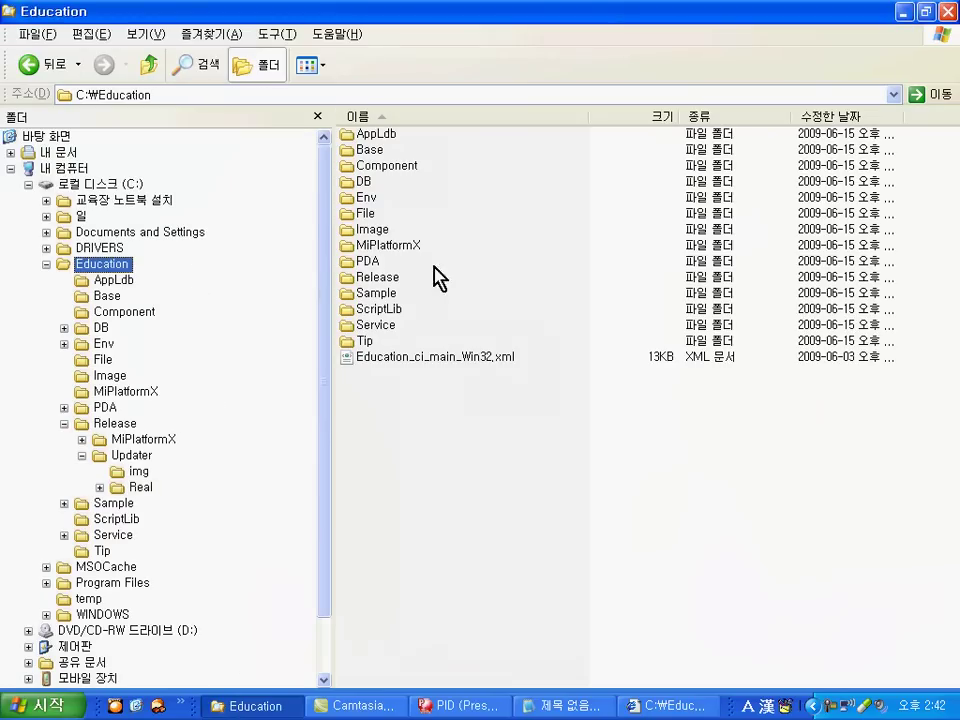
pyautogui.doubleClick(380, 154)
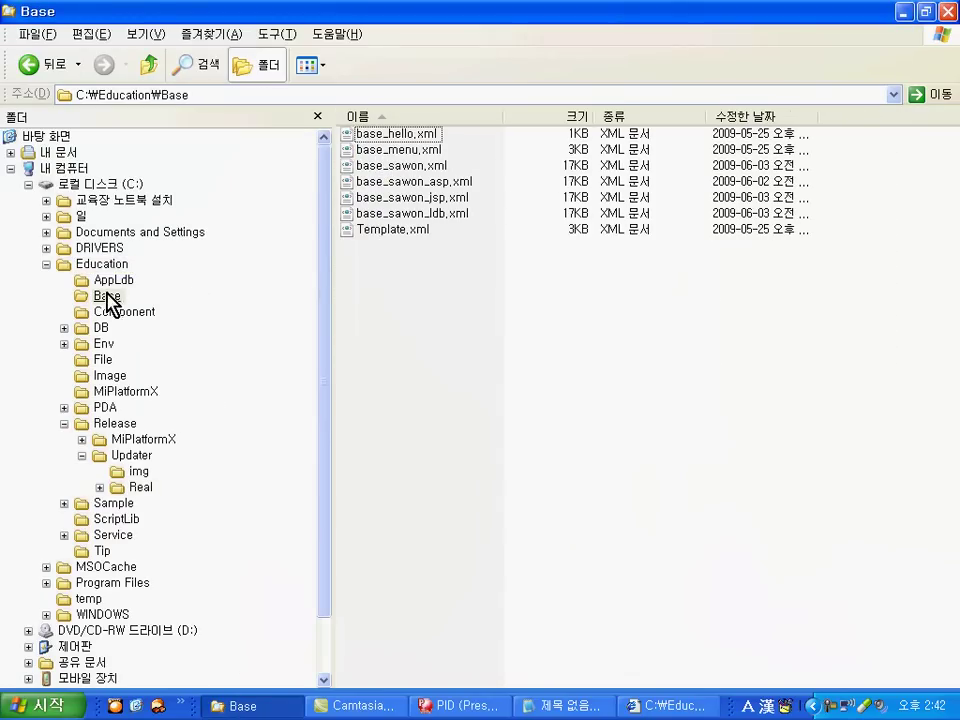
pyautogui.click(130, 185)
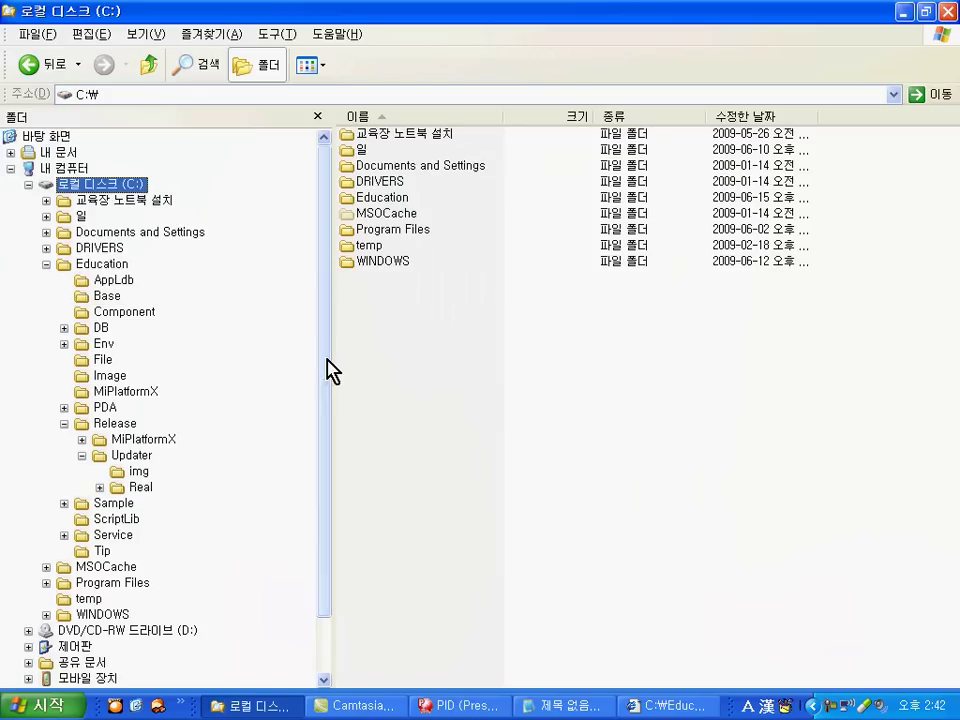
pyautogui.click(45, 153)
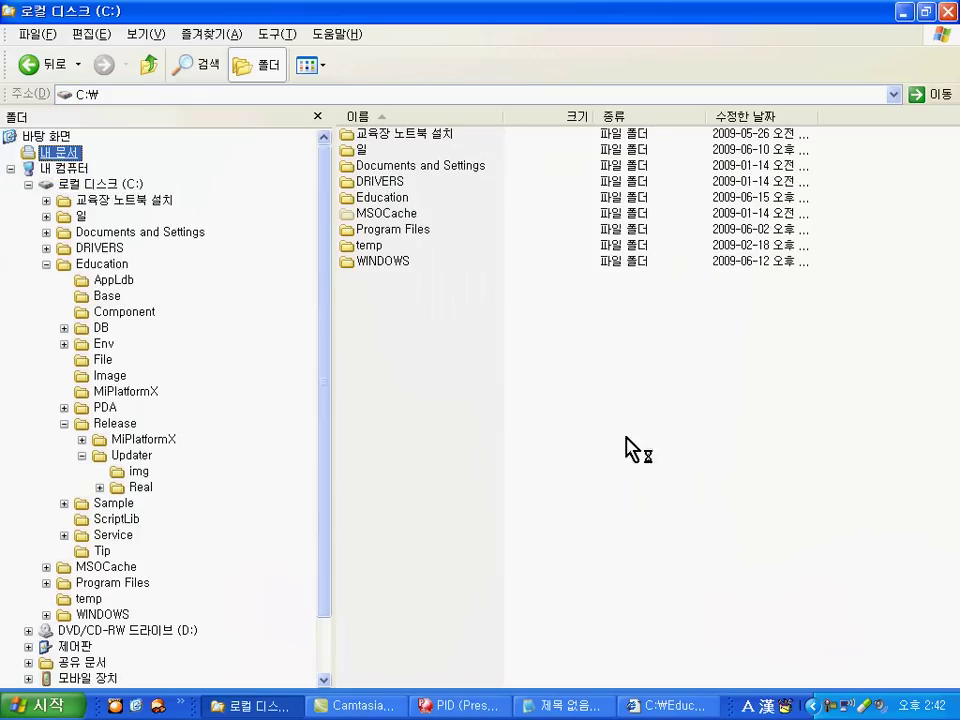
pyautogui.moveTo(327, 353); pyautogui.dragTo(324, 461)
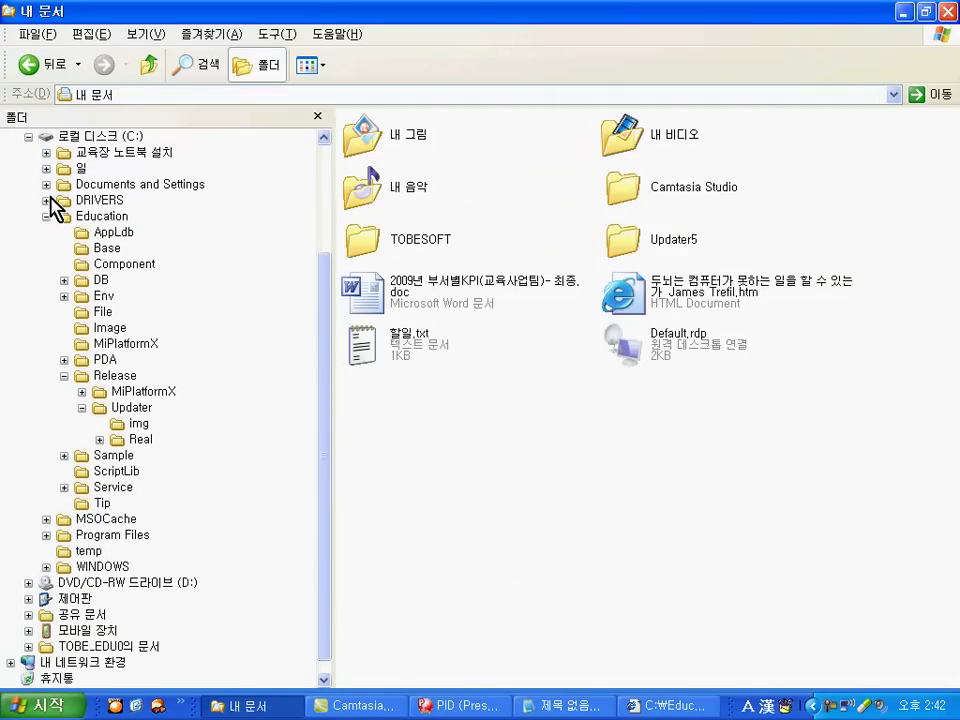
pyautogui.click(326, 166)
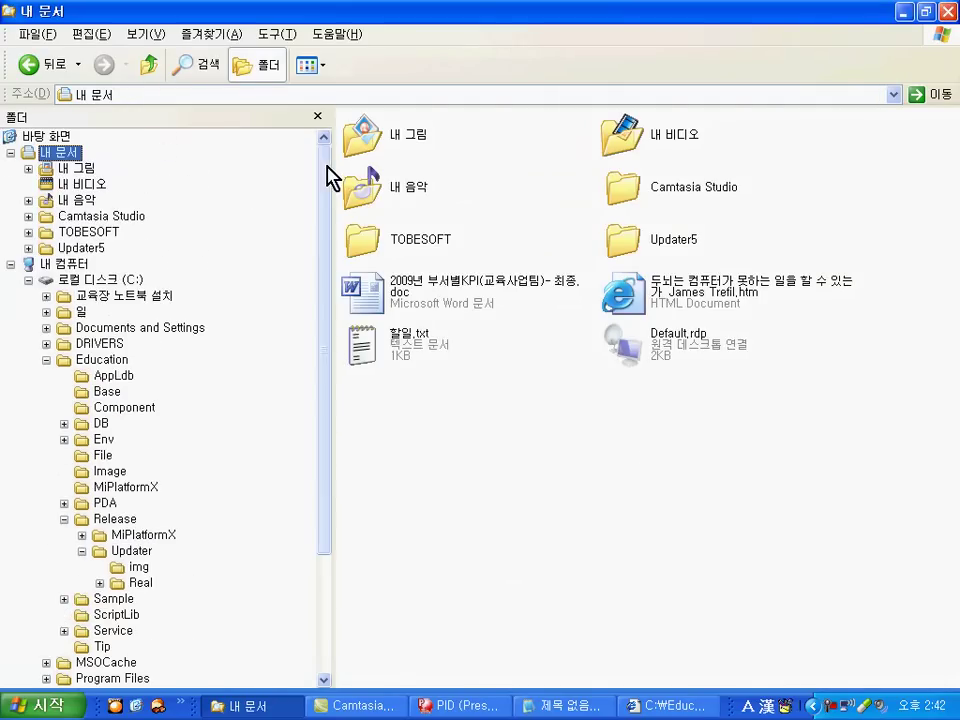
pyautogui.click(11, 152)
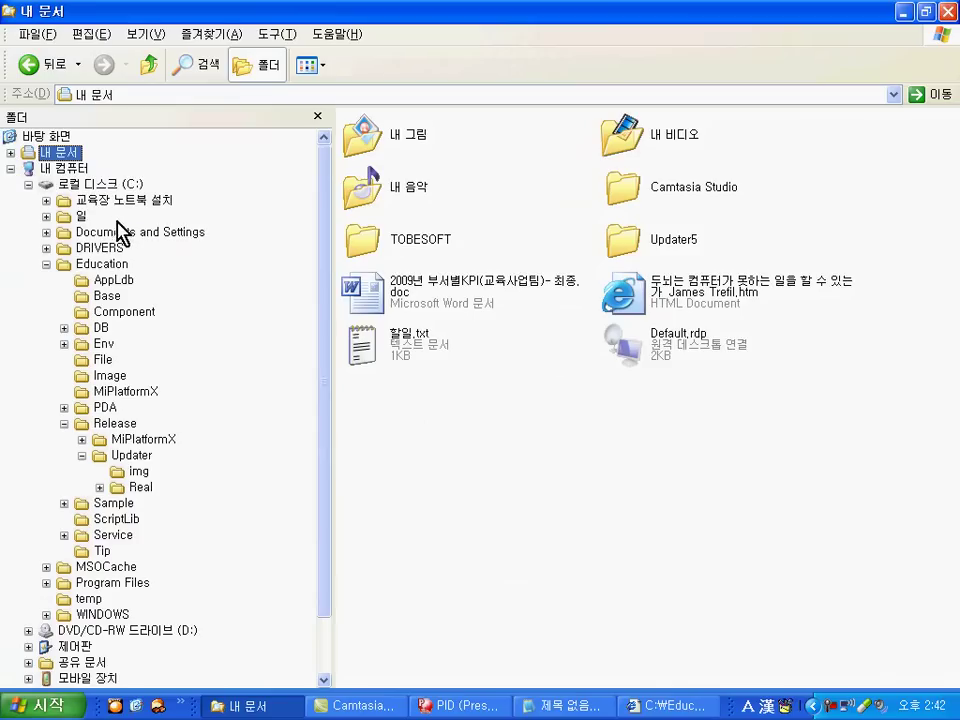
# Step: Open C:\Education\Base and highlight all of its XML screen files
pyautogui.click(92, 266)
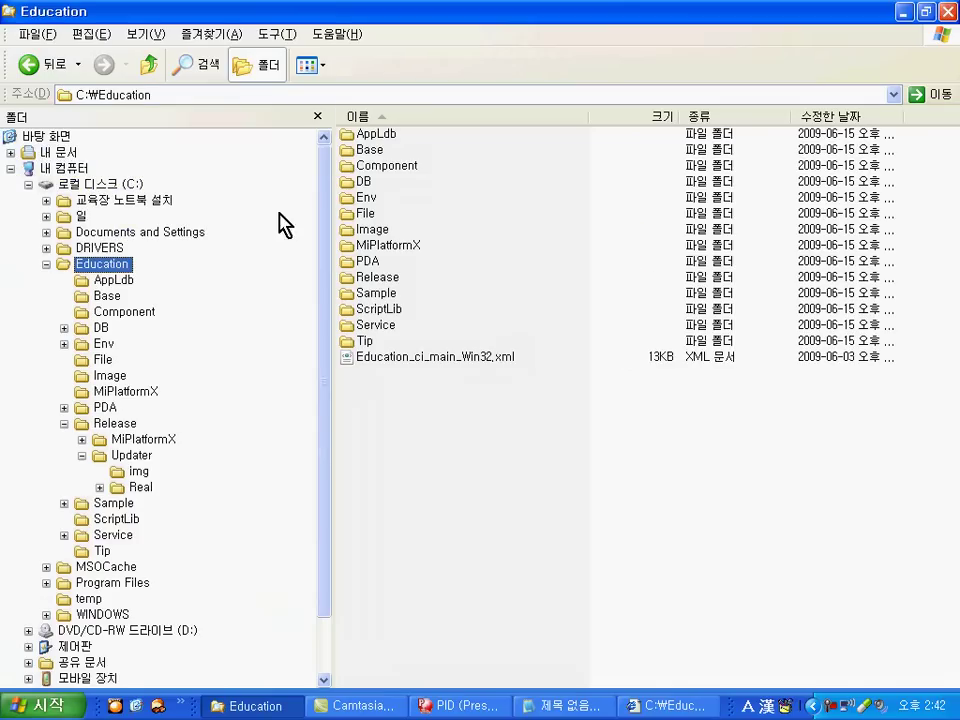
pyautogui.doubleClick(362, 163)
pyautogui.moveTo(605, 338); pyautogui.dragTo(341, 139)
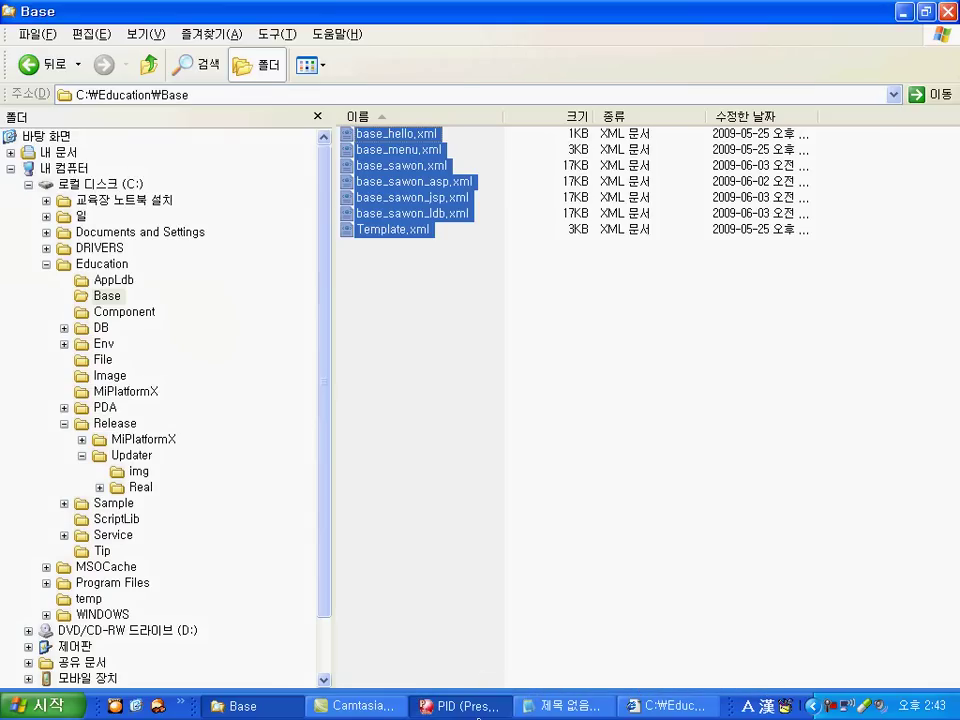
# Step: Switch back to PID and examine how the default application group prefix relates to the BaseUrl path in the Project Wizard
pyautogui.click(465, 706)
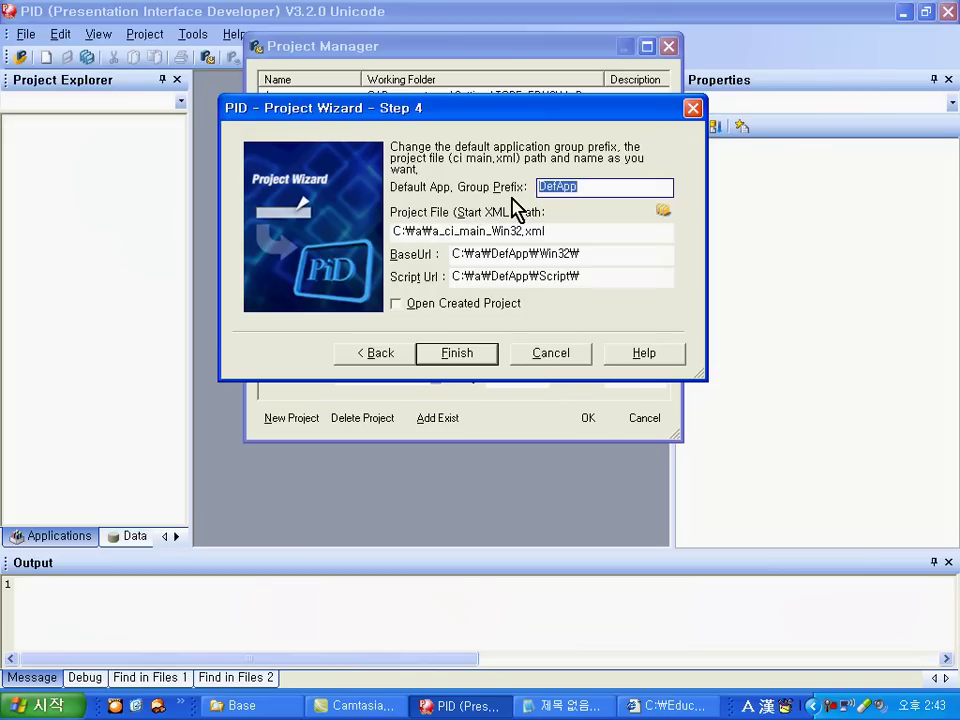
pyautogui.moveTo(611, 189); pyautogui.dragTo(539, 188)
pyautogui.click(607, 255)
pyautogui.moveTo(607, 257); pyautogui.dragTo(435, 259)
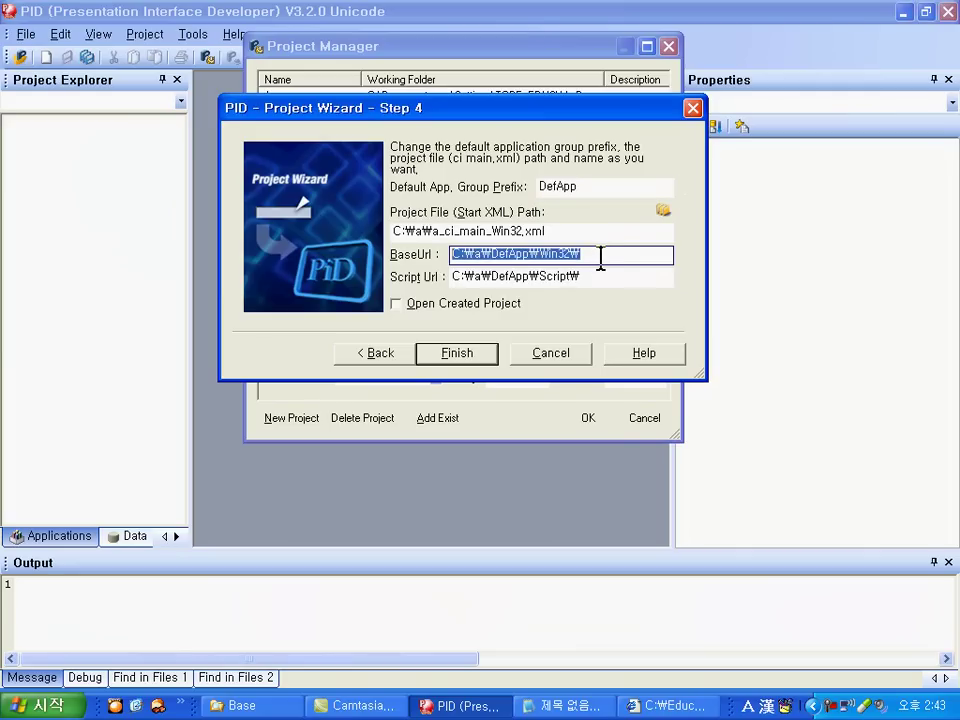
pyautogui.doubleClick(611, 184)
pyautogui.moveTo(587, 252); pyautogui.dragTo(493, 245)
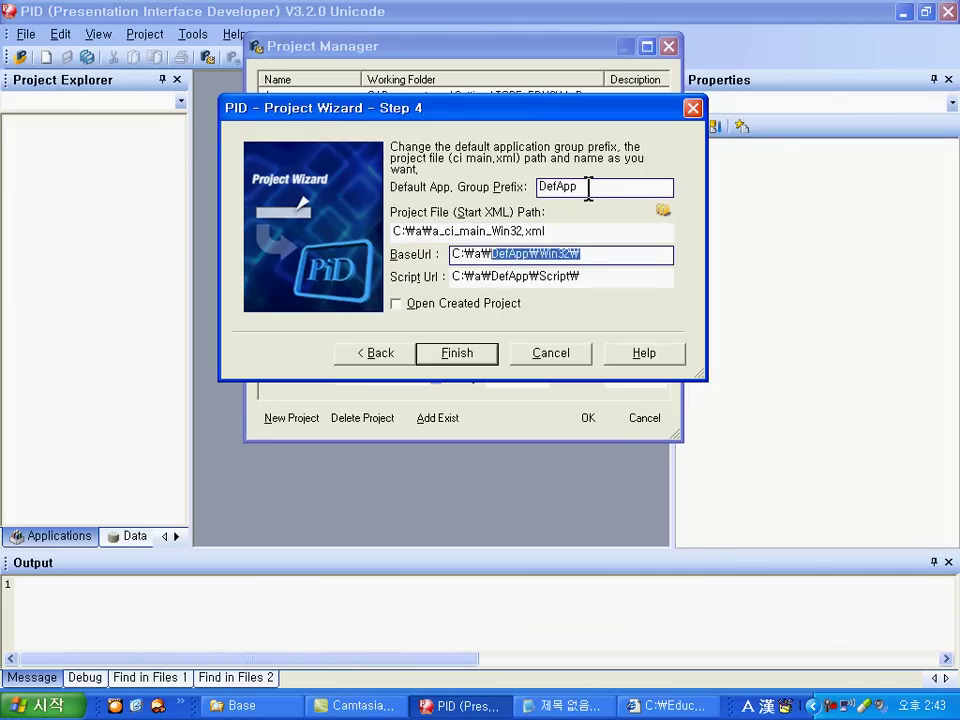
# Step: Examine the Script Url and the start XML file name in the project file path on Step 4 of the Project Wizard
pyautogui.click(601, 253)
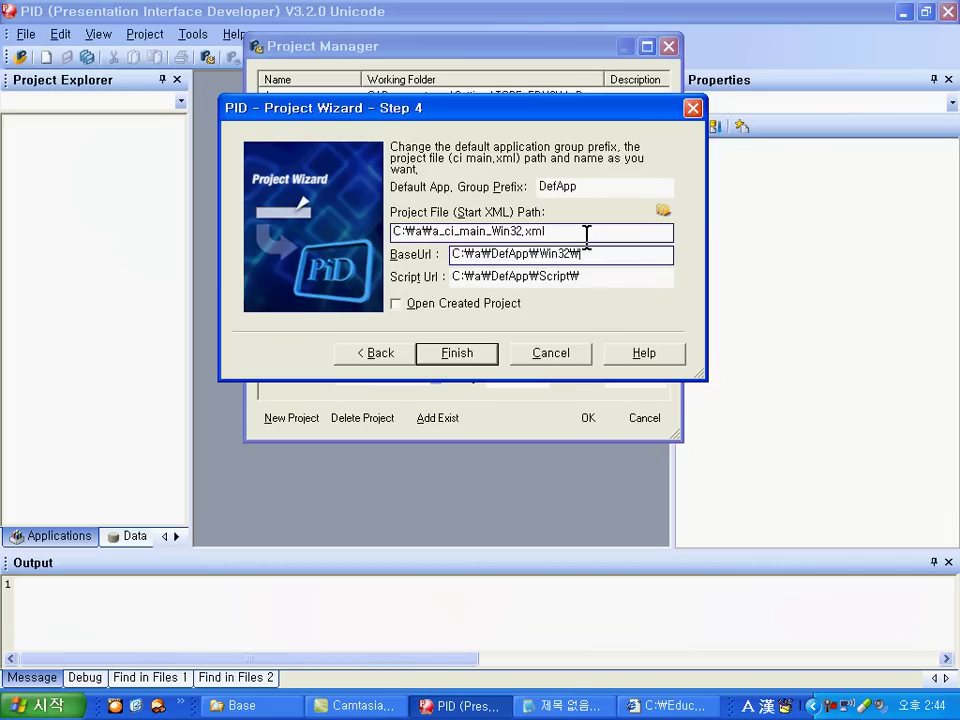
pyautogui.moveTo(587, 274); pyautogui.dragTo(428, 277)
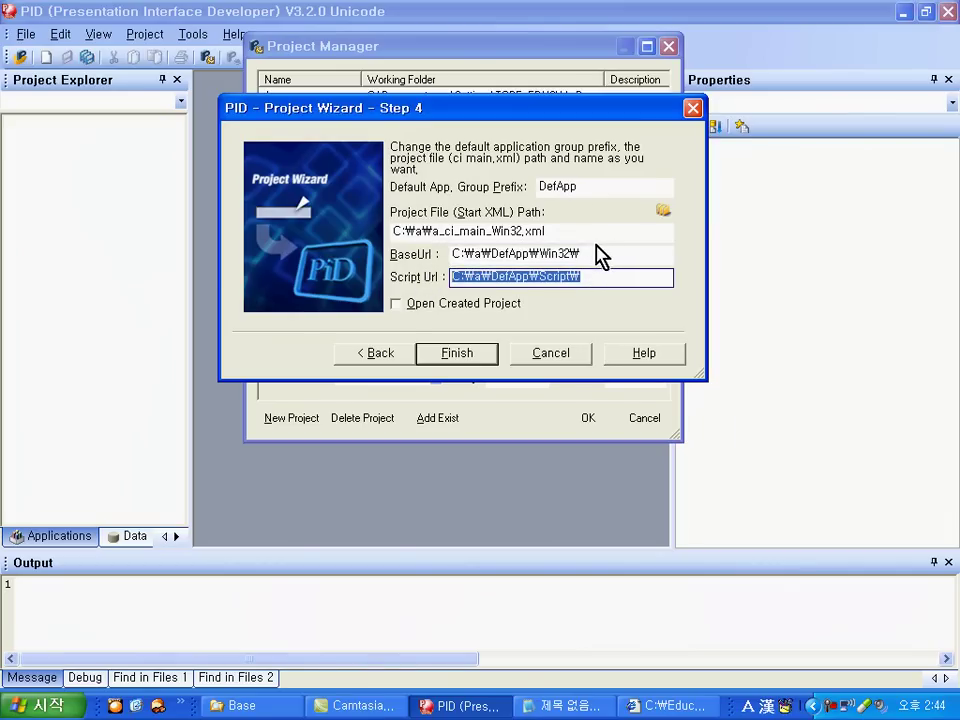
pyautogui.moveTo(581, 231); pyautogui.dragTo(396, 229)
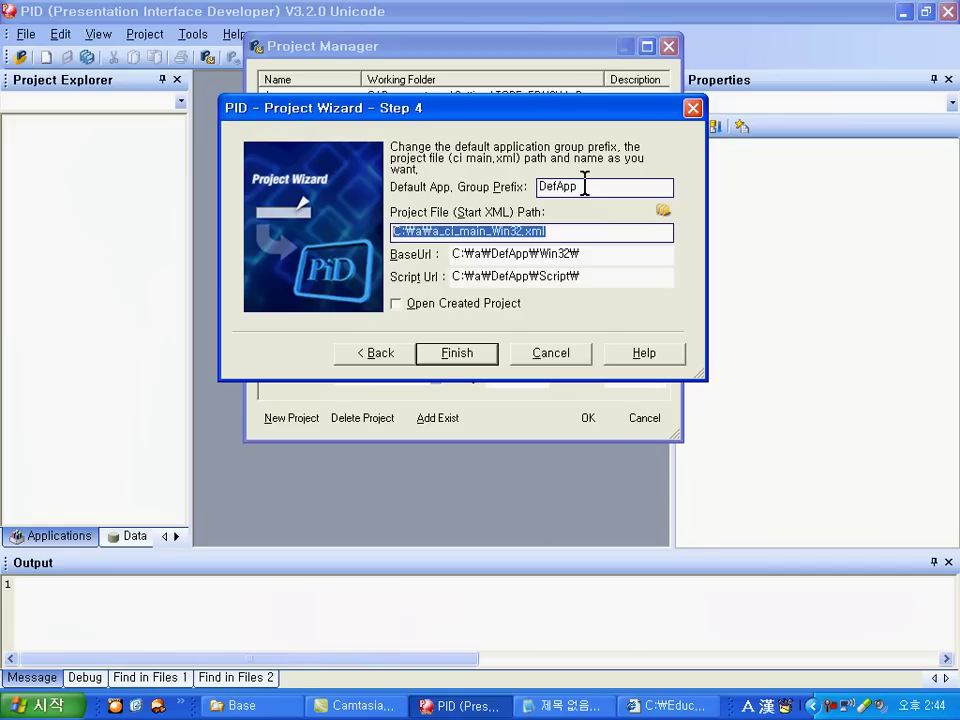
pyautogui.click(549, 230)
pyautogui.moveTo(549, 230); pyautogui.dragTo(598, 225)
pyautogui.click(428, 233)
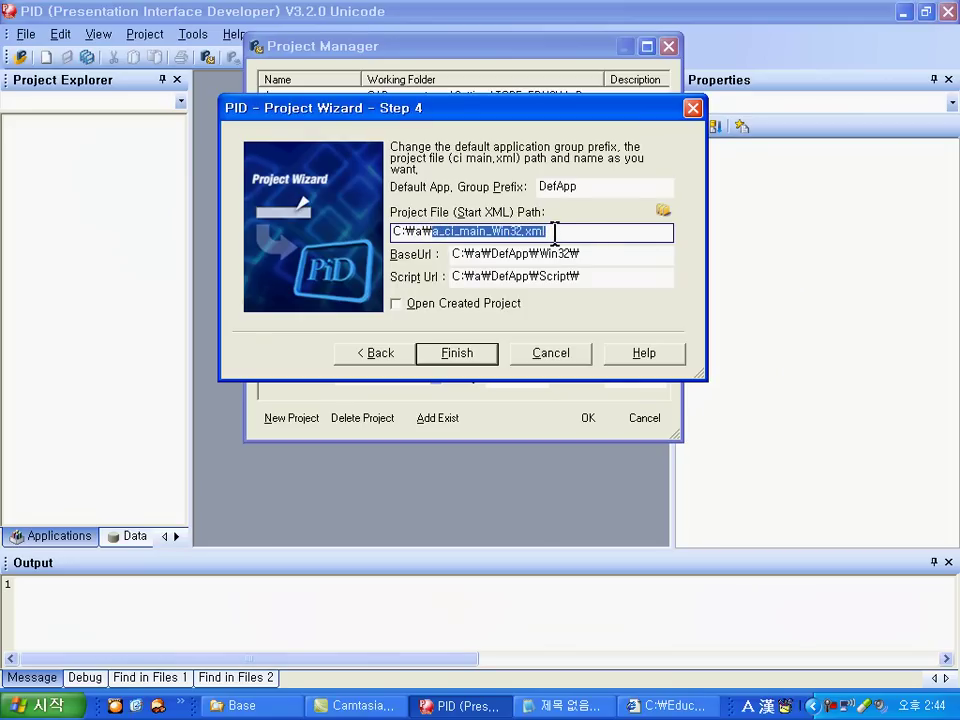
pyautogui.moveTo(487, 232); pyautogui.dragTo(447, 232)
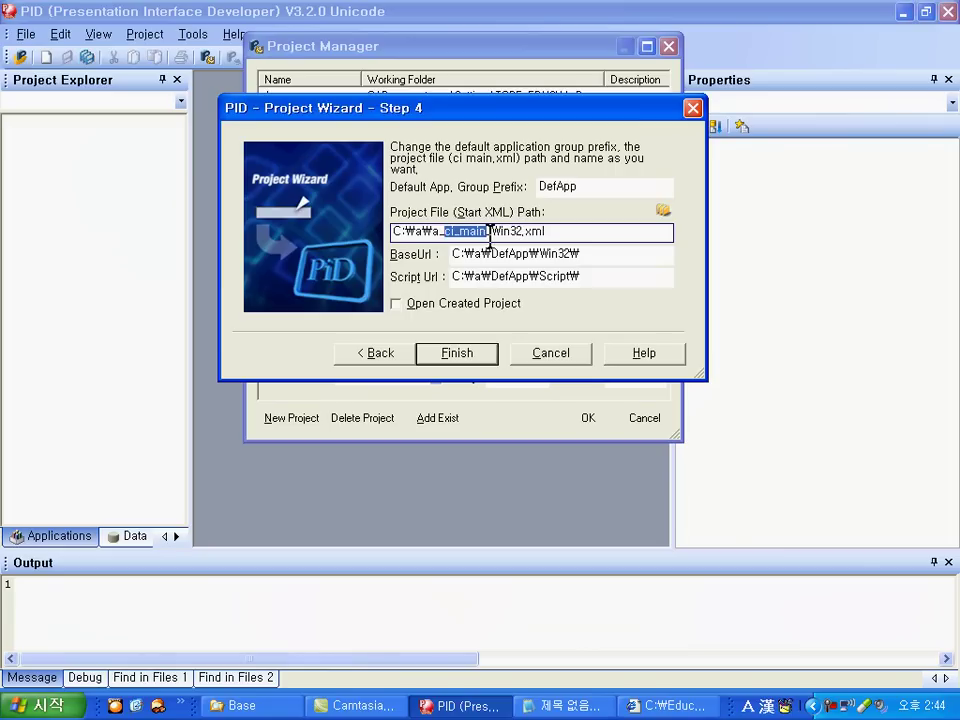
# Step: Finish the Project Wizard to create project a, and confirm the Project Manager settings
pyautogui.click(455, 358)
pyautogui.click(383, 128)
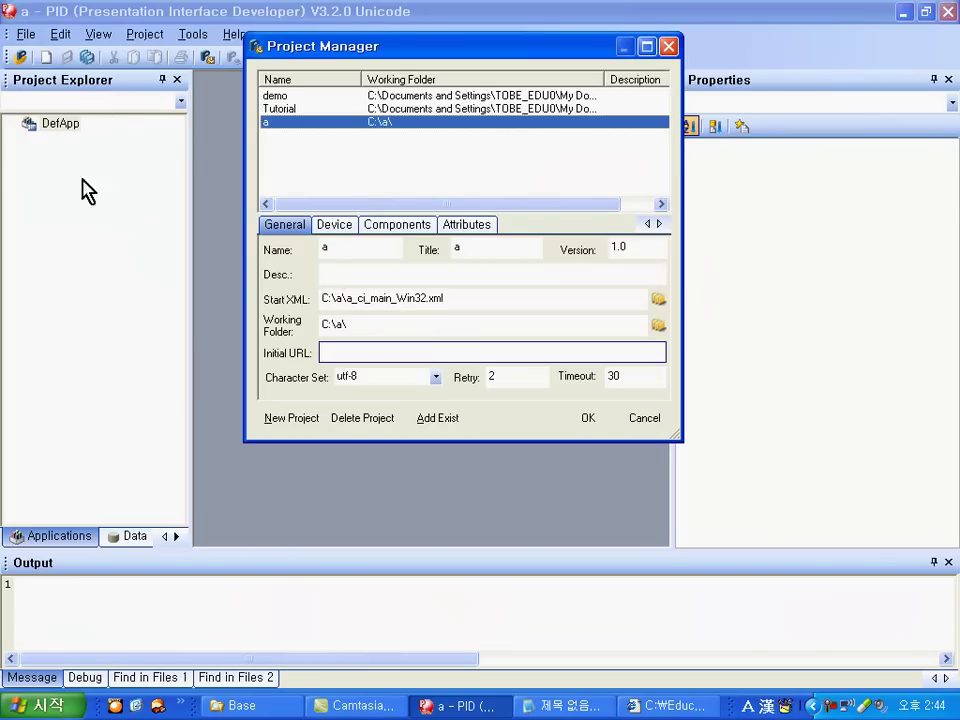
pyautogui.click(603, 422)
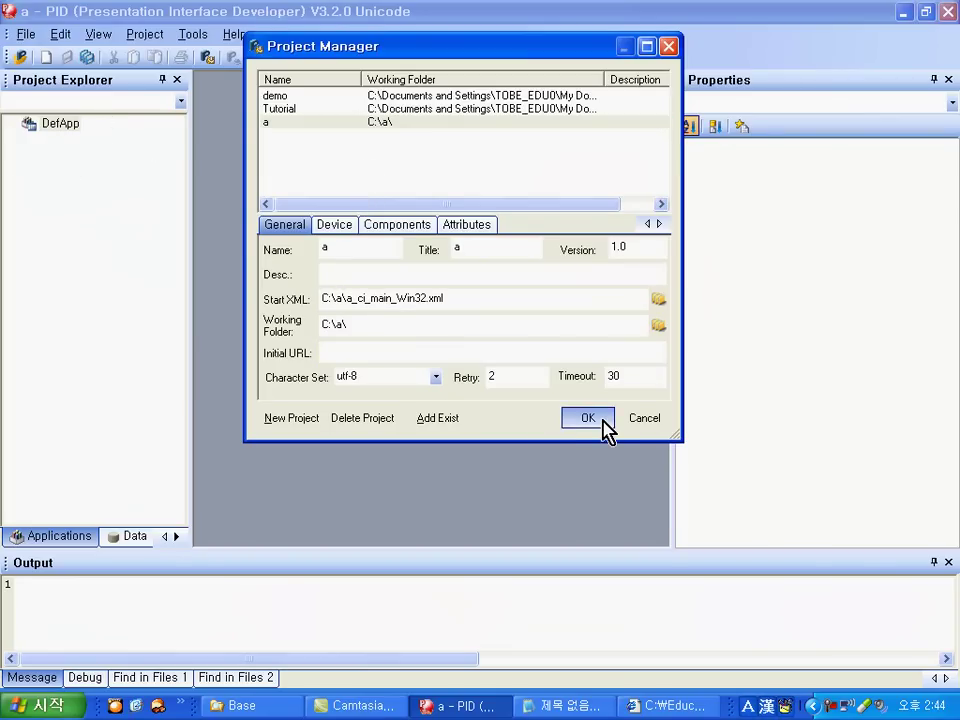
# Step: Open the application group settings from DefApp and add a new application group with the prefix b
pyautogui.click(66, 124)
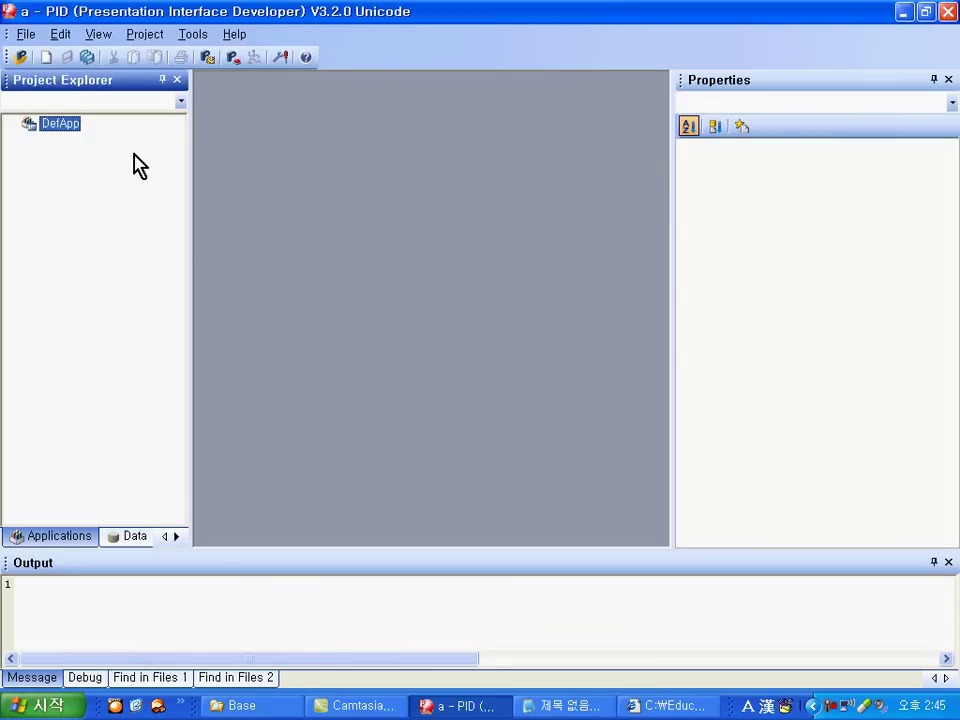
pyautogui.doubleClick(45, 125)
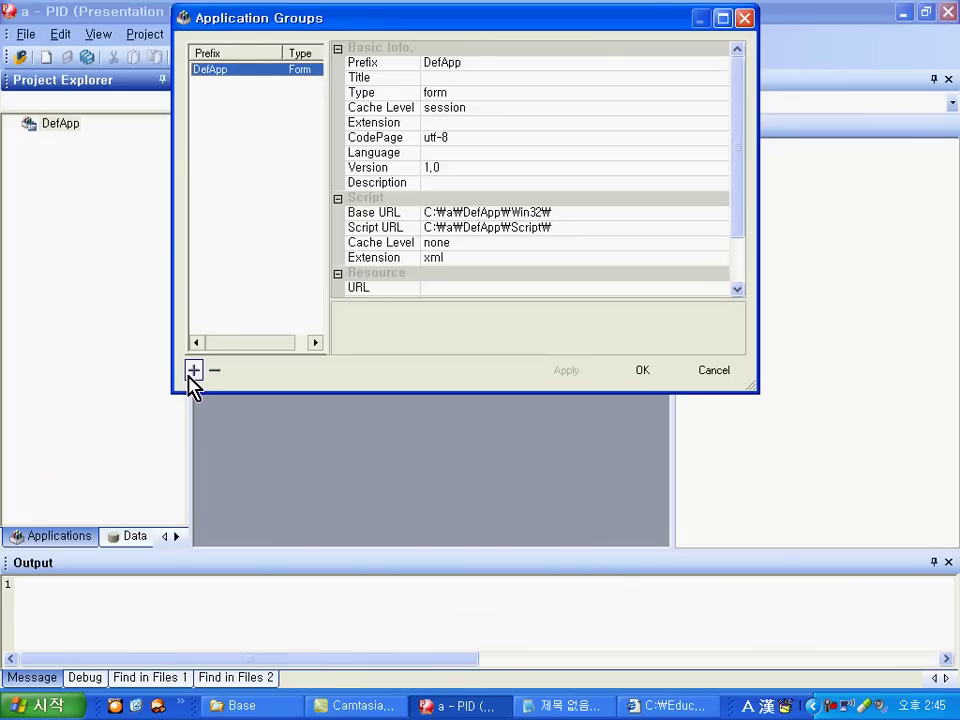
pyautogui.click(193, 372)
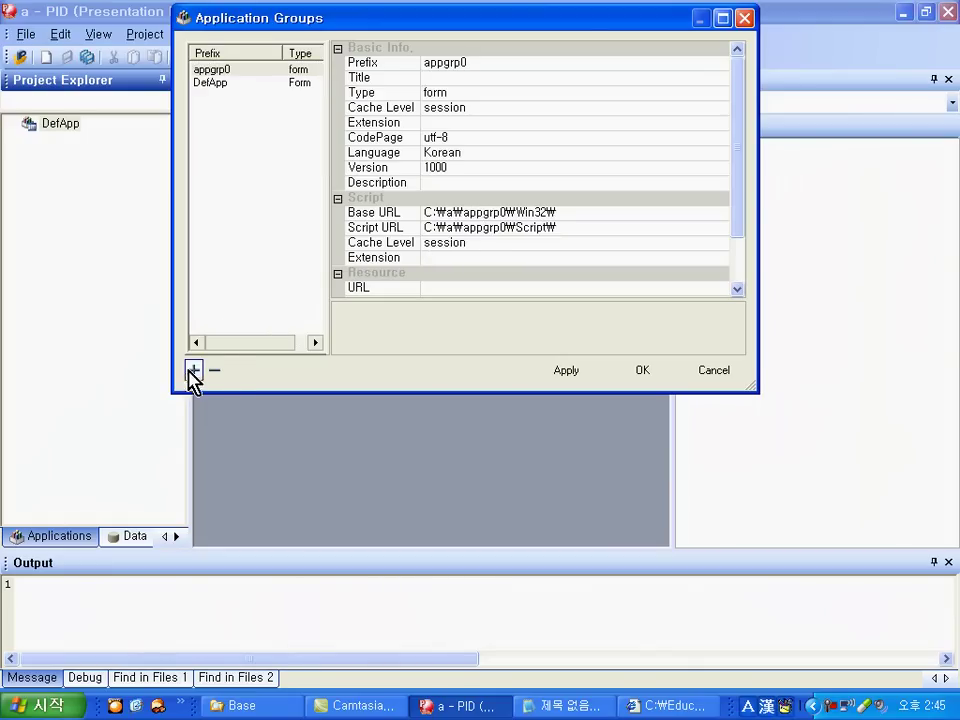
pyautogui.moveTo(737, 102); pyautogui.dragTo(752, 66)
pyautogui.click(538, 63)
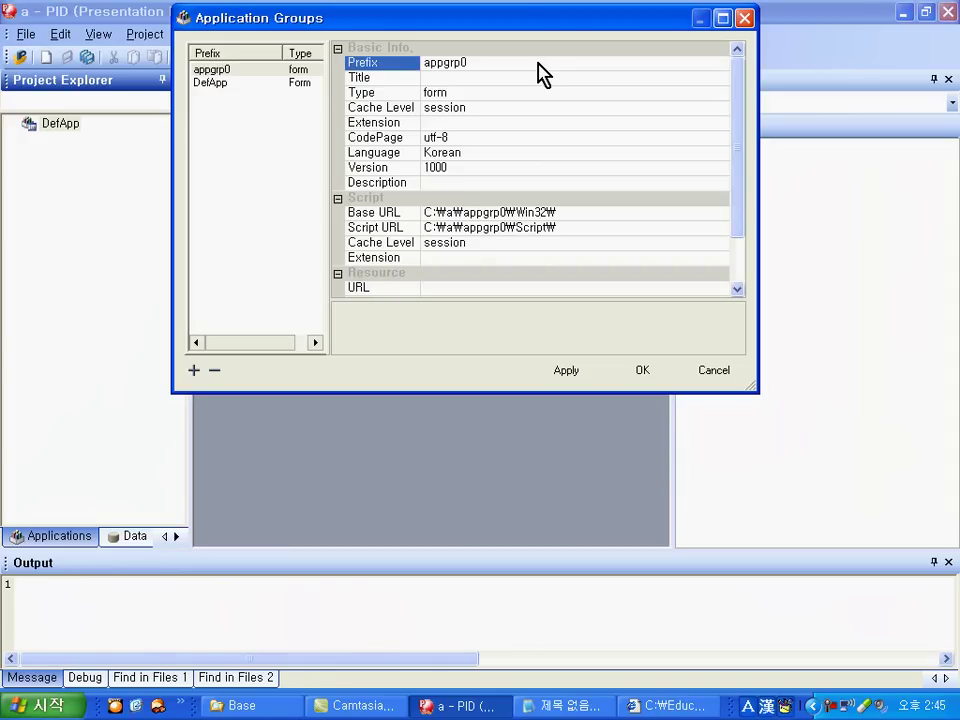
pyautogui.click(538, 63)
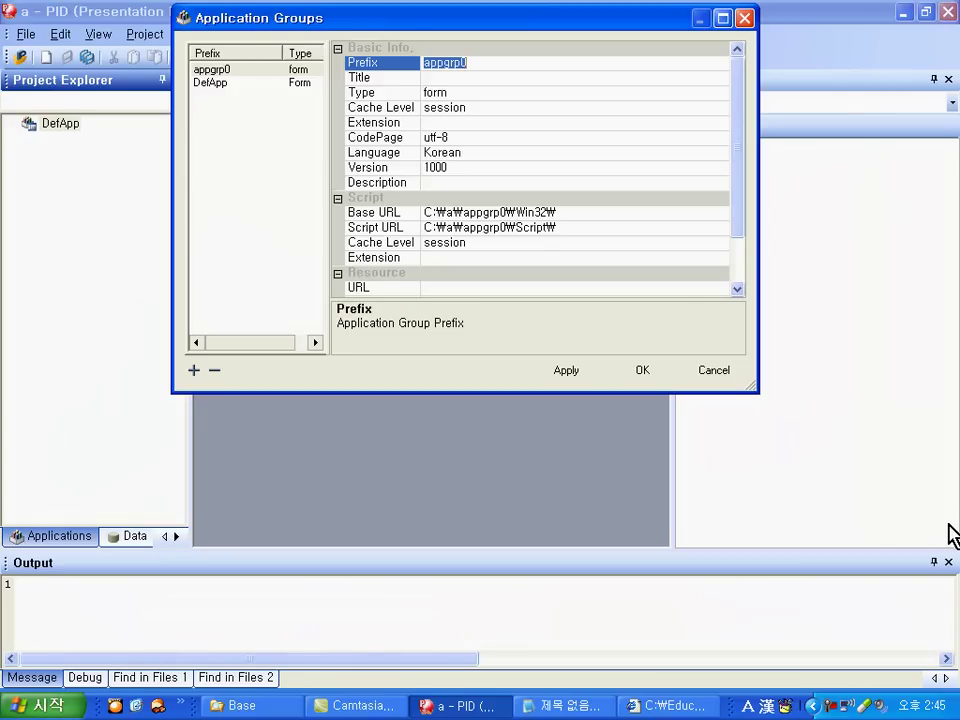
pyautogui.write('b')
# Step: Set the Base URL of application group b to C:\a\b\ and clear its Script URL
pyautogui.click(378, 213)
pyautogui.moveTo(558, 213); pyautogui.dragTo(462, 212)
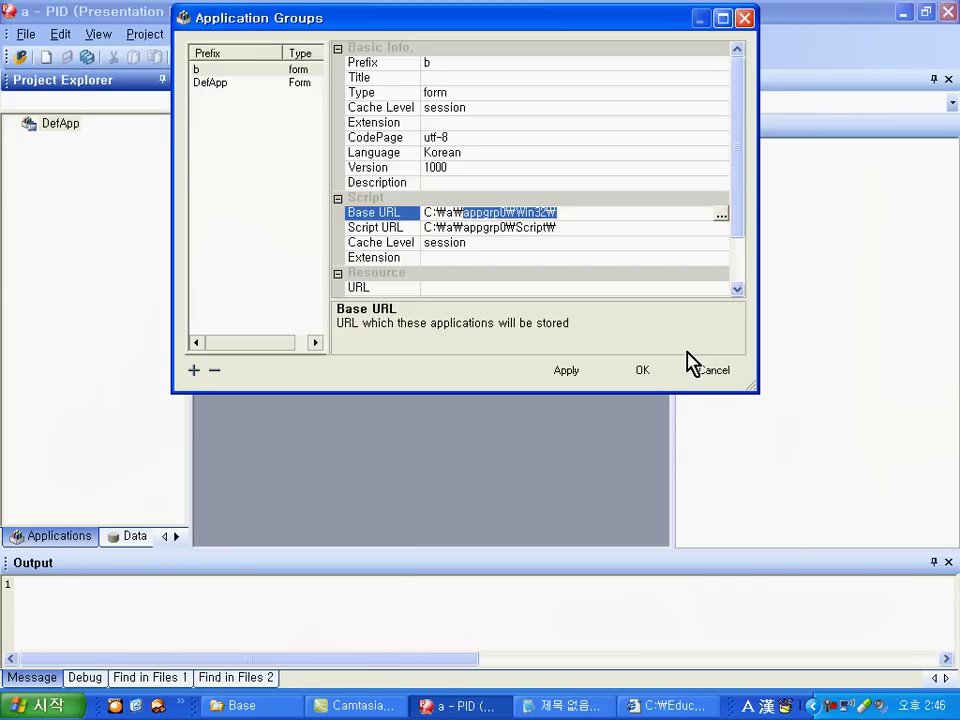
pyautogui.write('b')
pyautogui.write('\\')
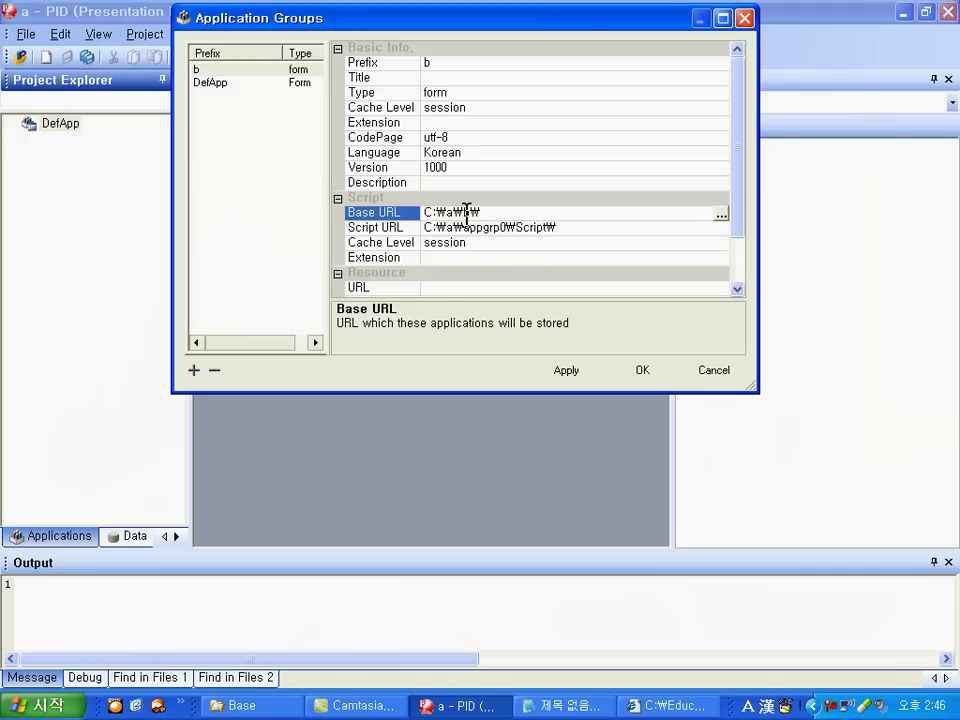
pyautogui.click(562, 228)
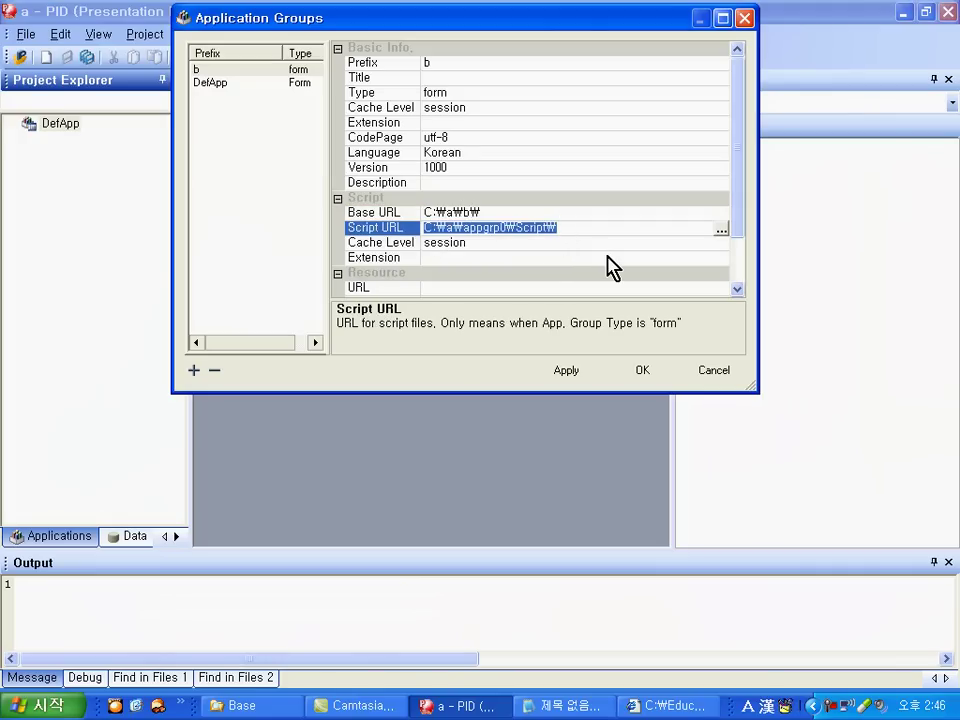
pyautogui.press('Delete')
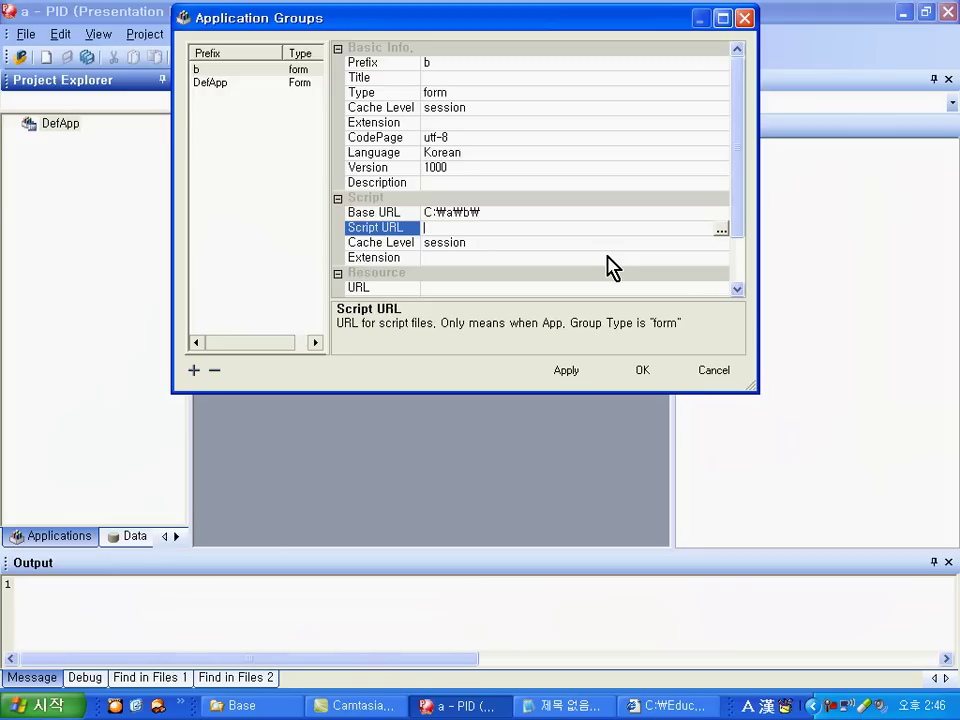
# Step: Apply and confirm the application group changes, agreeing to move the files to the Script URL
pyautogui.click(584, 376)
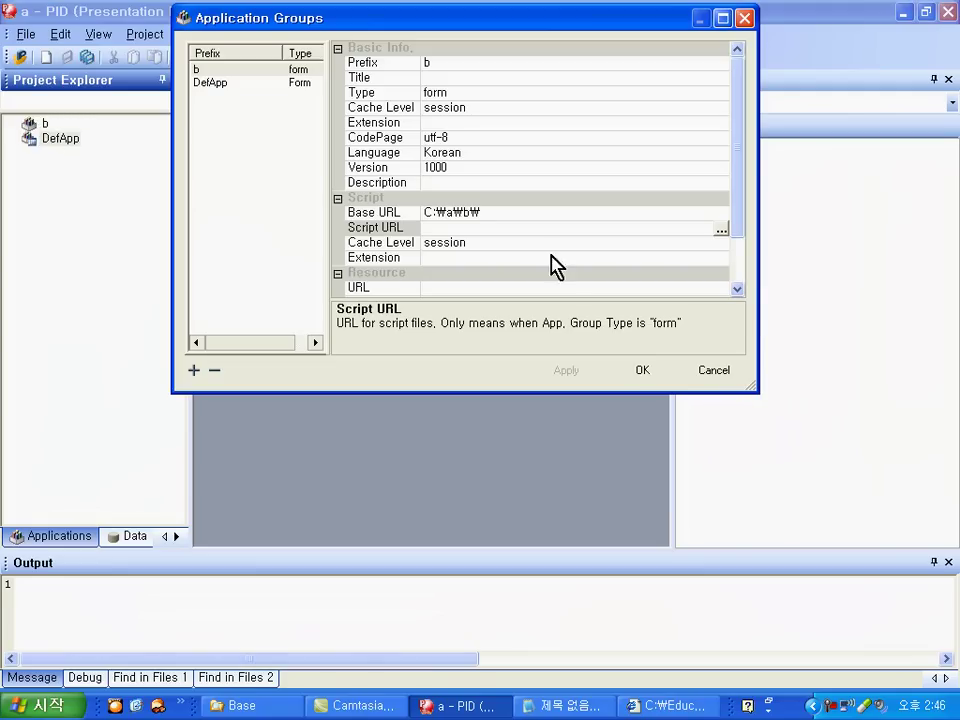
pyautogui.click(642, 370)
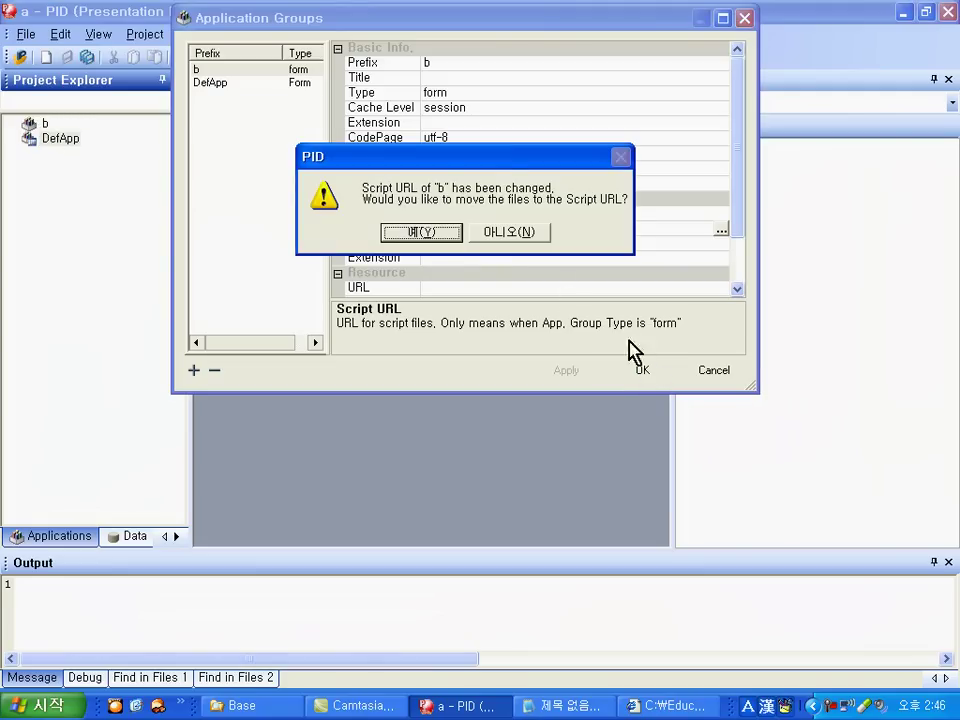
pyautogui.click(443, 236)
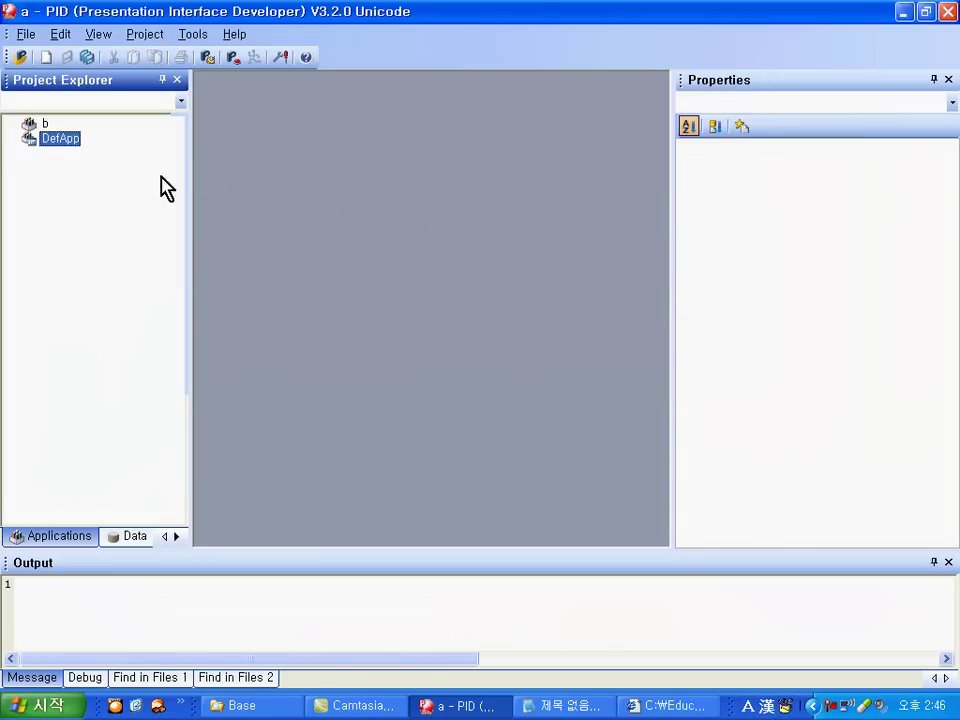
# Step: Start a new form in the project using the Empty Form template and proceed to its properties
pyautogui.moveTo(47, 143)
pyautogui.mouseDown()
pyautogui.moveTo(43, 124)
pyautogui.moveTo(44, 138)
pyautogui.mouseUp()
pyautogui.click(27, 35)
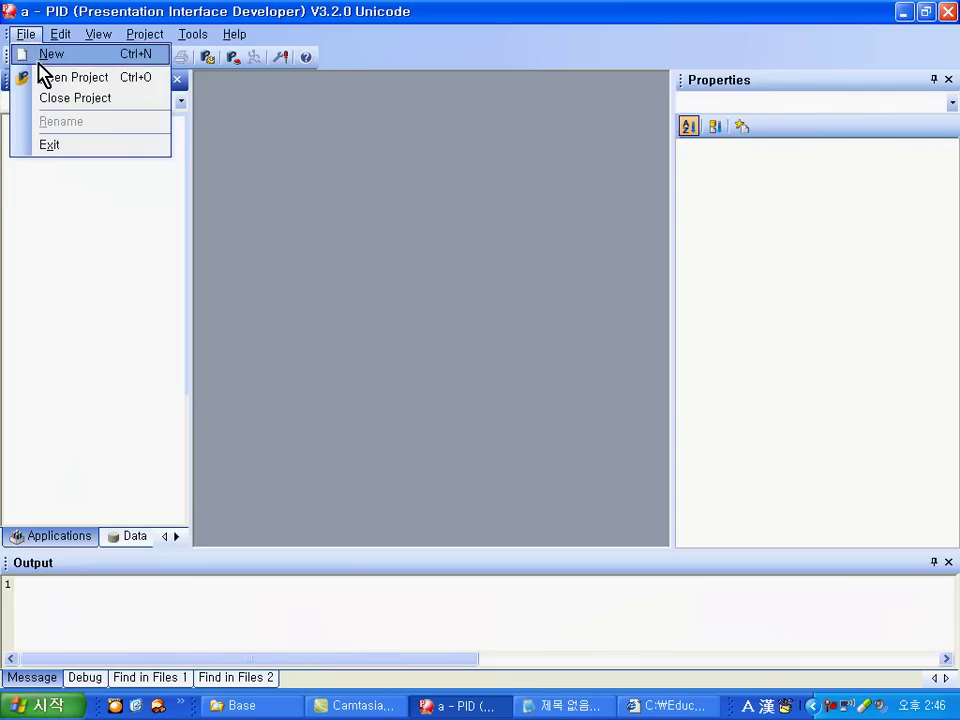
pyautogui.click(40, 62)
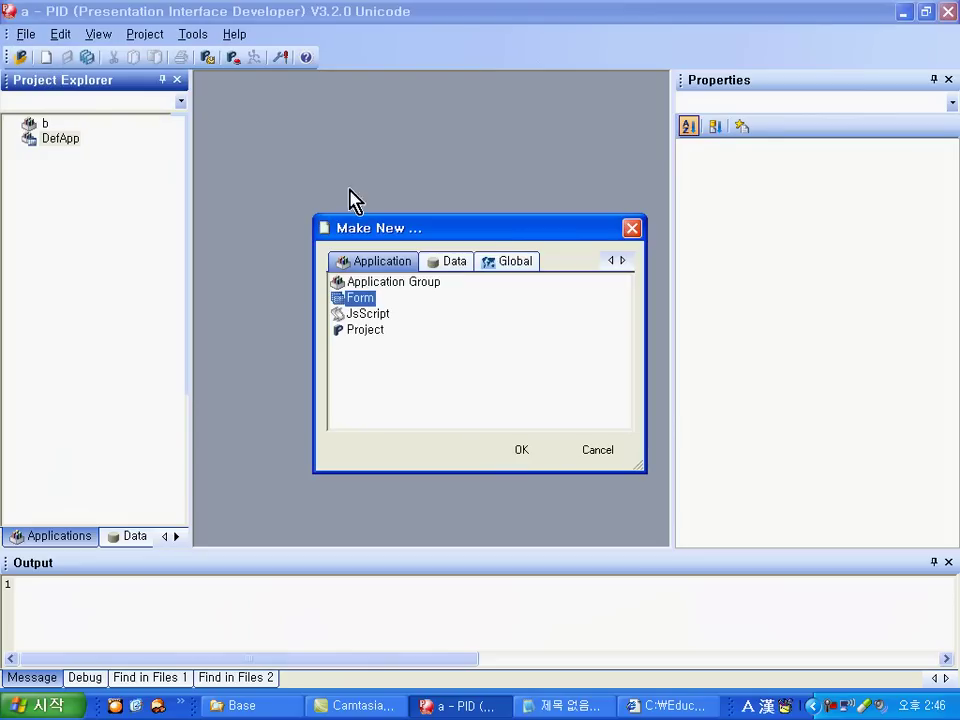
pyautogui.moveTo(503, 230); pyautogui.dragTo(510, 110)
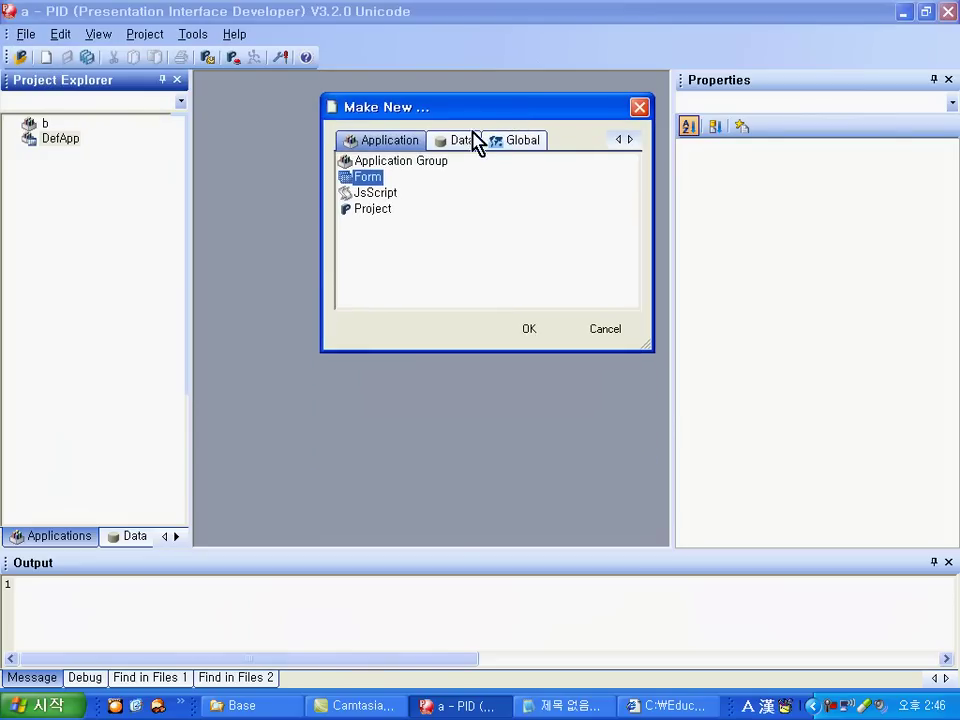
pyautogui.click(412, 163)
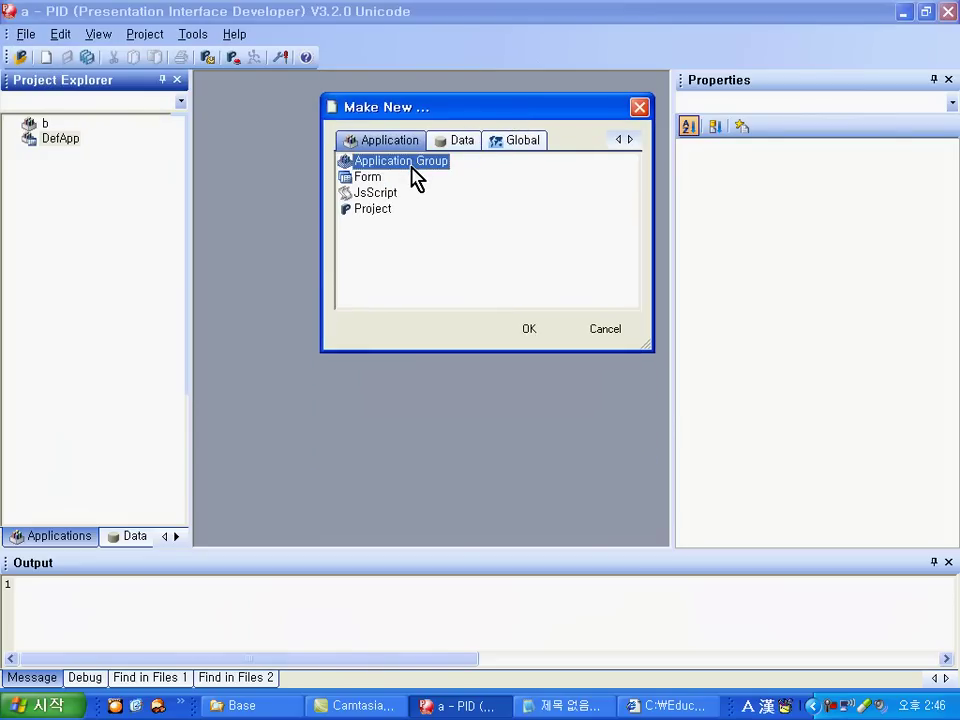
pyautogui.click(379, 180)
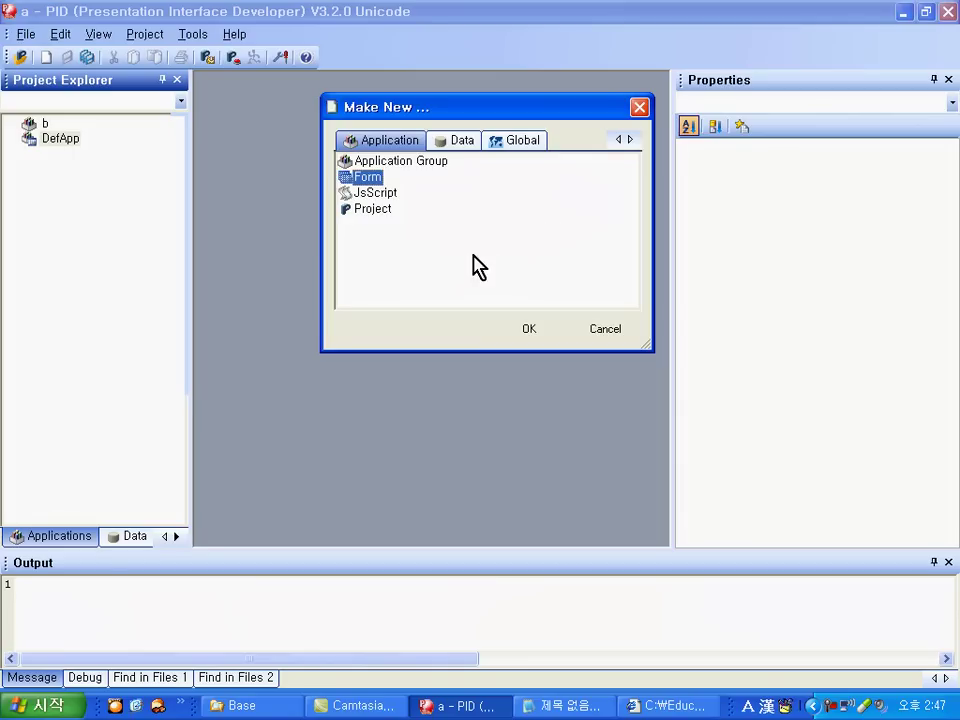
pyautogui.click(512, 333)
pyautogui.moveTo(465, 209); pyautogui.dragTo(390, 8)
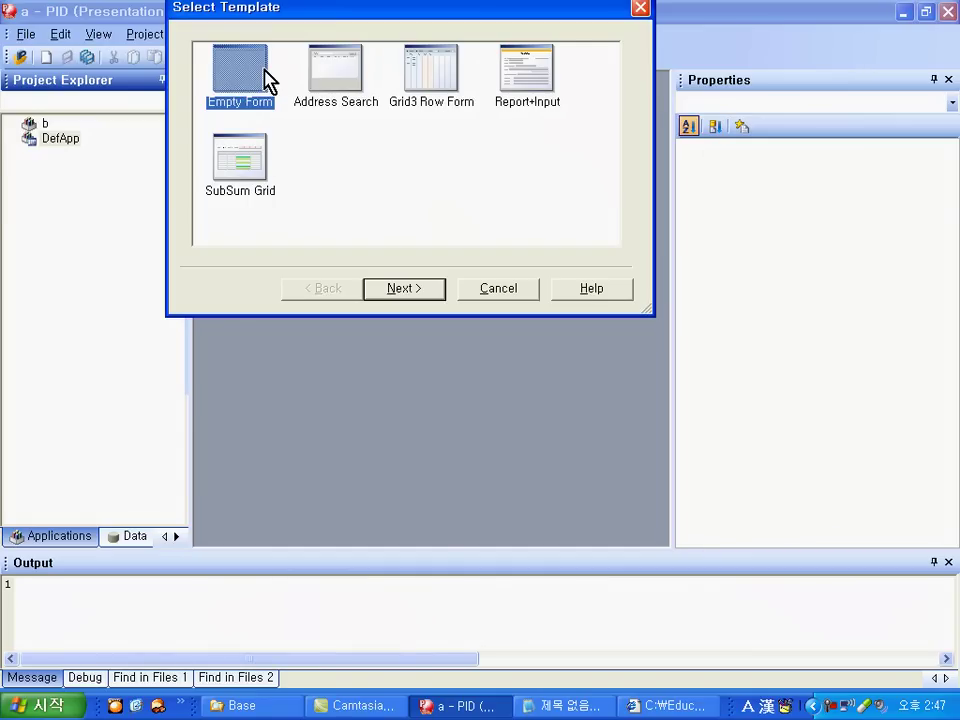
pyautogui.click(410, 295)
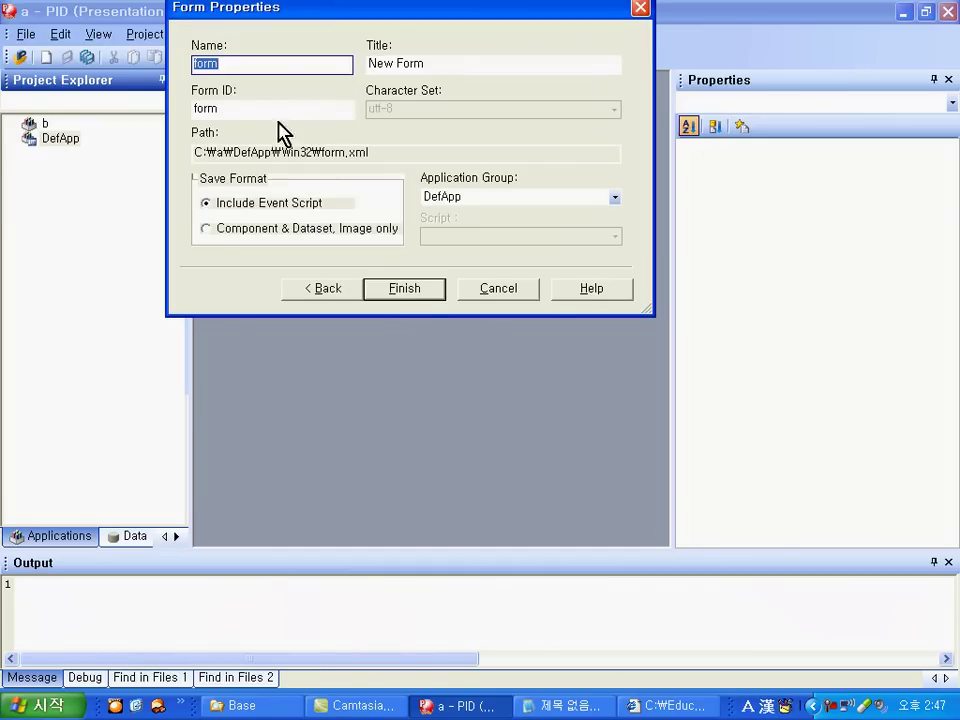
# Step: Name the new form c and check the file name in its path
pyautogui.moveTo(309, 12); pyautogui.dragTo(318, 52)
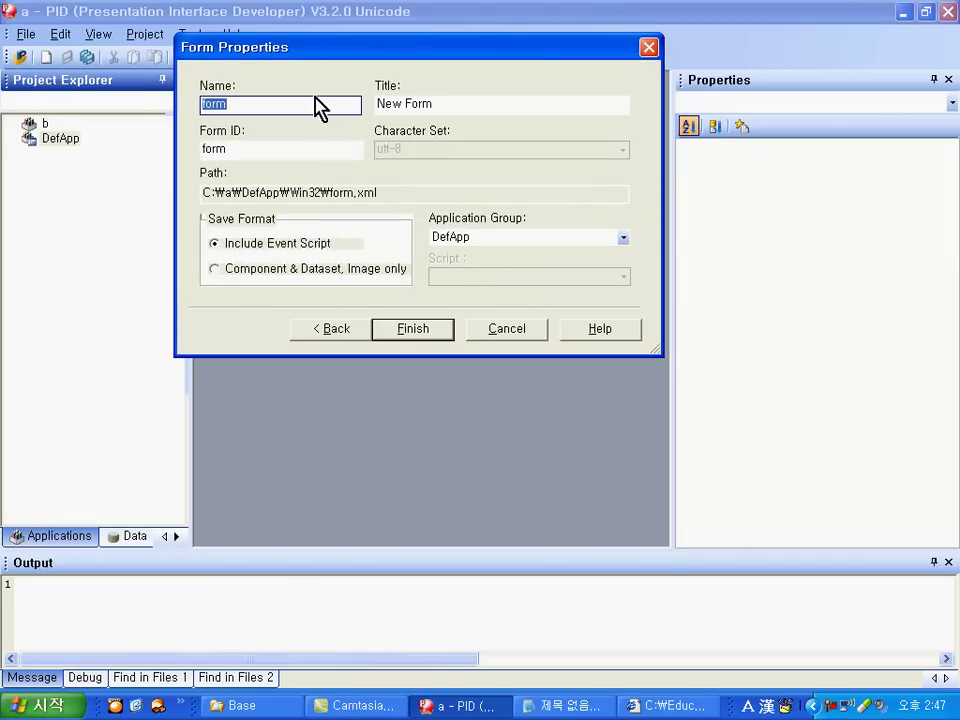
pyautogui.doubleClick(307, 103)
pyautogui.write('c')
pyautogui.moveTo(366, 192); pyautogui.dragTo(340, 200)
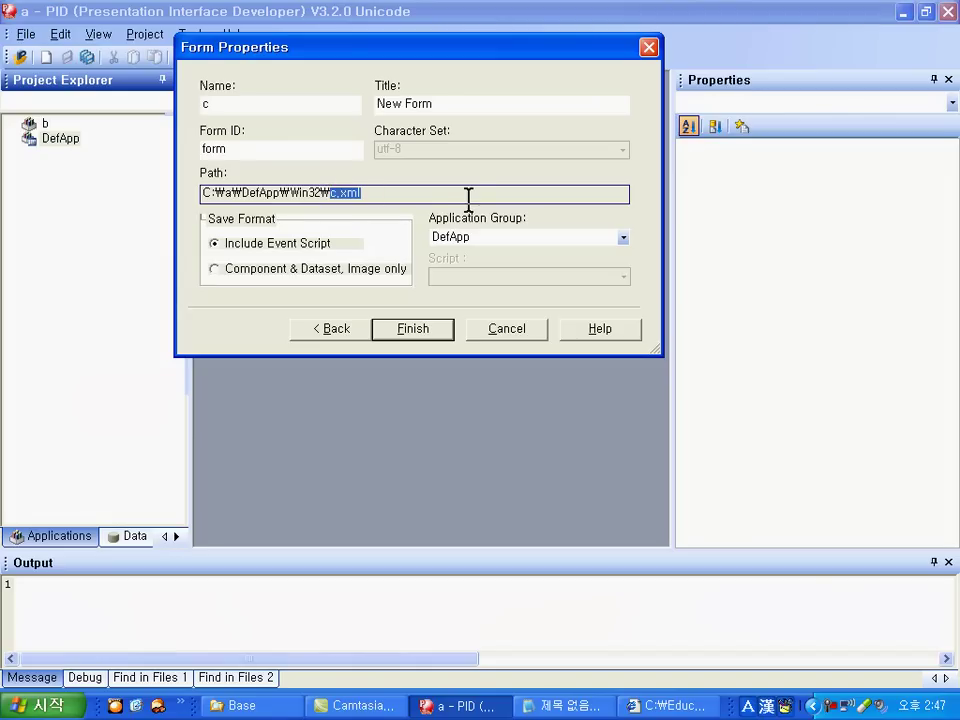
pyautogui.doubleClick(251, 101)
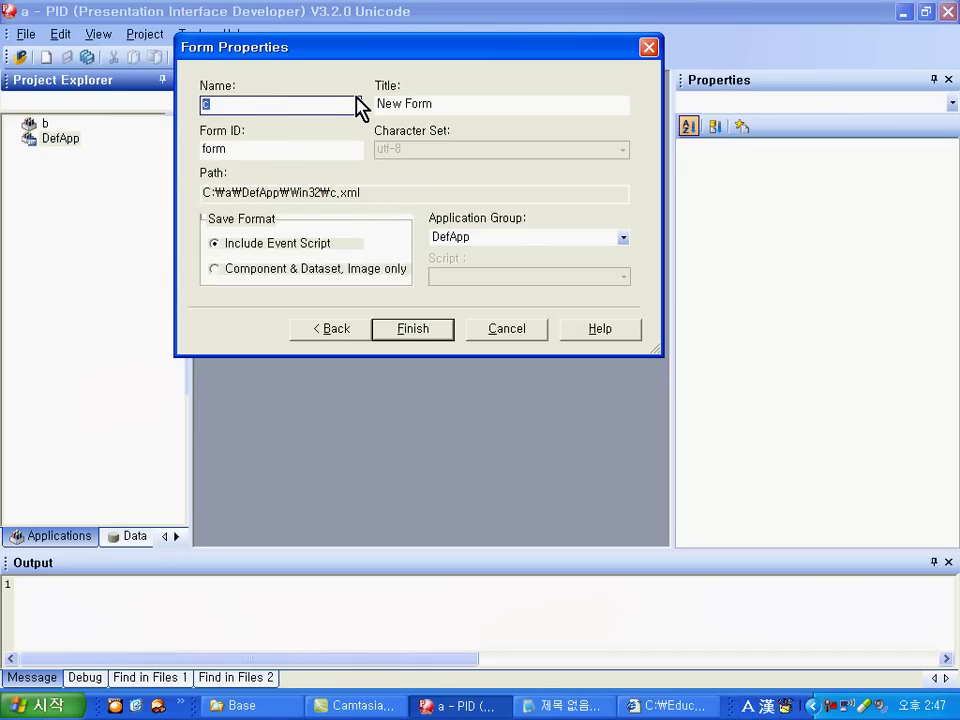
# Step: Assign form c to application group b, check its path and finish creating the form
pyautogui.click(580, 240)
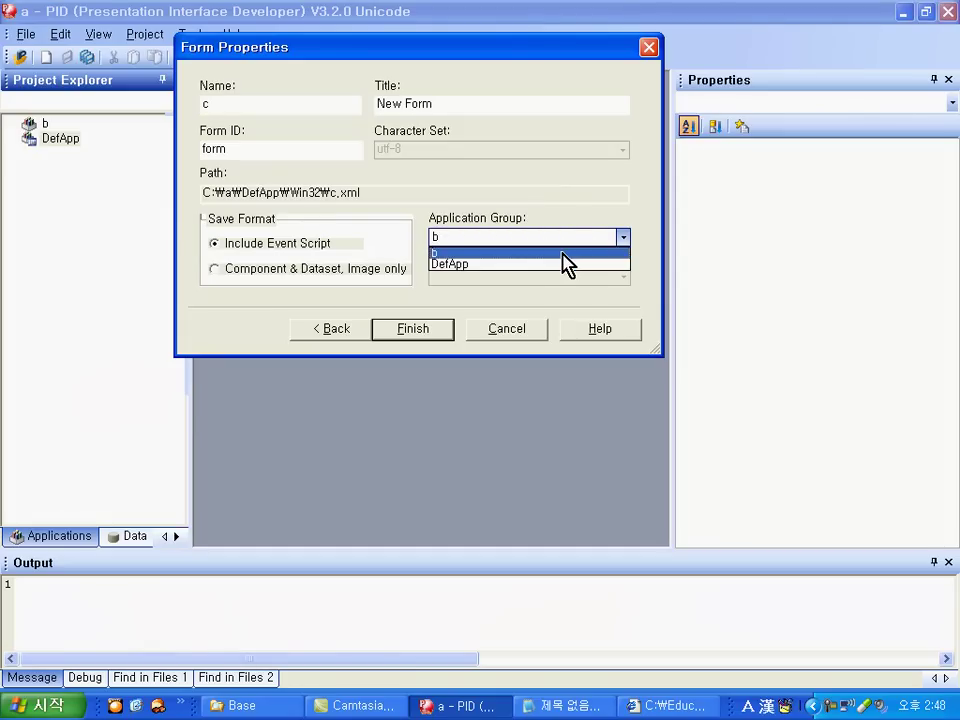
pyautogui.click(564, 254)
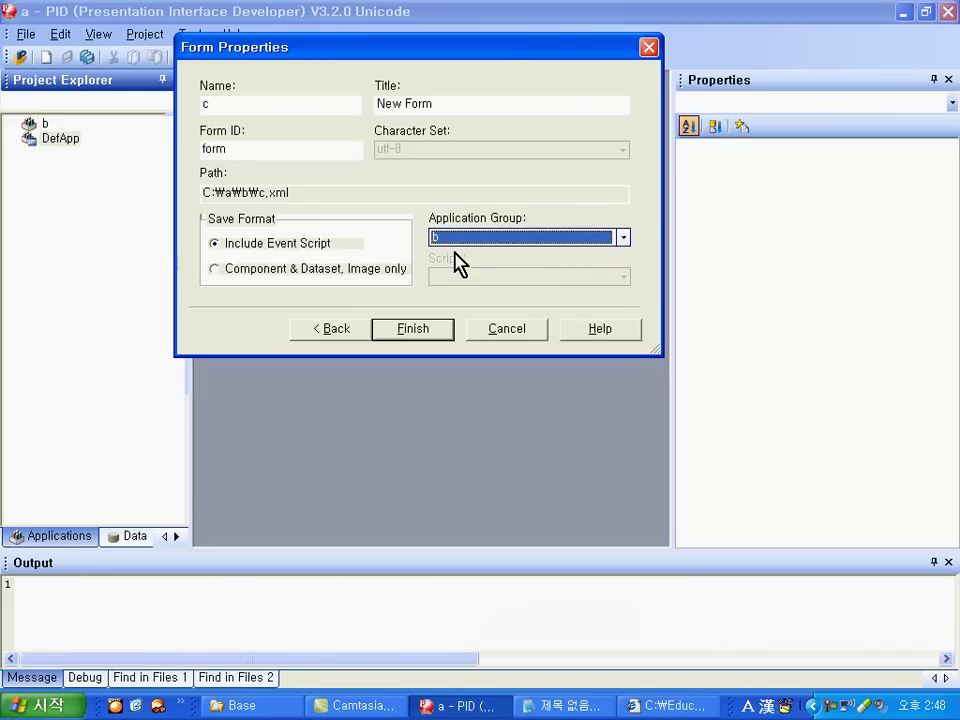
pyautogui.click(243, 196)
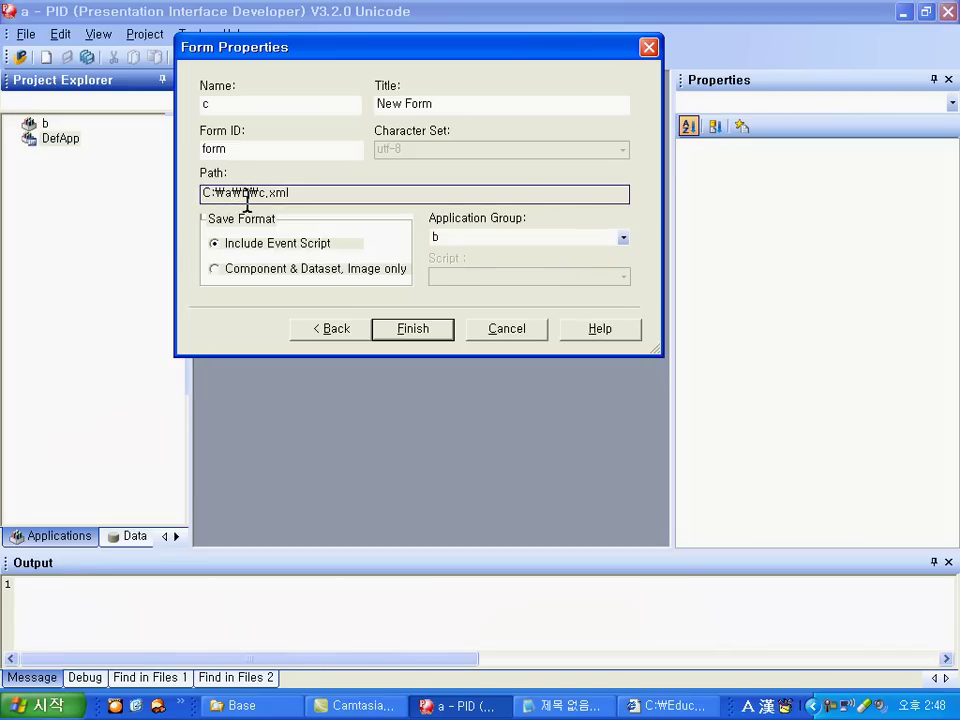
pyautogui.moveTo(259, 194); pyautogui.dragTo(292, 194)
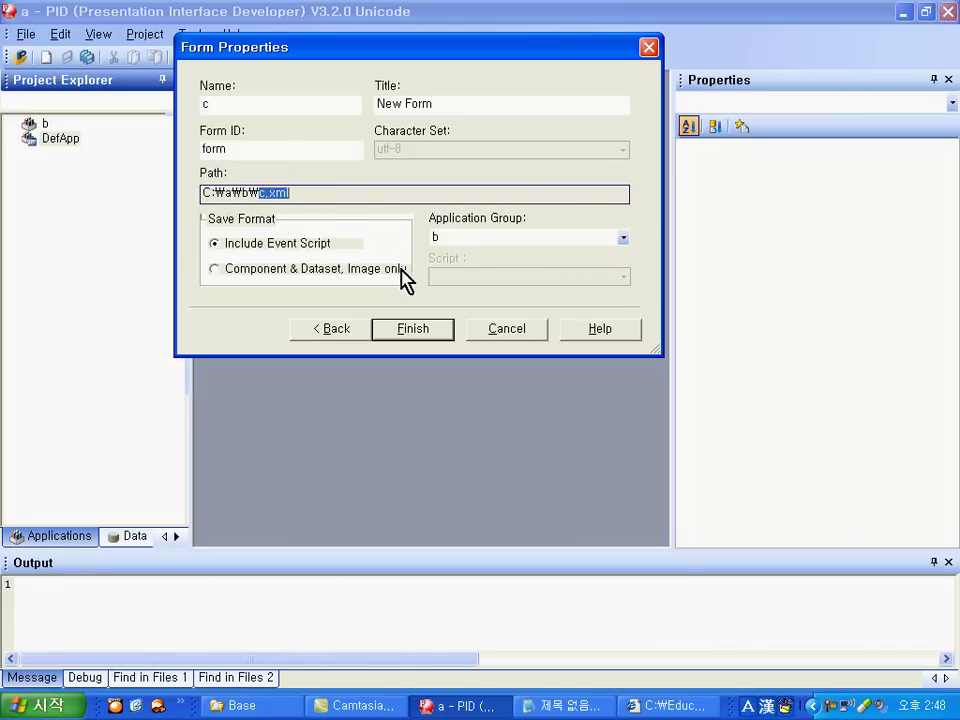
pyautogui.click(399, 336)
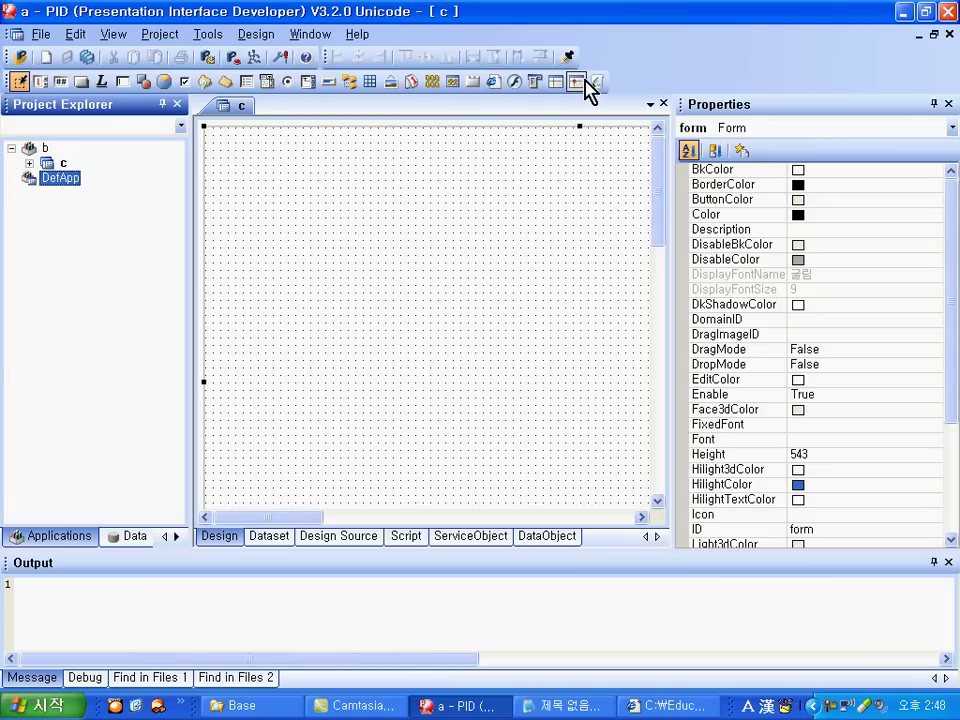
# Step: Place two buttons on form c, about 156 x 71 near the top and about 238 x 73 below it, and save the form
pyautogui.click(80, 81)
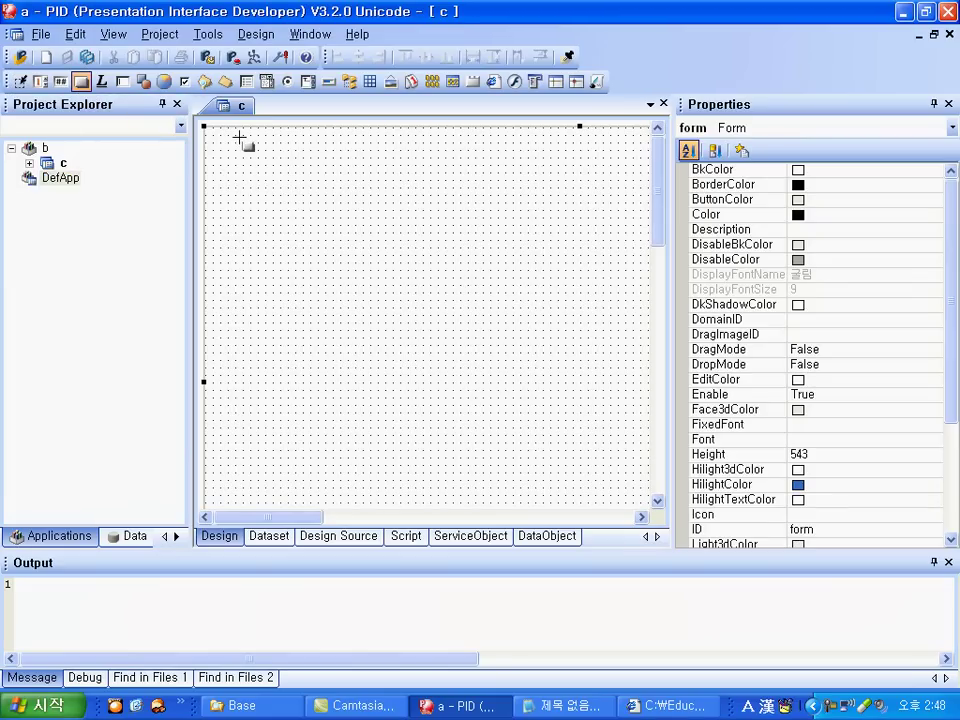
pyautogui.moveTo(363, 205); pyautogui.dragTo(222, 138)
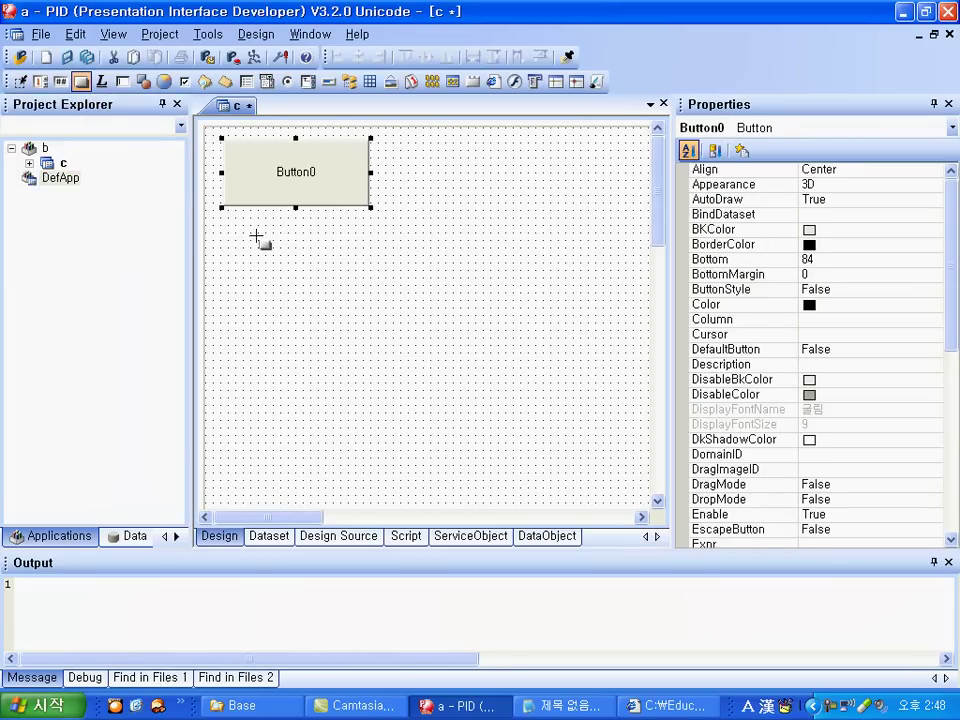
pyautogui.moveTo(479, 305); pyautogui.dragTo(255, 234)
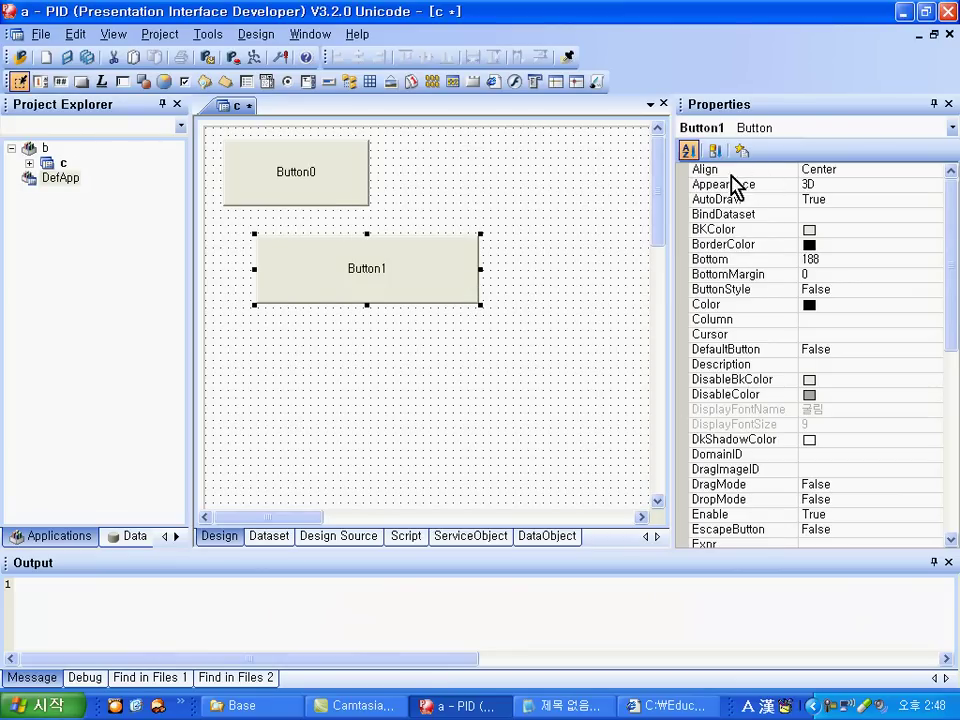
pyautogui.click(614, 470)
pyautogui.click(67, 56)
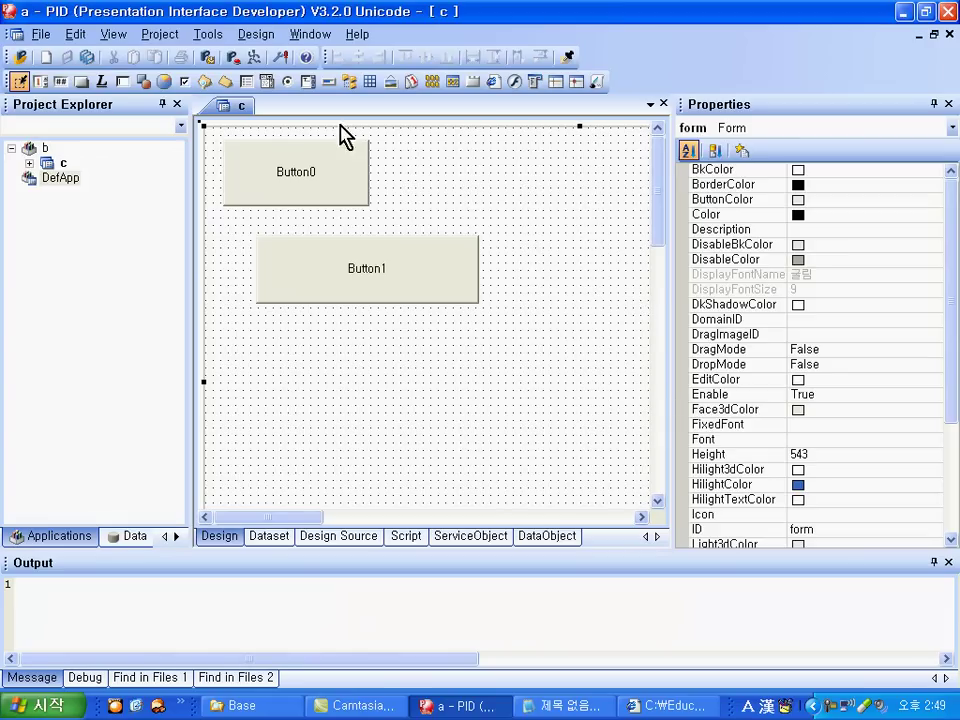
# Step: Preview form c in its own window, move the preview upward and close it
pyautogui.click(254, 58)
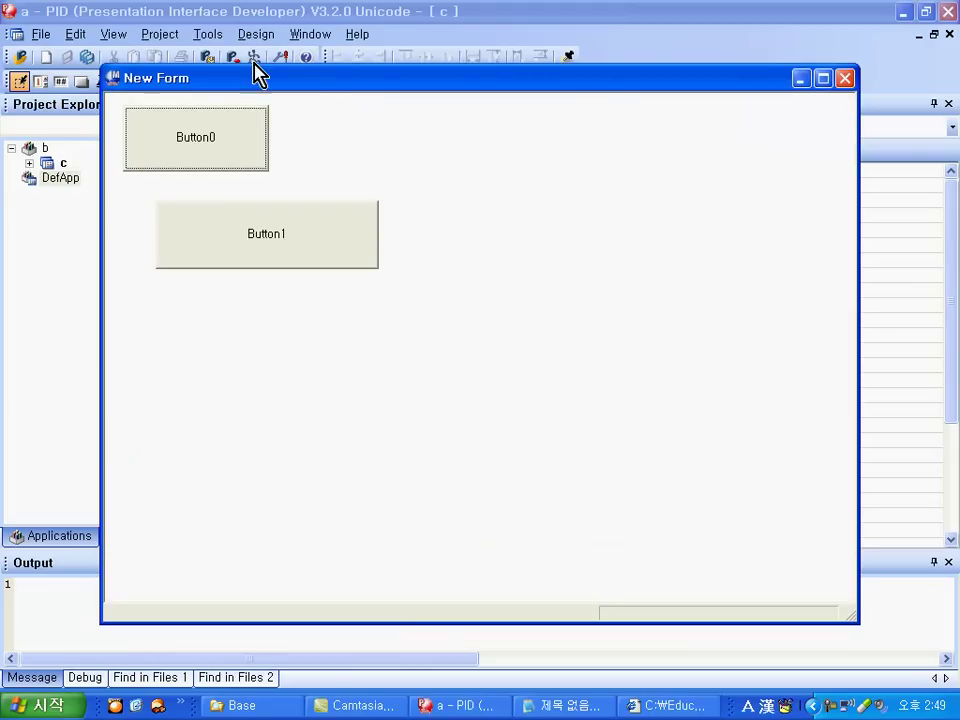
pyautogui.moveTo(320, 80); pyautogui.dragTo(336, 26)
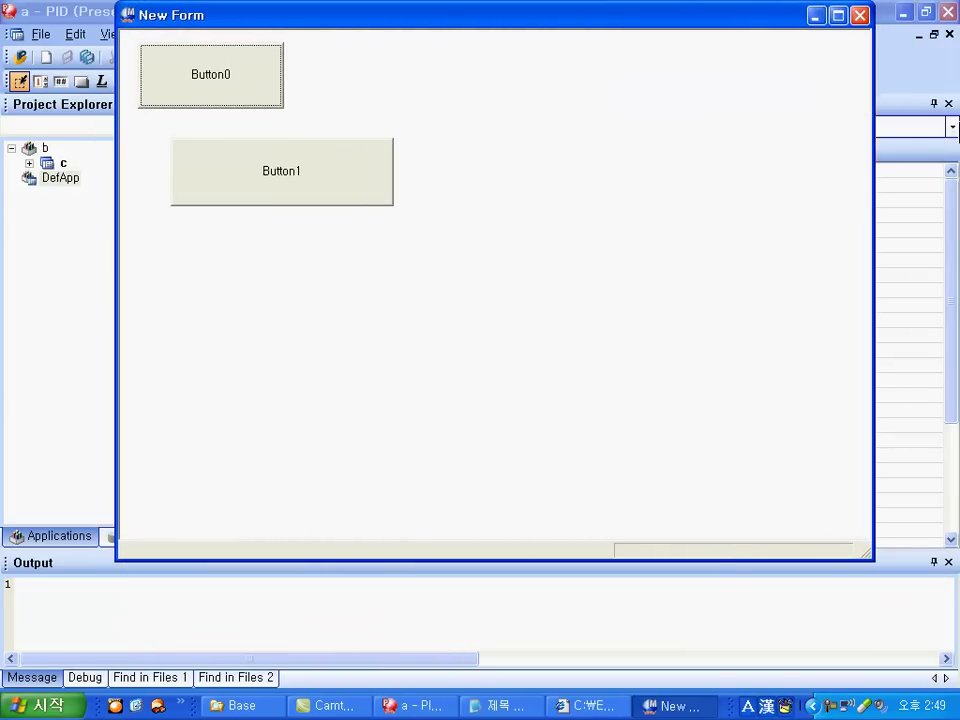
pyautogui.click(859, 16)
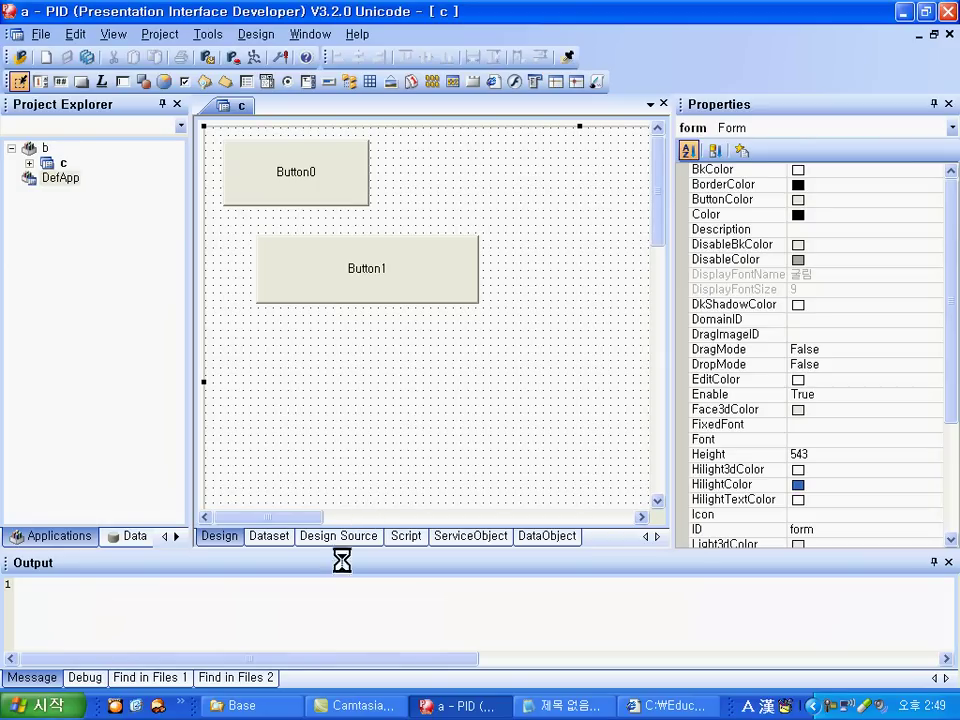
# Step: Switch to Windows Explorer and open the project folder C:\a to examine its folders and XML file
pyautogui.click(252, 708)
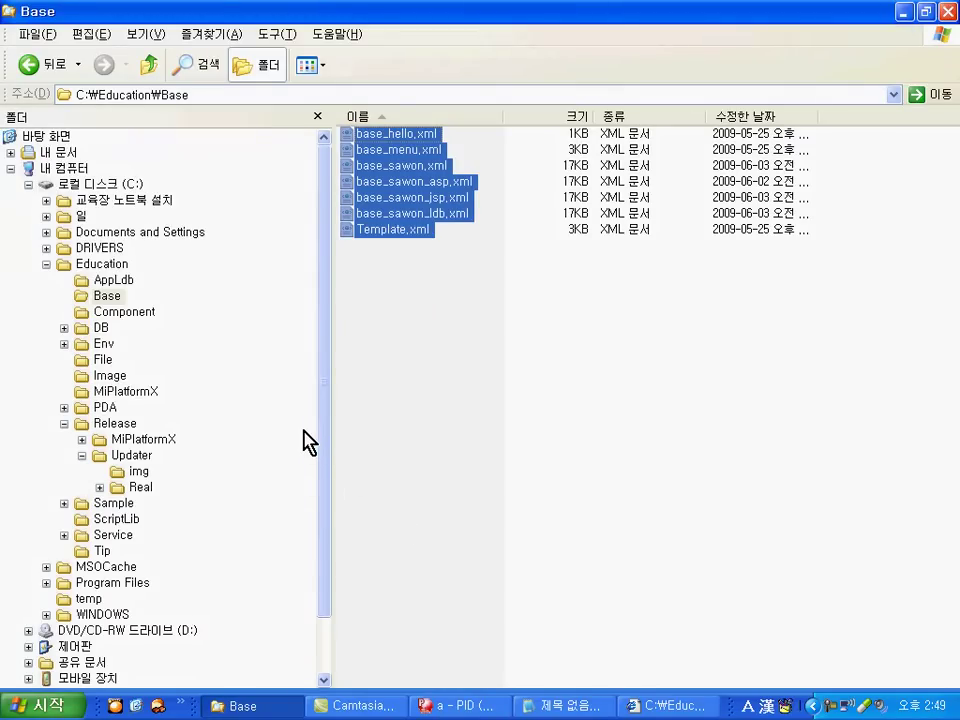
pyautogui.click(127, 186)
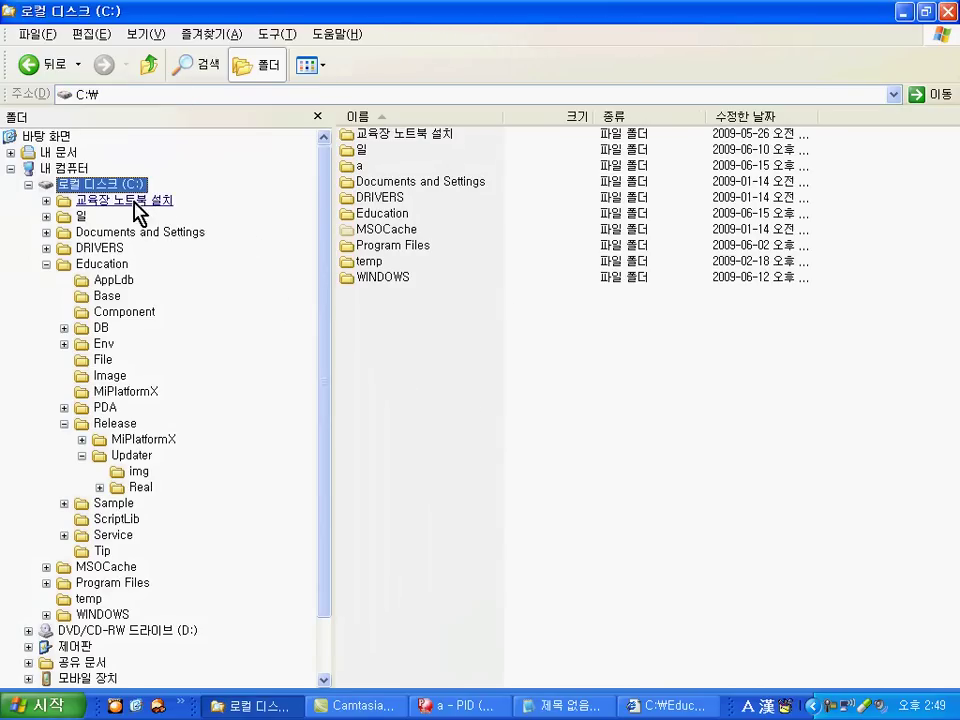
pyautogui.click(358, 166)
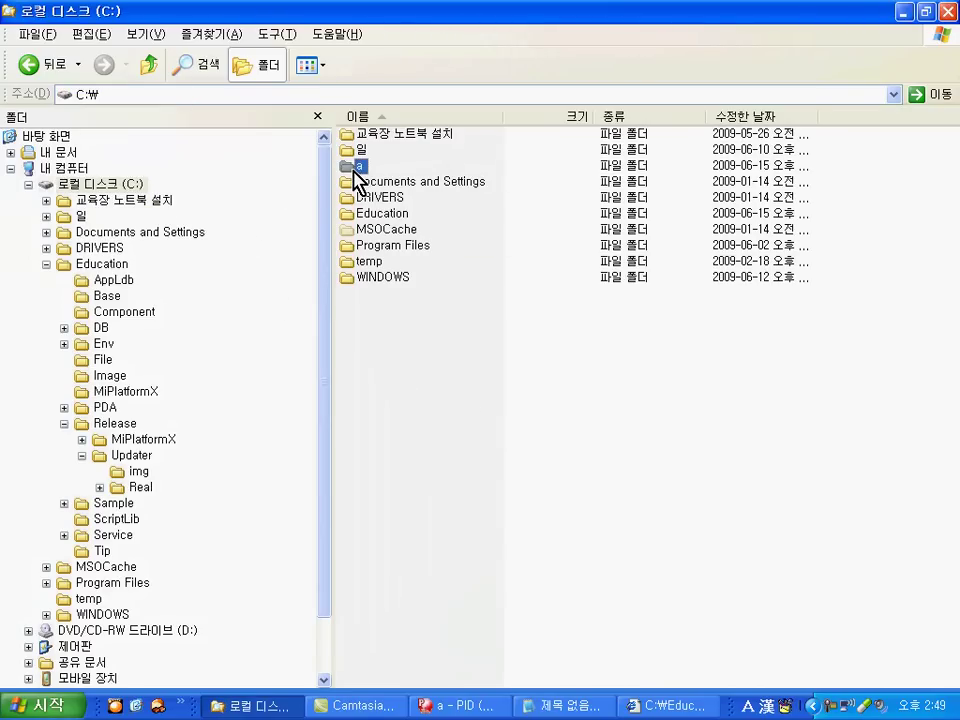
pyautogui.doubleClick(358, 166)
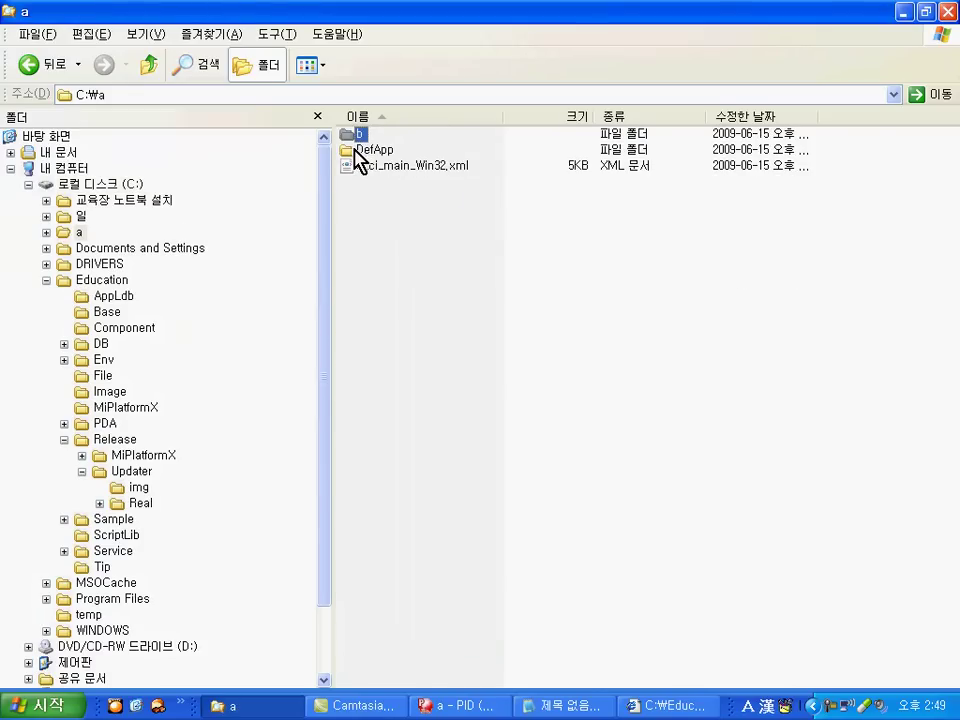
pyautogui.click(358, 150)
pyautogui.click(356, 166)
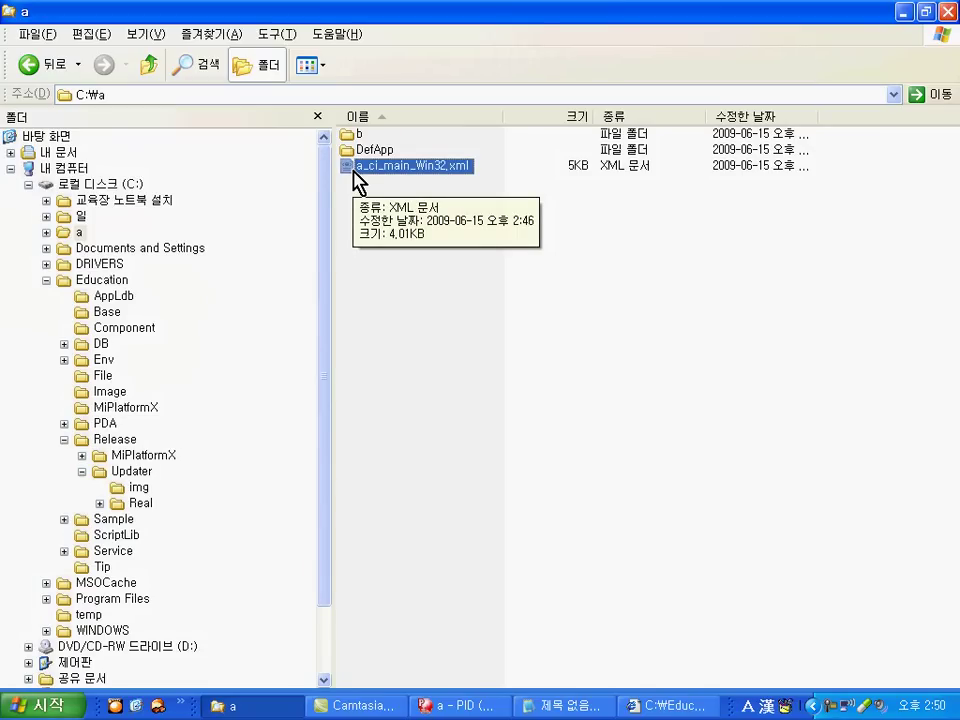
# Step: Open a_ci_main_Win32.xml in Internet Explorer and allow its blocked active content
pyautogui.doubleClick(356, 166)
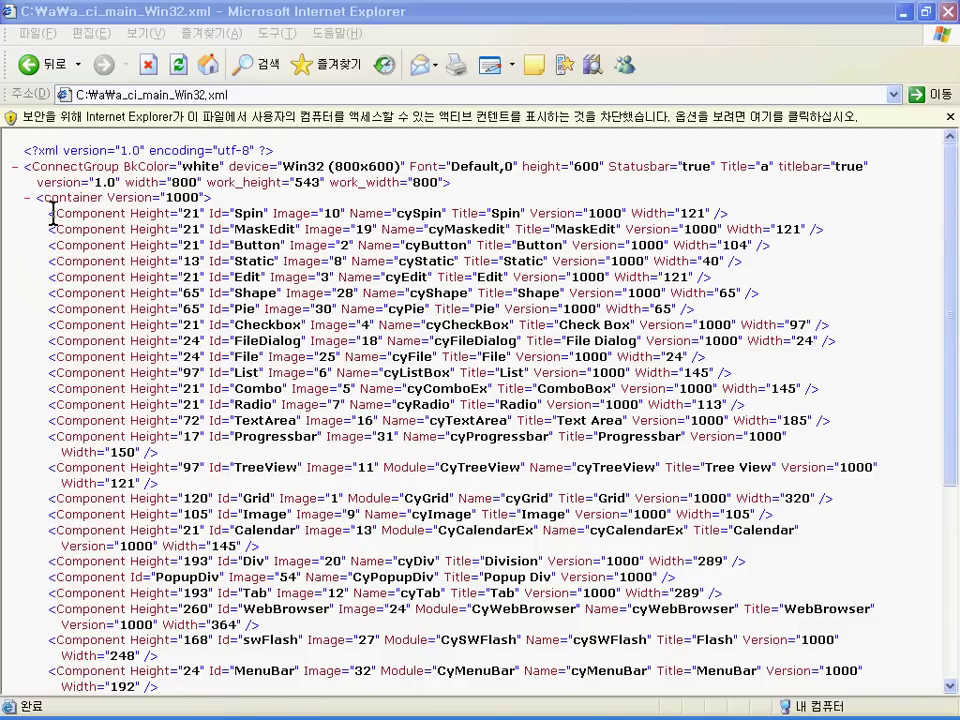
pyautogui.click(180, 117)
pyautogui.click(265, 124)
pyautogui.click(436, 430)
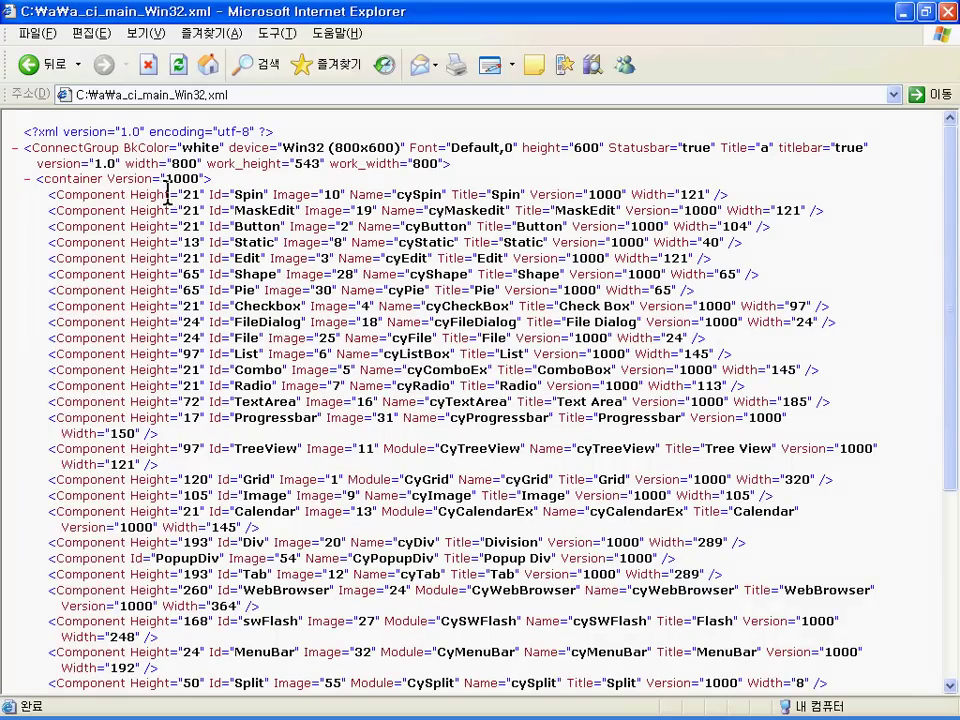
# Step: Highlight the Spin component entry, and collapse the container and protocols nodes to expose the AppGroups section
pyautogui.moveTo(57, 194); pyautogui.dragTo(585, 193)
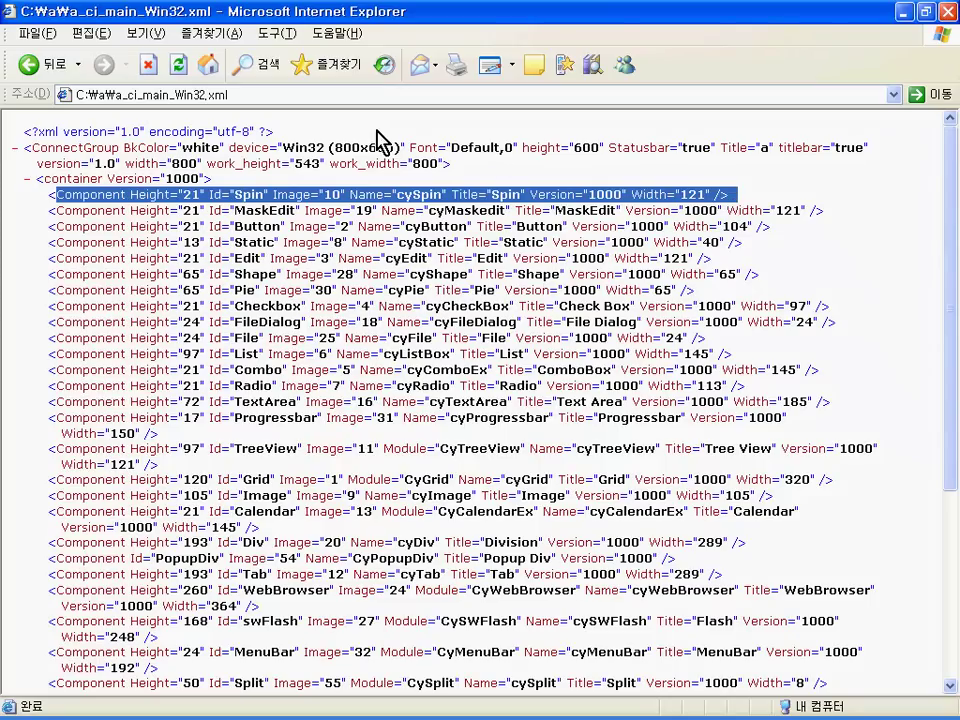
pyautogui.click(27, 180)
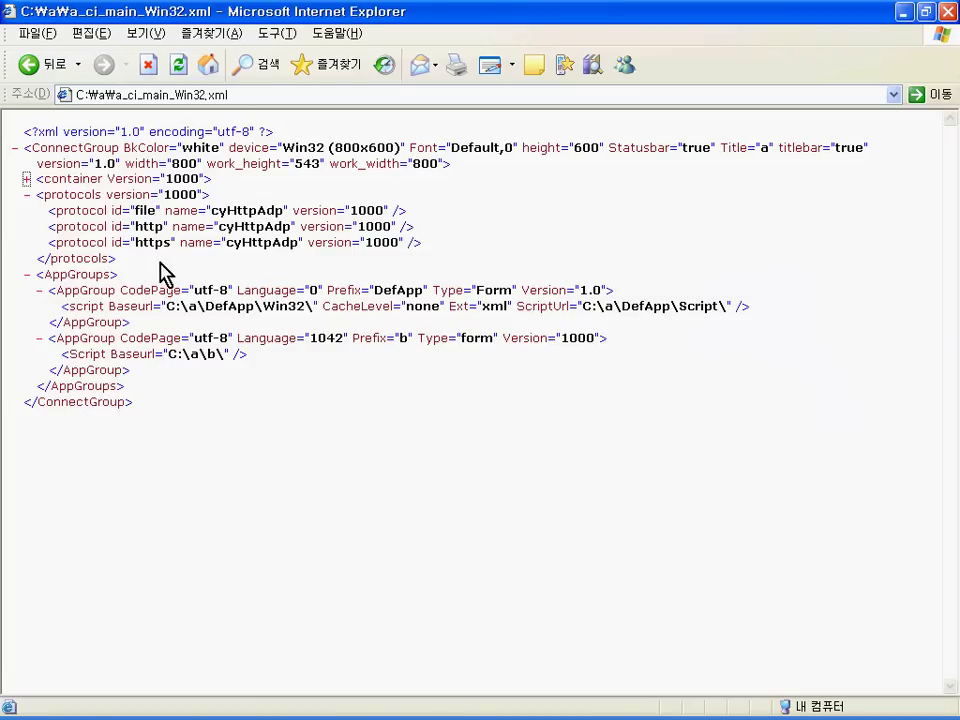
pyautogui.click(27, 195)
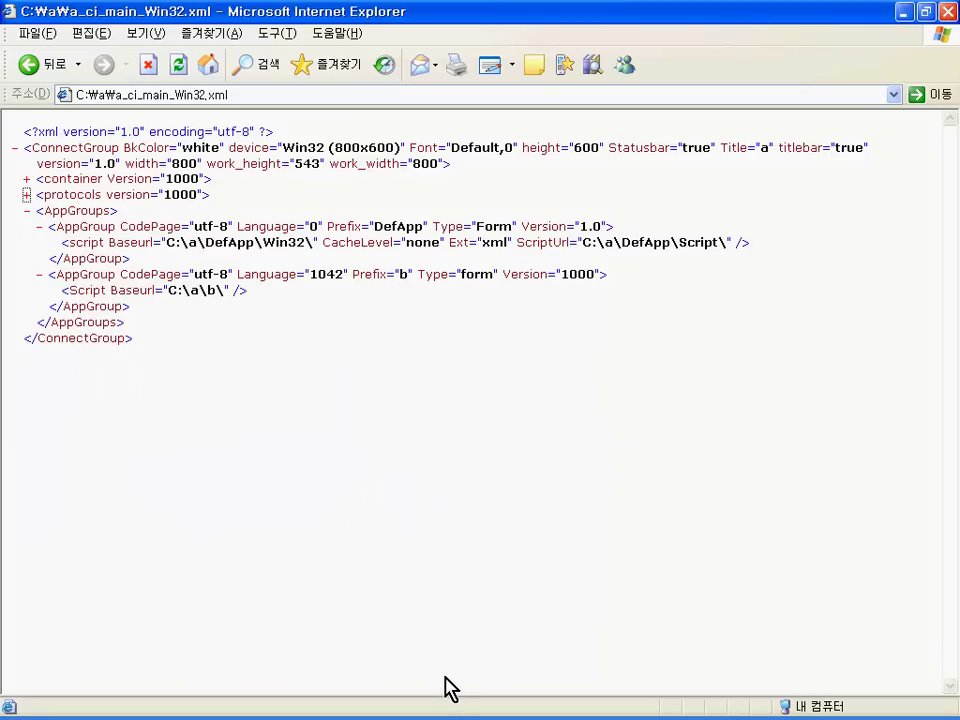
# Step: Switch to PID to compare application groups b and DefApp with the AppGroups entries, and return to the XML file
pyautogui.hotkey('alt', 'Tab')
pyautogui.hotkey('alt', 'Tab')
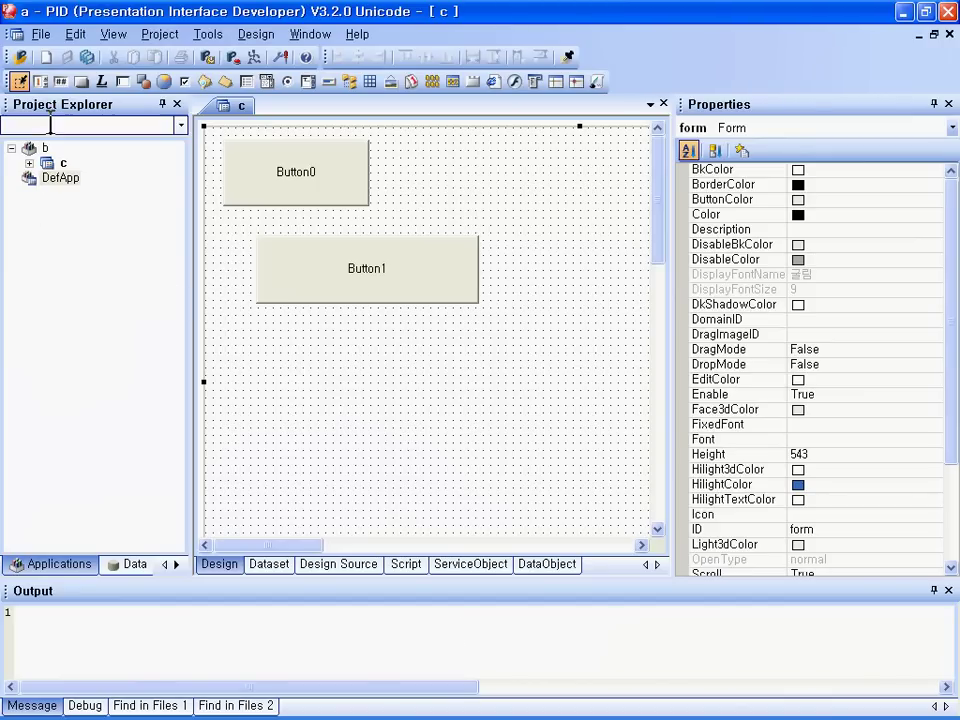
pyautogui.click(35, 151)
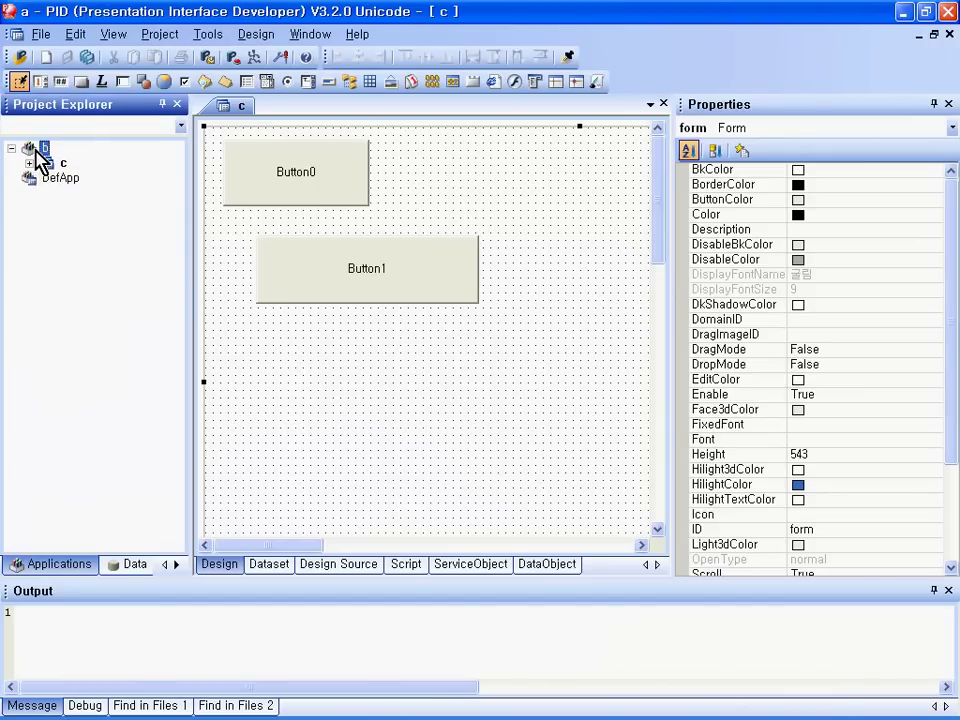
pyautogui.click(39, 184)
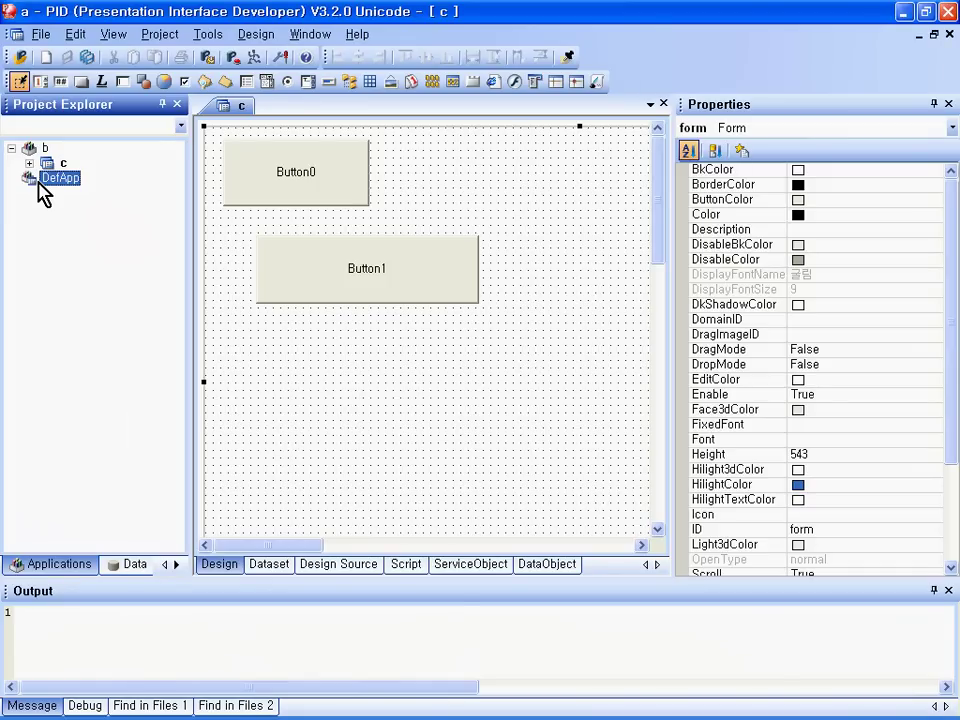
pyautogui.hotkey('alt', 'Tab')
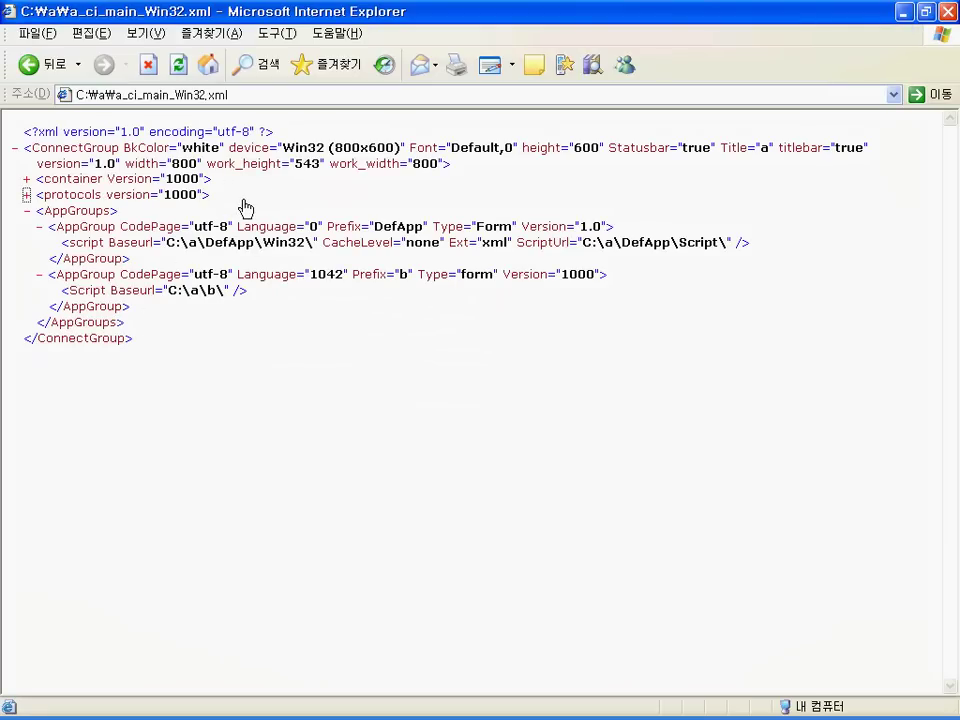
# Step: Switch to Windows Explorer, duplicate folder b inside C:\a and select the copy
pyautogui.hotkey('alt', 'Tab')
pyautogui.hotkey('alt', 'Tab')
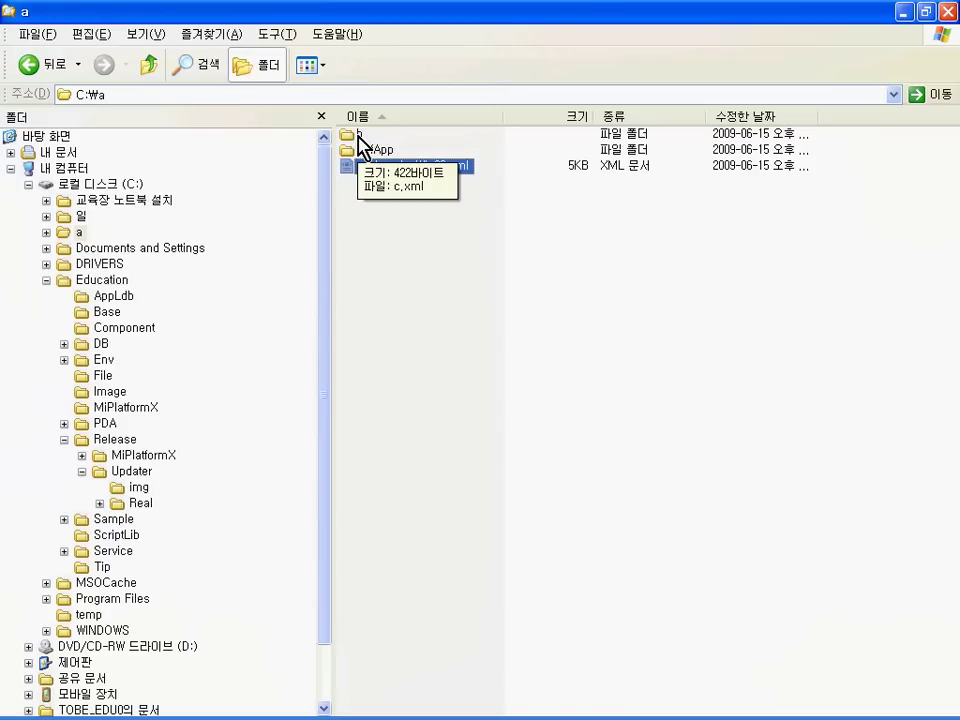
pyautogui.click(358, 136)
pyautogui.hotkey('ctrl', 'v')
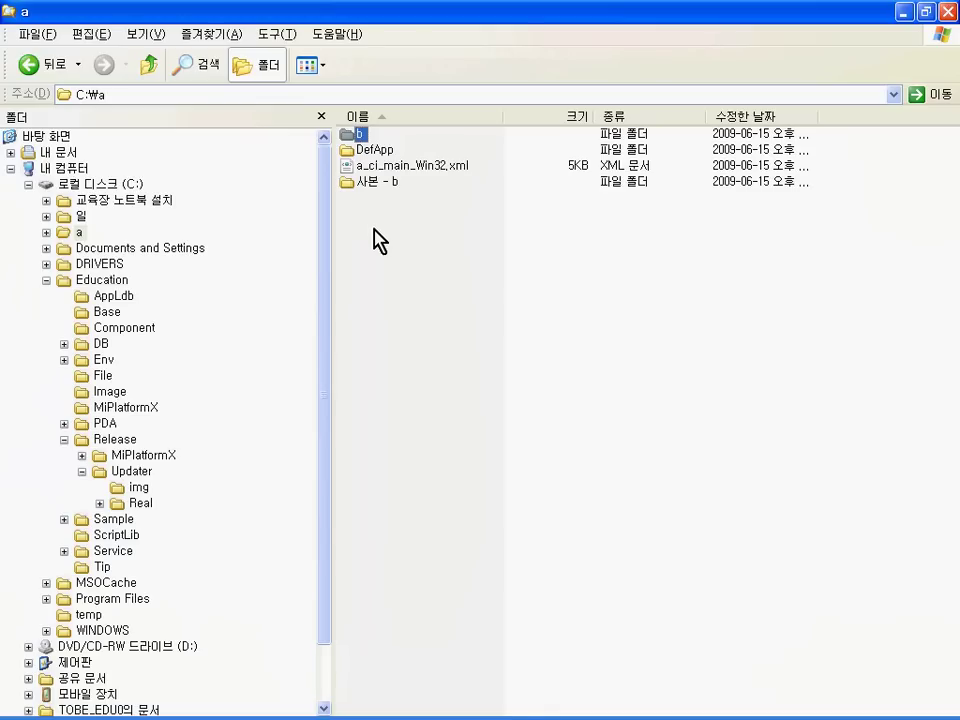
pyautogui.click(381, 184)
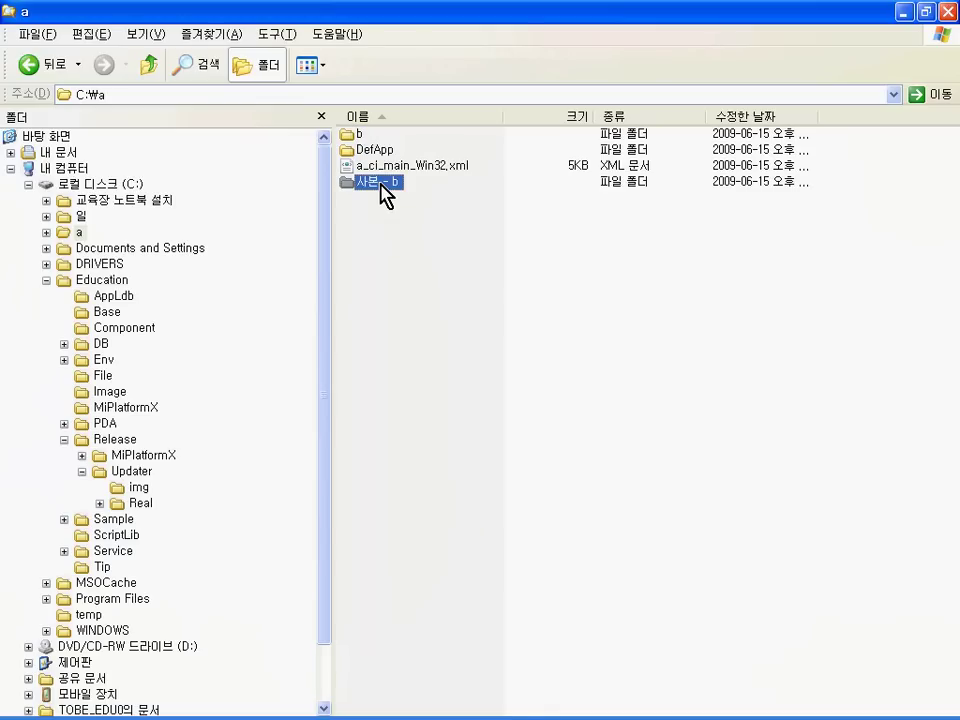
# Step: Switch to PID, examine the Base URL and Script URL of application group b, and cancel the dialog
pyautogui.hotkey('alt', 'Tab')
pyautogui.hotkey('alt', 'Tab')
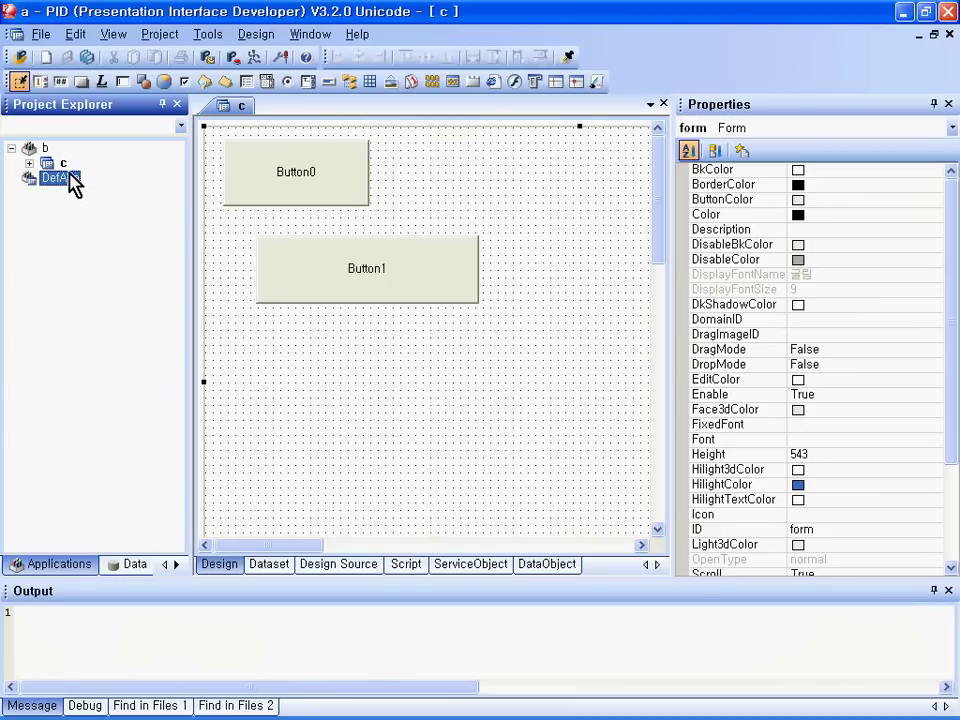
pyautogui.doubleClick(40, 150)
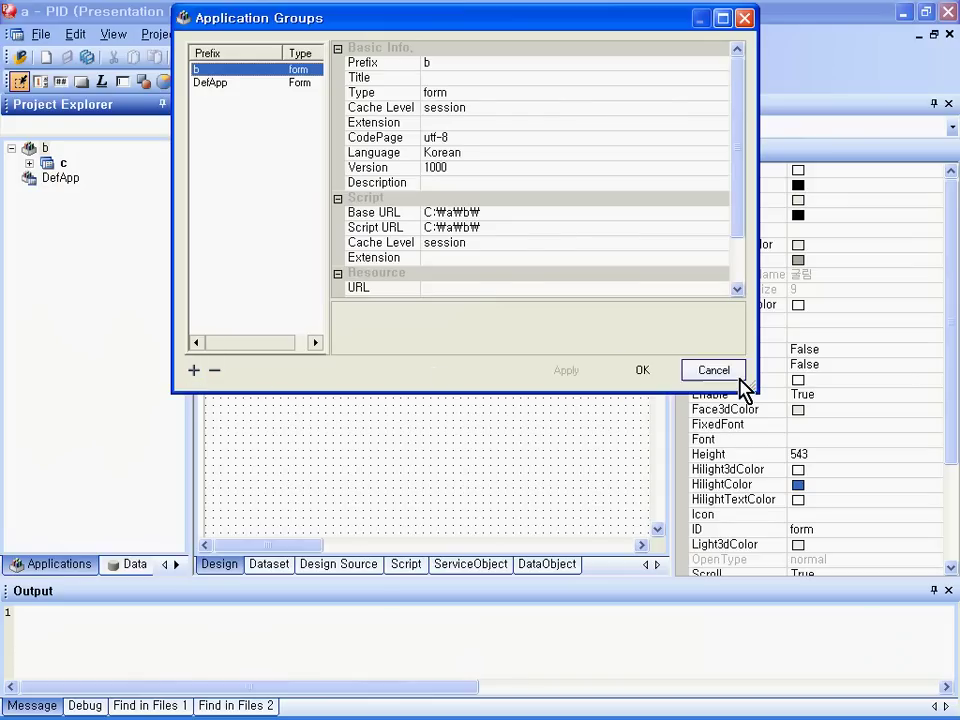
pyautogui.click(740, 379)
# Step: Switch to Internet Explorer, review the Baseurl of AppGroup b in the XML file, and minimize the window
pyautogui.hotkey('alt', 'Tab')
pyautogui.hotkey('alt', 'Tab')
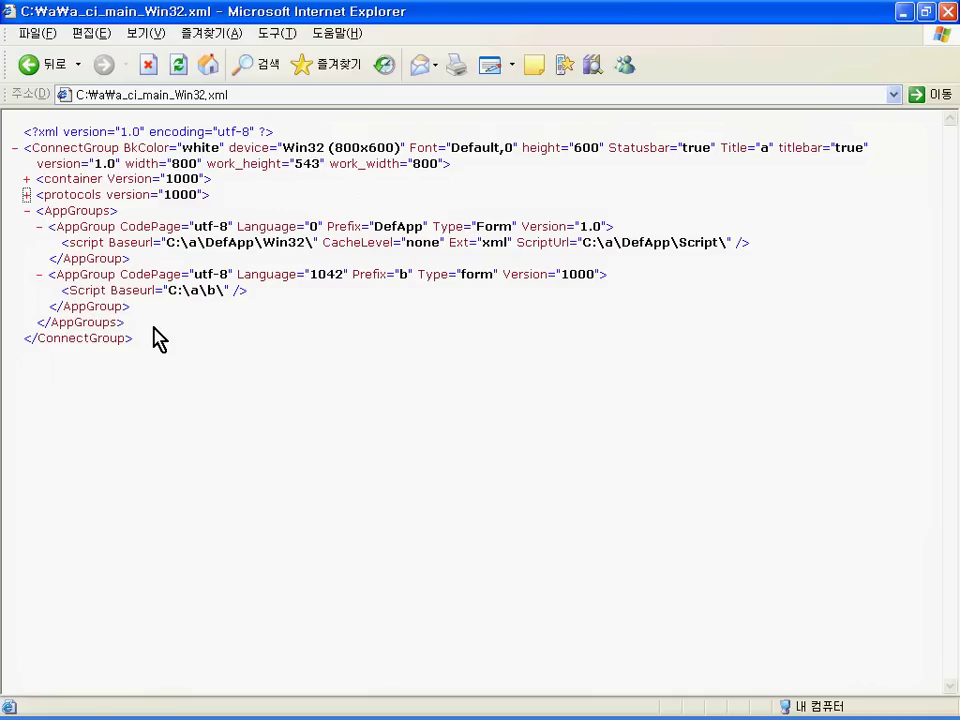
pyautogui.click(905, 13)
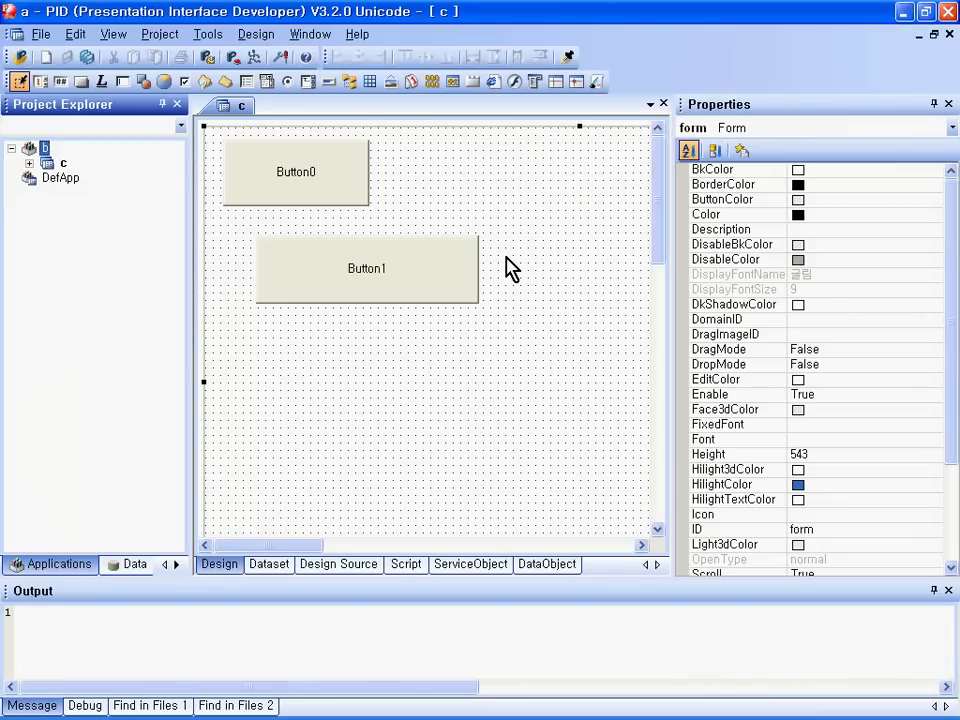
# Step: Switch to Windows Explorer, open folder b inside C:\a and select c.xml
pyautogui.hotkey('alt', 'Tab')
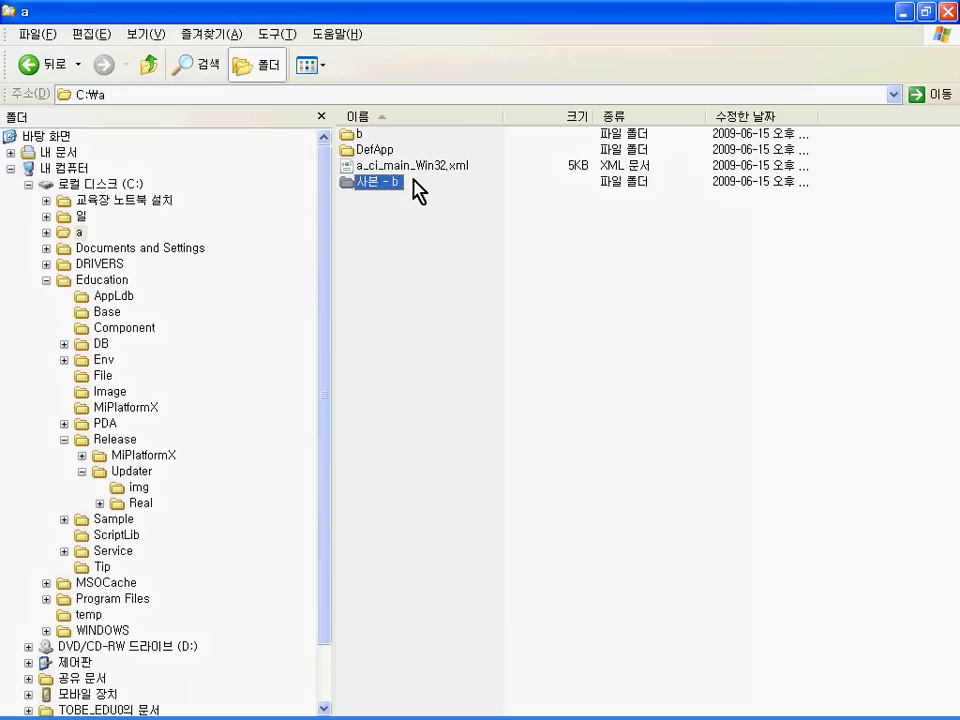
pyautogui.click(427, 243)
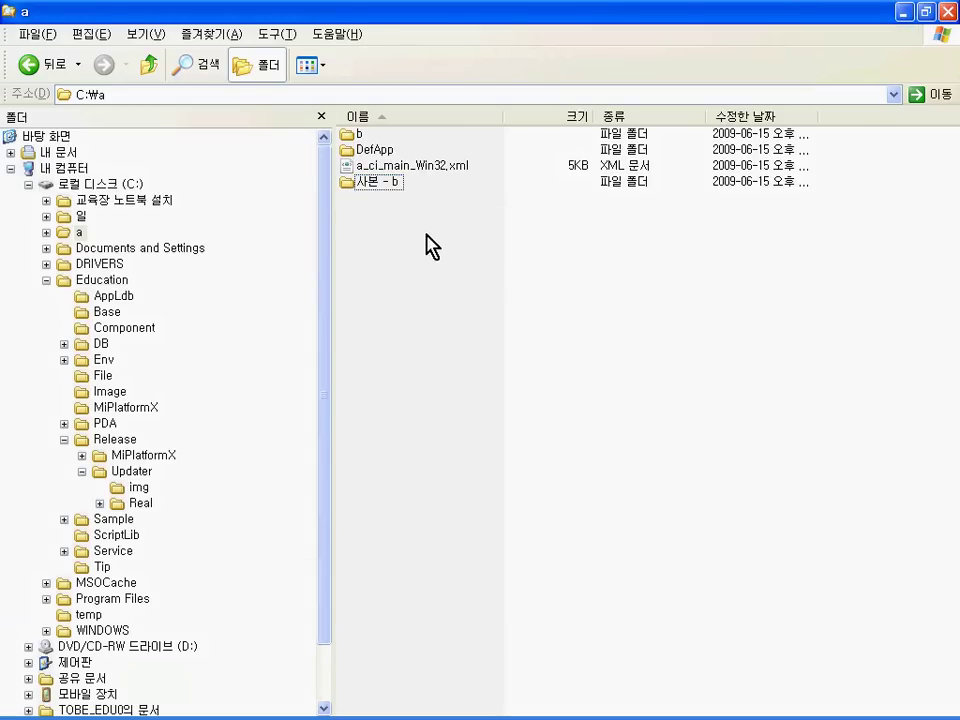
pyautogui.doubleClick(354, 135)
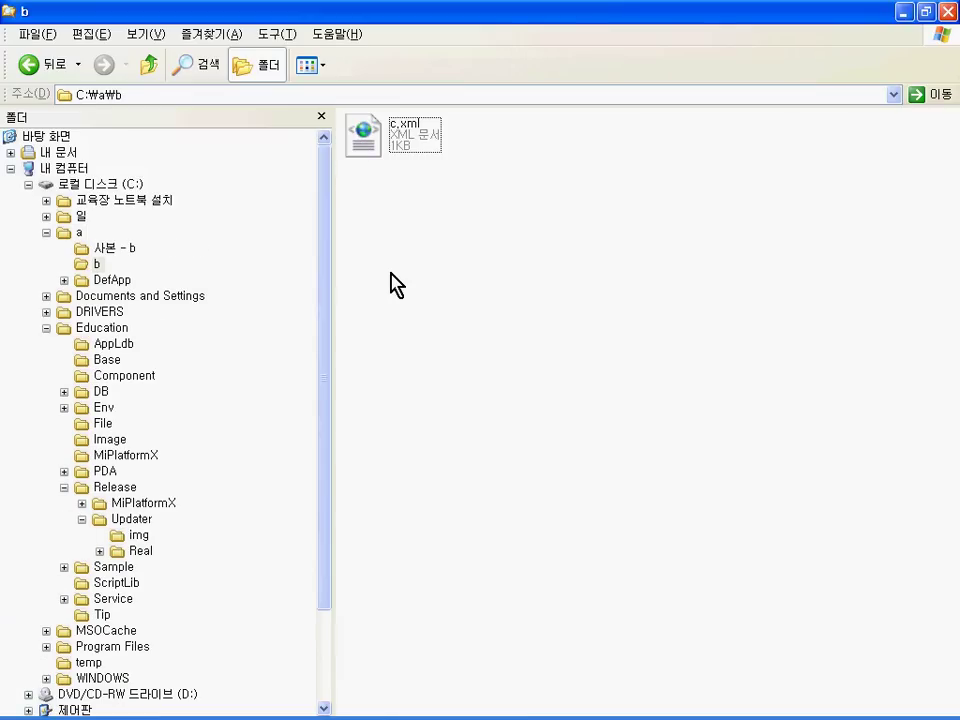
pyautogui.click(392, 150)
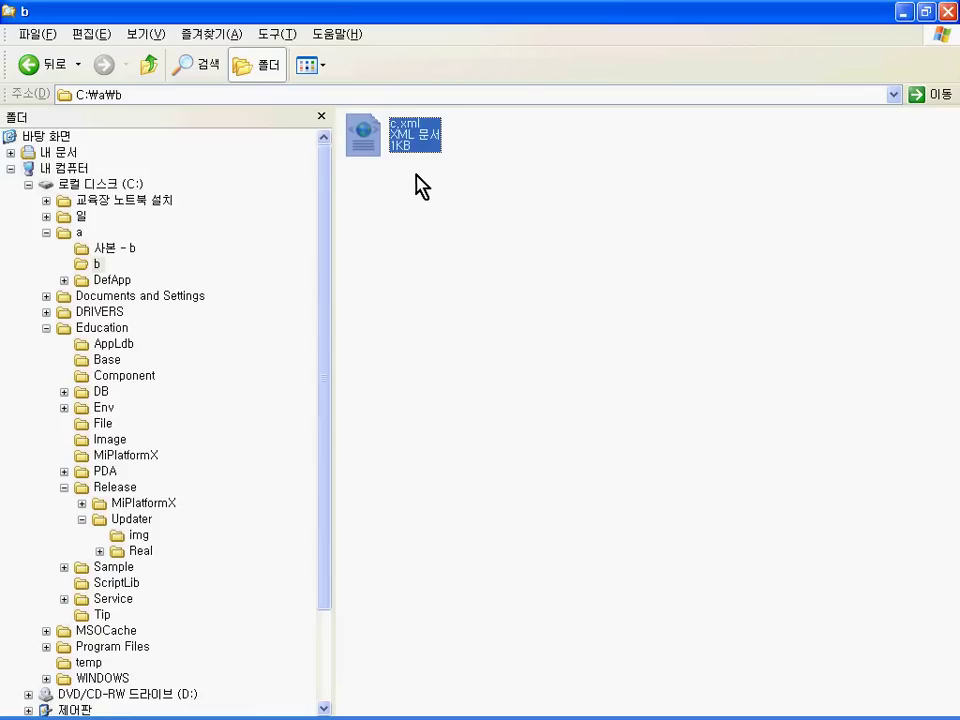
# Step: Open c.xml in Internet Explorer with its active content allowed, highlight the Script element and close the file
pyautogui.doubleClick(355, 154)
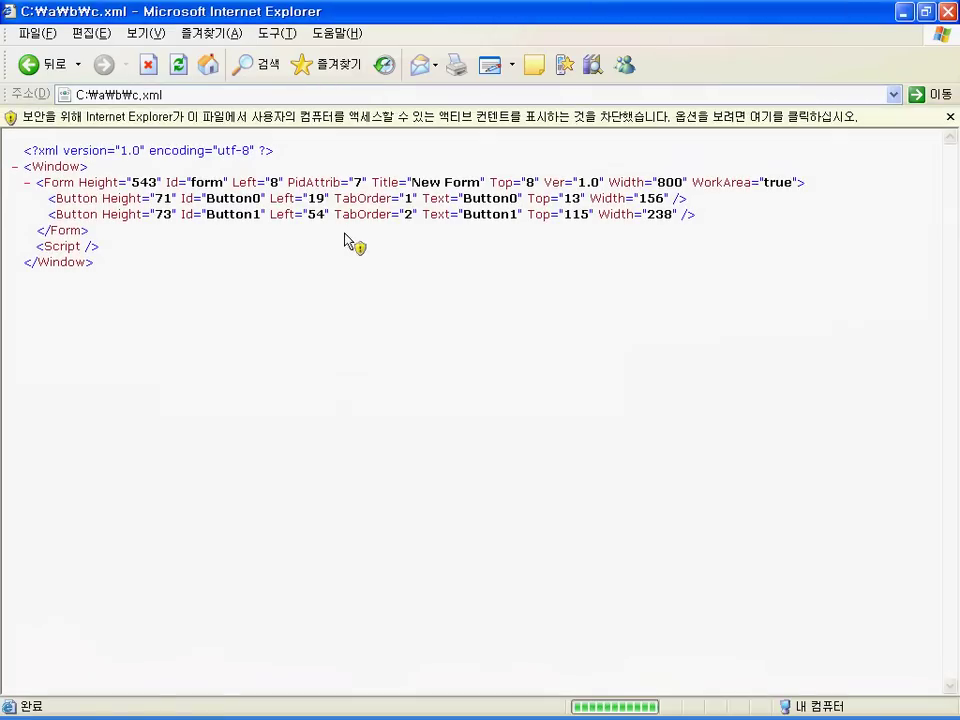
pyautogui.click(456, 118)
pyautogui.click(470, 127)
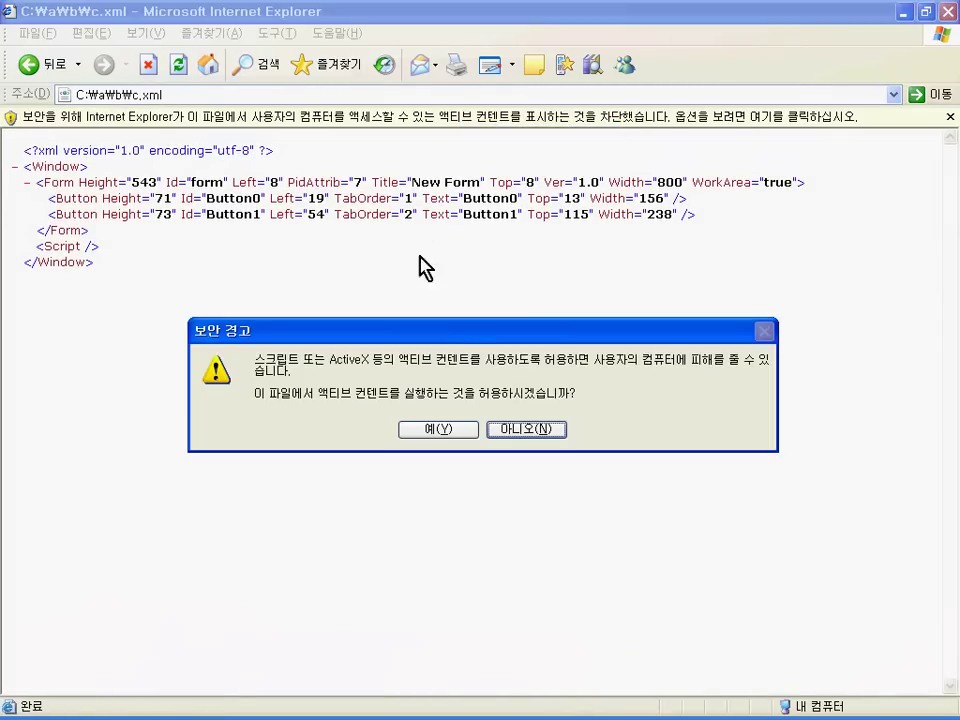
pyautogui.click(435, 428)
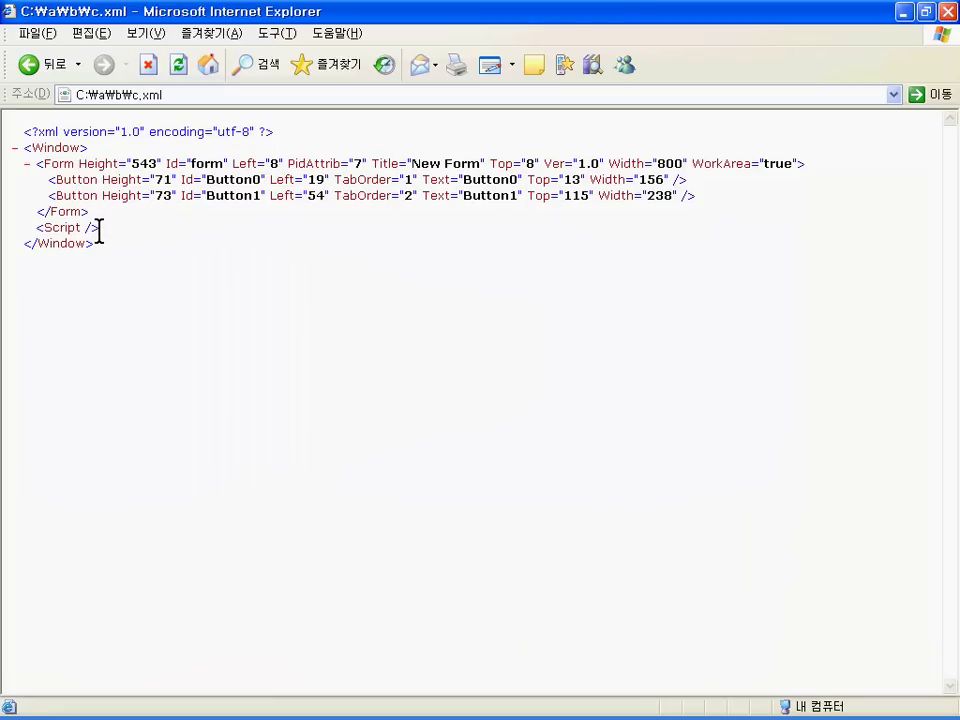
pyautogui.moveTo(100, 230); pyautogui.dragTo(37, 232)
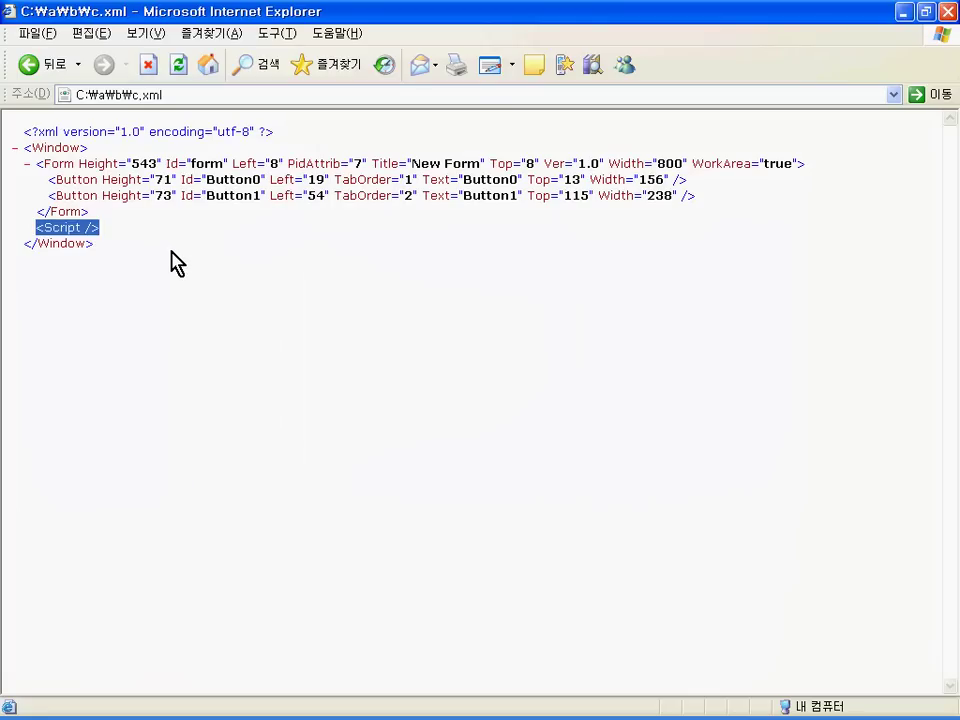
pyautogui.click(950, 13)
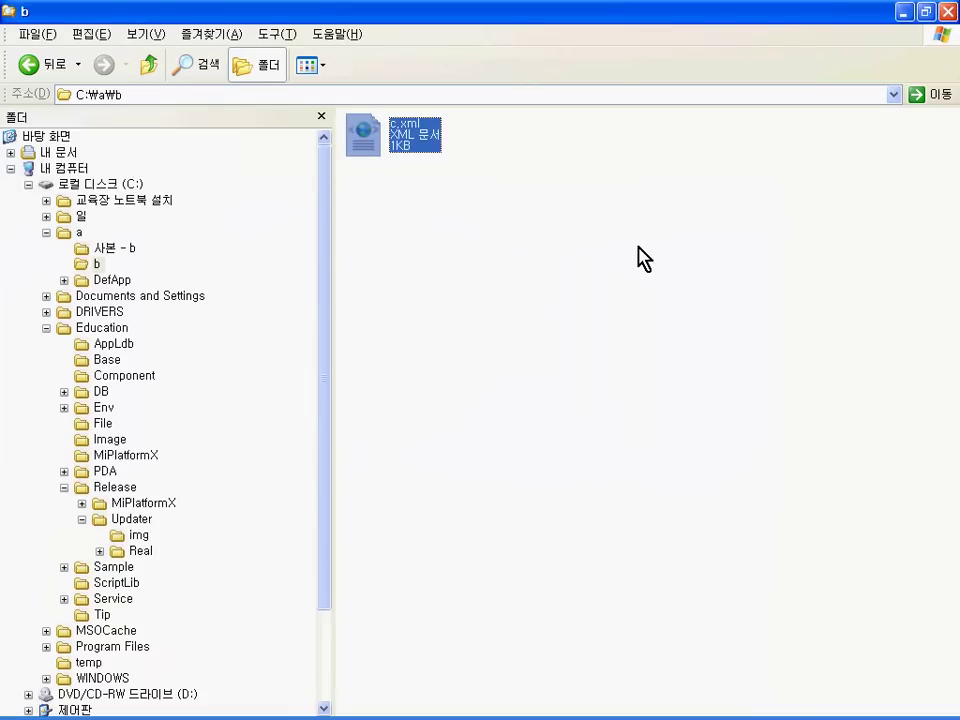